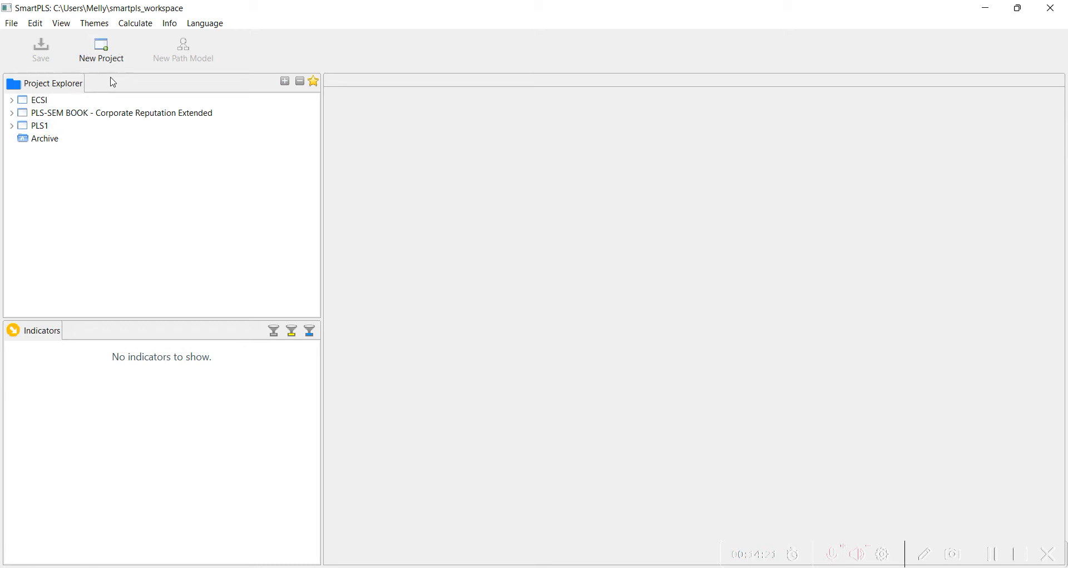
Step: Create a new project named LATIHAN 1 and consult the Contoh example model slide in WPS Office before returning to SmartPLS
{"action": "left_click", "coordinate": [106, 55]}
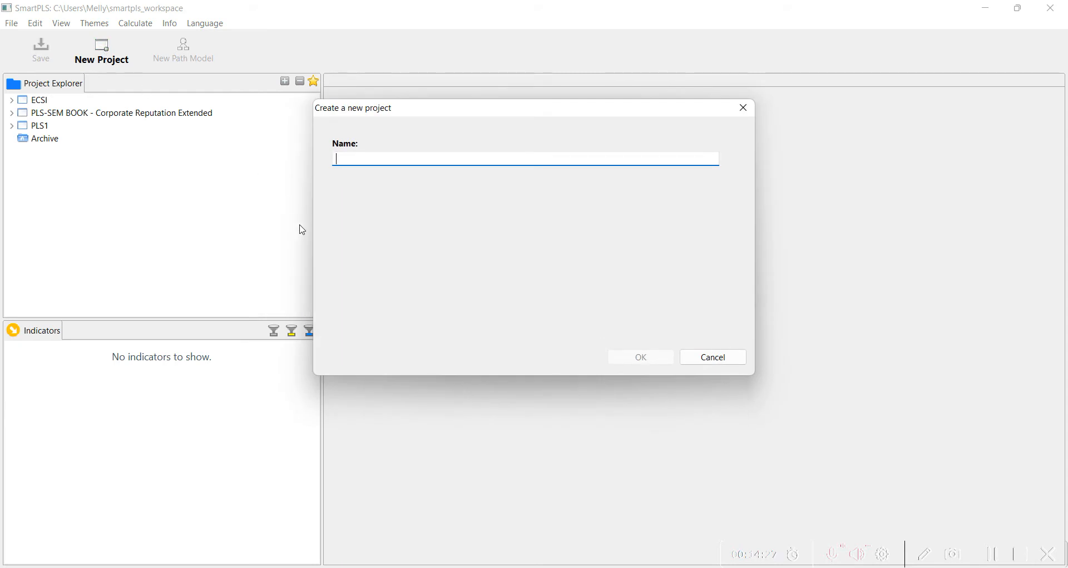
{"action": "type", "text": "LATIHAN 1"}
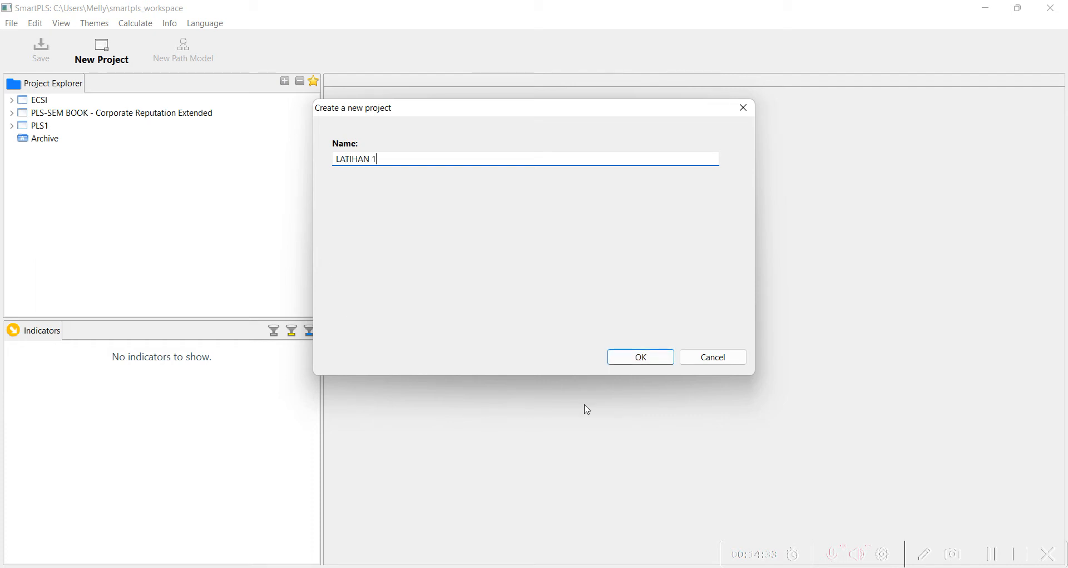
{"action": "left_click", "coordinate": [634, 362]}
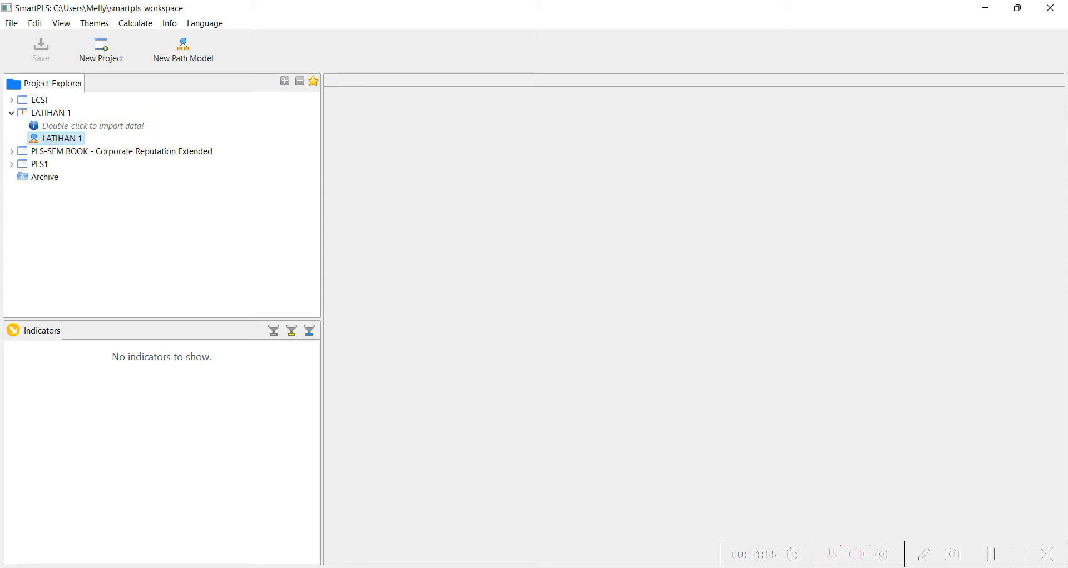
{"action": "key", "text": "alt+Tab"}
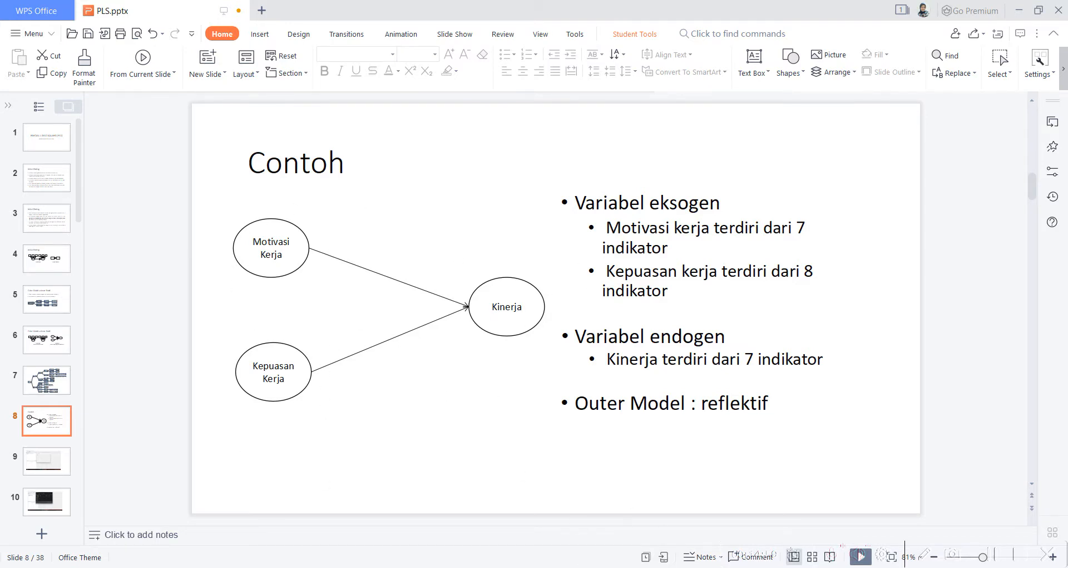
{"action": "key", "text": "alt+Tab"}
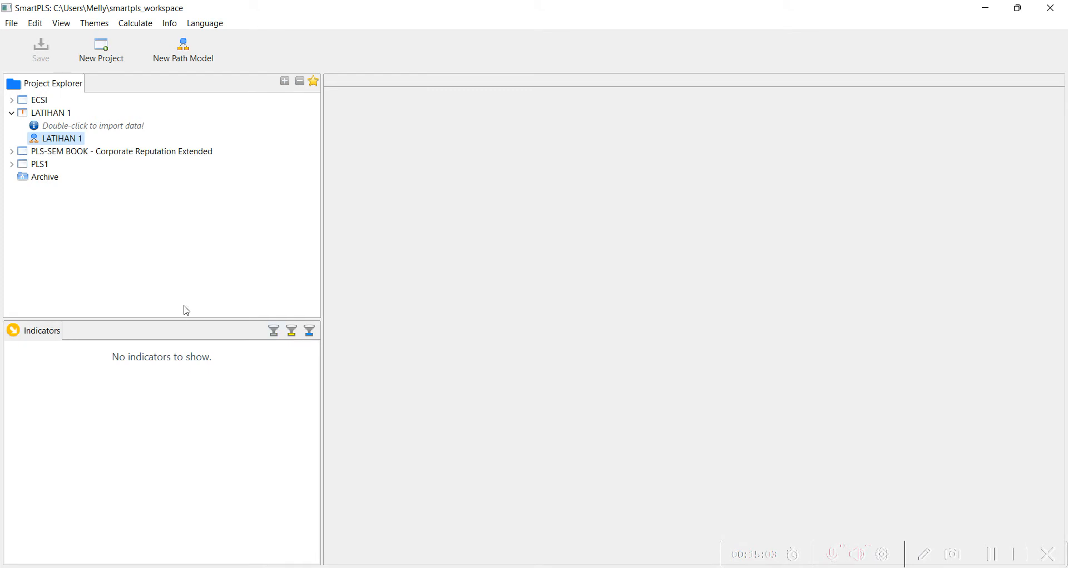
Step: Import the PLS1 data file from the BLOG folder into the LATIHAN 1 project under the name DATA LATIHAN1
{"action": "left_click", "coordinate": [116, 127]}
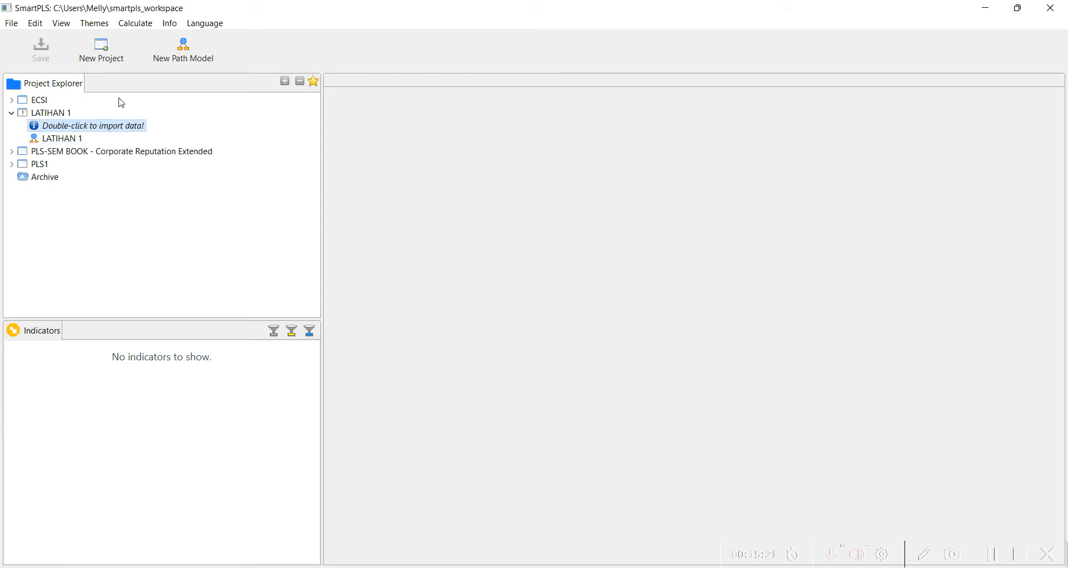
{"action": "double_click", "coordinate": [118, 123]}
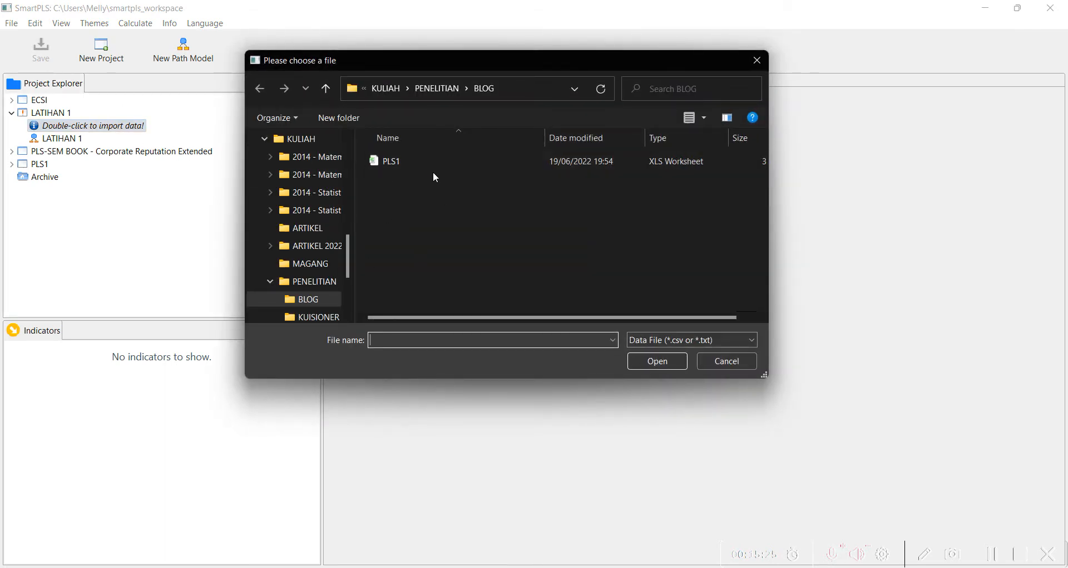
{"action": "left_click", "coordinate": [407, 162]}
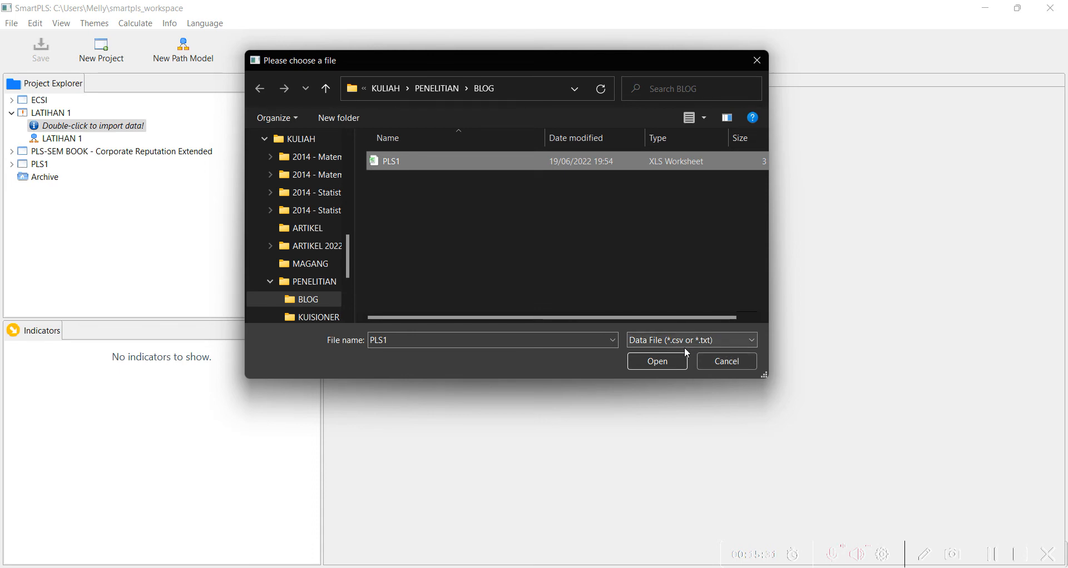
{"action": "left_click", "coordinate": [664, 366]}
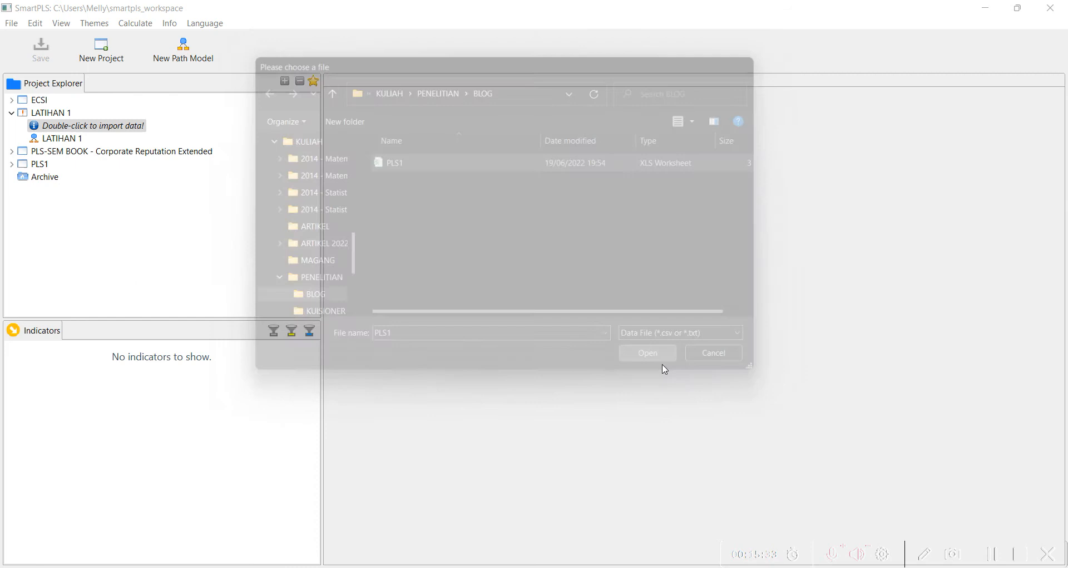
{"action": "left_click_drag", "start_coordinate": [397, 161], "coordinate": [320, 163]}
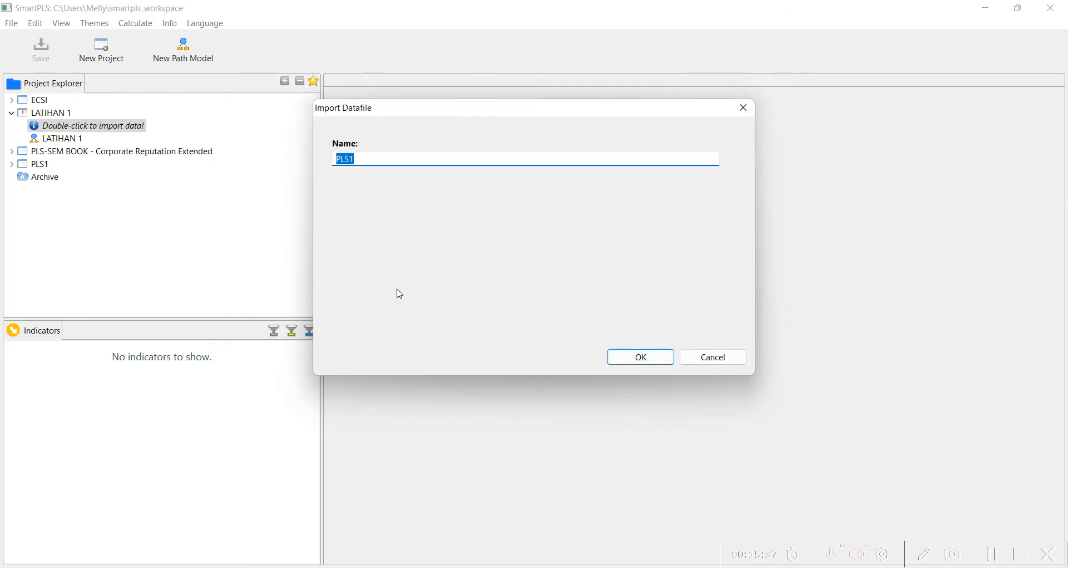
{"action": "type", "text": "L"}
{"action": "type", "text": "ATIHA"}
{"action": "type", "text": "DATA"}
{"action": "left_click", "coordinate": [617, 354]}
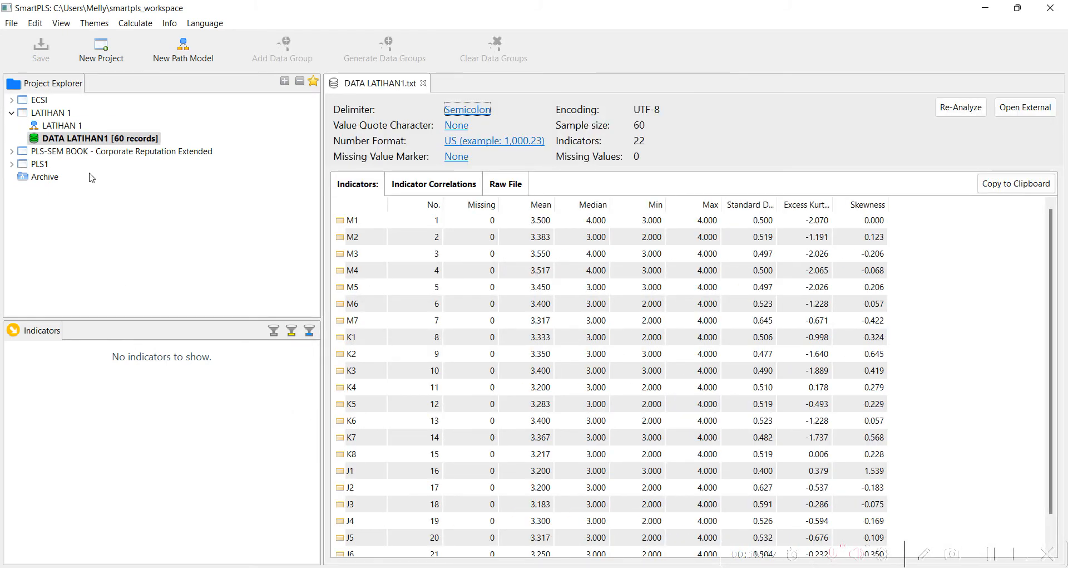
Step: Examine the descriptive statistics of all indicators in DATA LATIHAN1, including their missing, mean, minimum and maximum values
{"action": "left_click", "coordinate": [89, 135]}
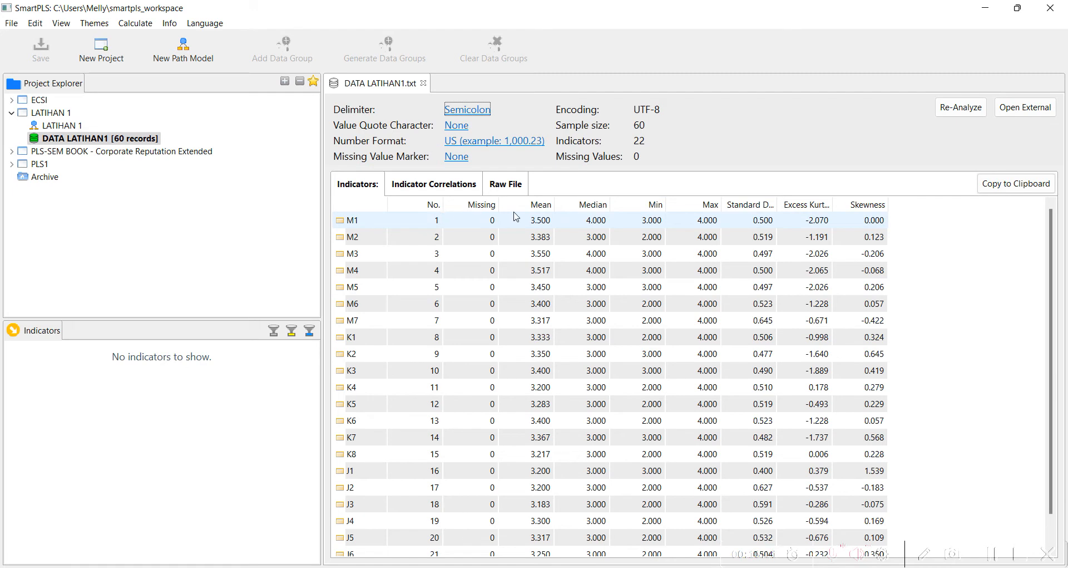
{"action": "scroll", "coordinate": [504, 340], "scroll_direction": "down", "scroll_amount": 2}
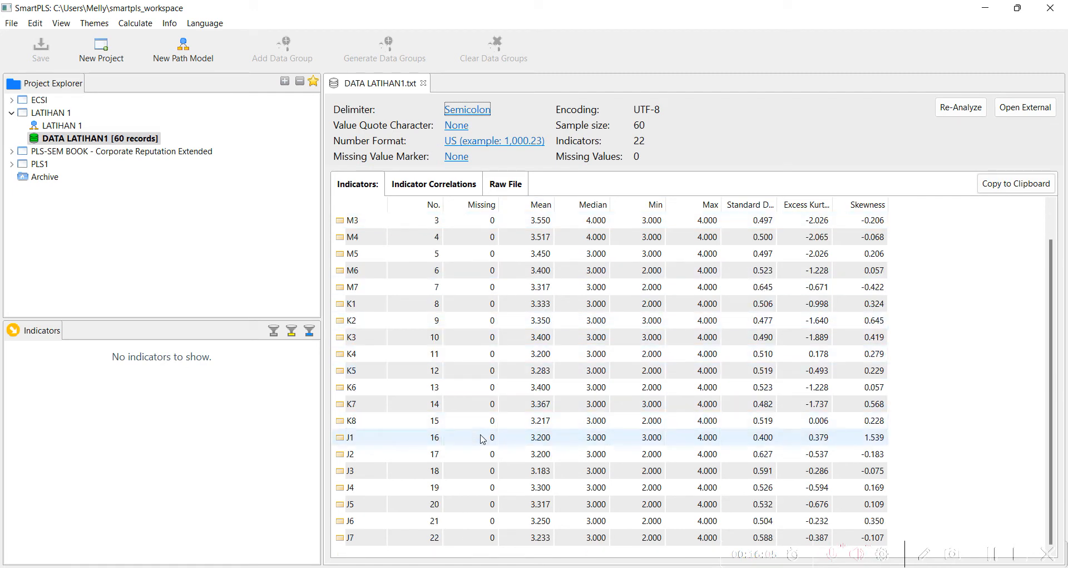
{"action": "scroll", "coordinate": [482, 438], "scroll_direction": "up", "scroll_amount": 2}
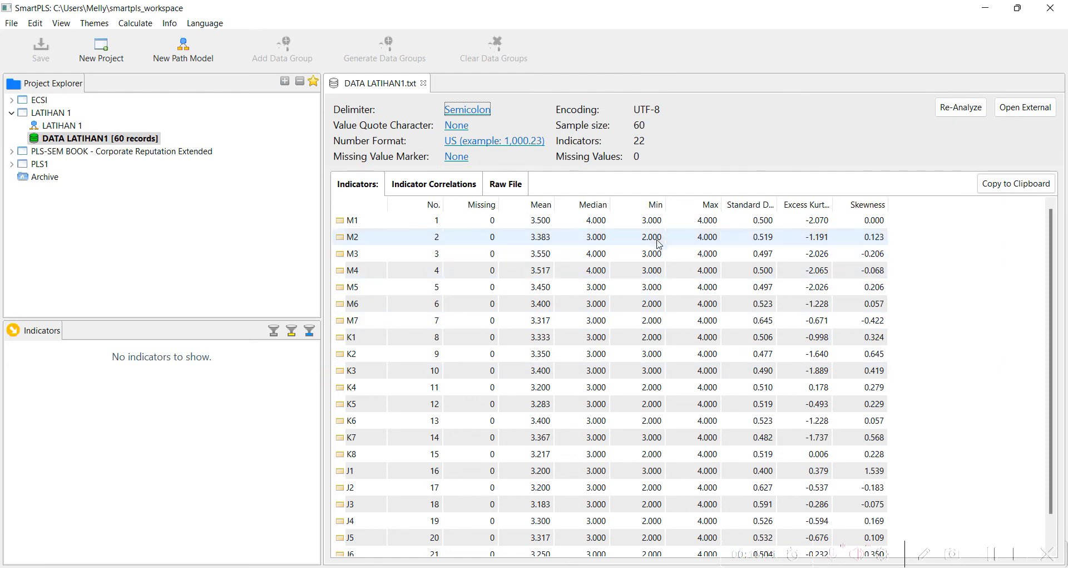
{"action": "scroll", "coordinate": [632, 327], "scroll_direction": "down", "scroll_amount": 2}
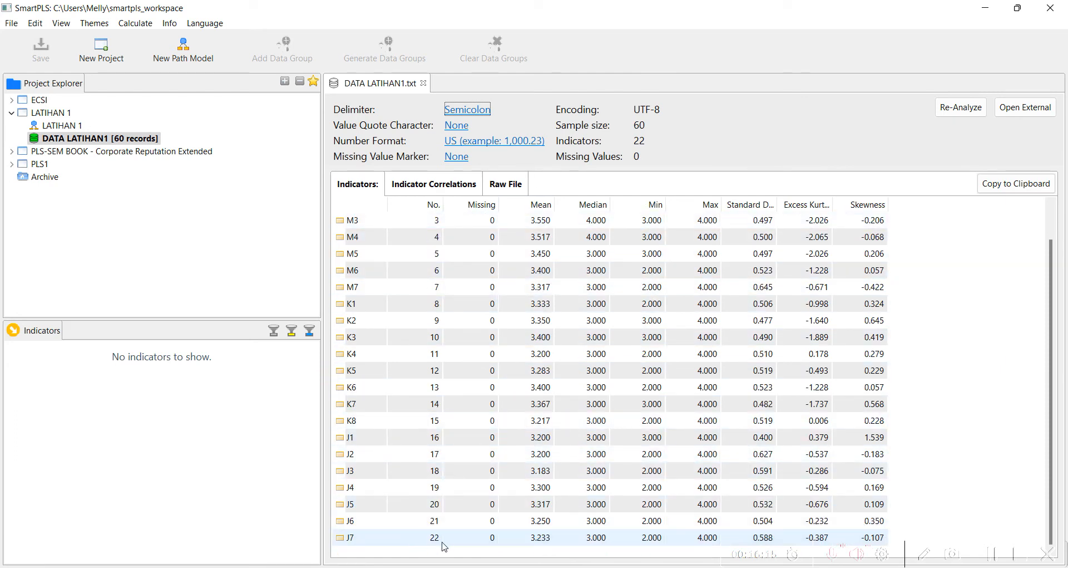
{"action": "scroll", "coordinate": [424, 250], "scroll_direction": "up", "scroll_amount": 2}
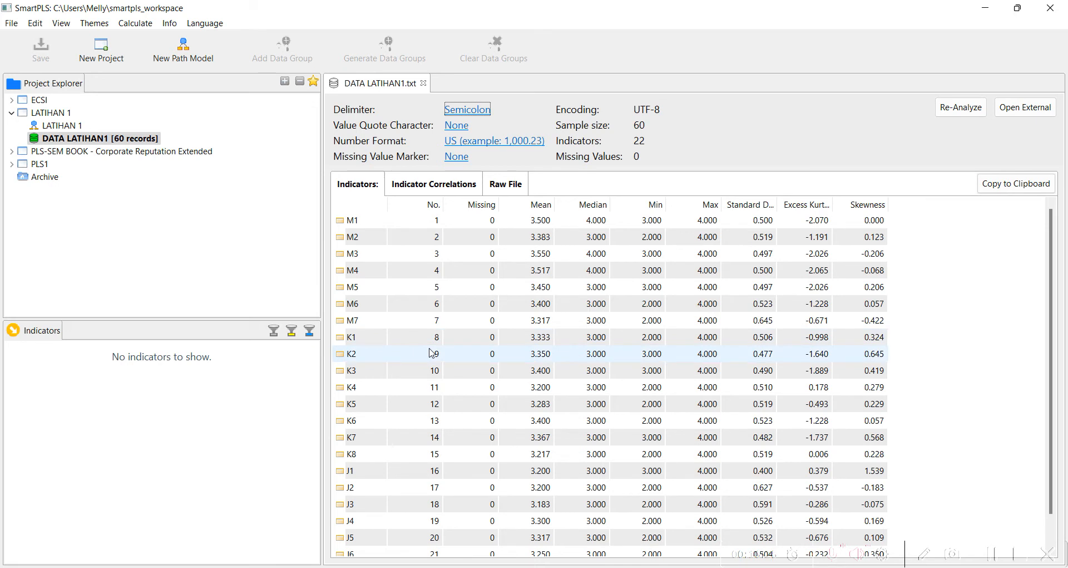
{"action": "scroll", "coordinate": [439, 479], "scroll_direction": "down", "scroll_amount": 2}
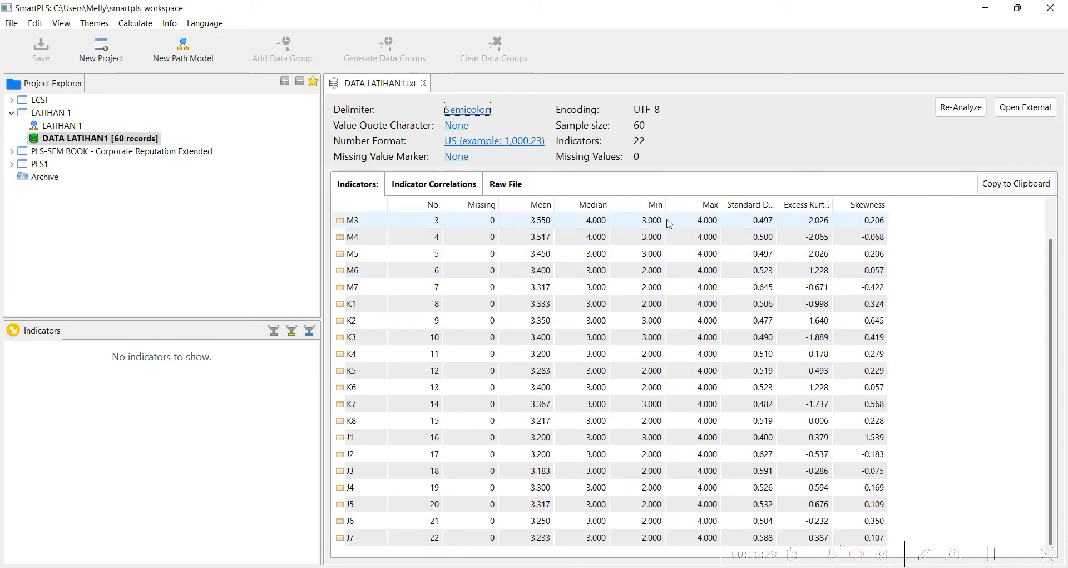
{"action": "scroll", "coordinate": [680, 505], "scroll_direction": "up", "scroll_amount": 2}
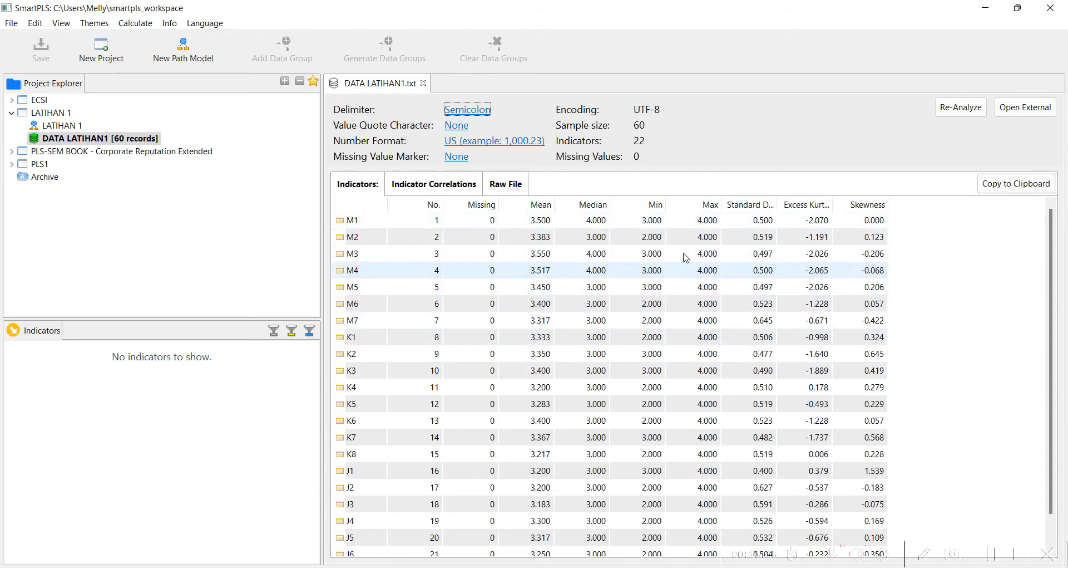
{"action": "scroll", "coordinate": [648, 334], "scroll_direction": "down", "scroll_amount": 1}
{"action": "scroll", "coordinate": [676, 412], "scroll_direction": "up", "scroll_amount": 1}
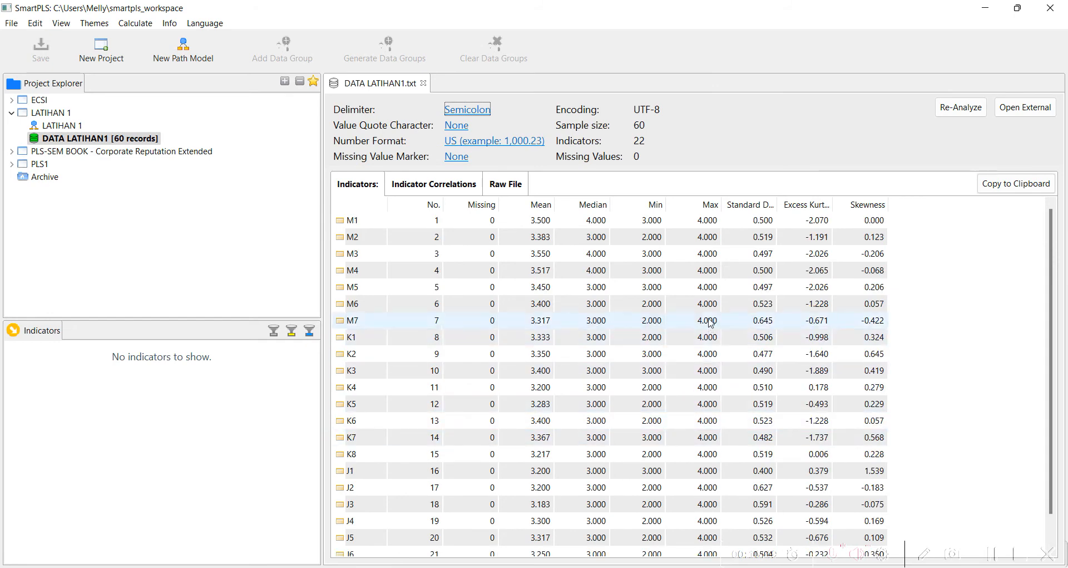
{"action": "scroll", "coordinate": [718, 473], "scroll_direction": "down", "scroll_amount": 1}
{"action": "scroll", "coordinate": [704, 472], "scroll_direction": "up", "scroll_amount": 1}
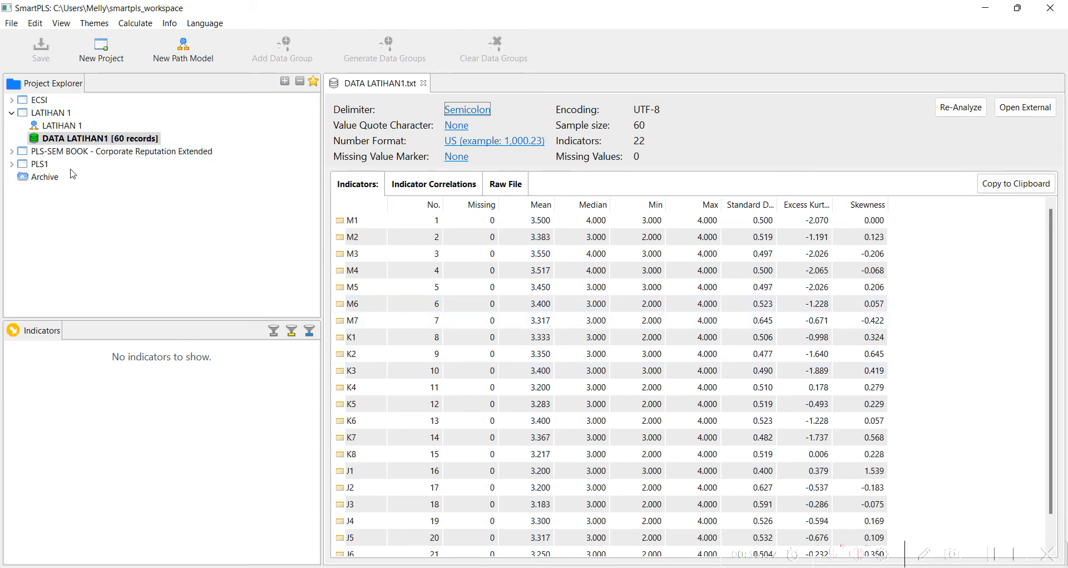
Step: Open the LATIHAN 1 path model and review its list of M, K and J indicators
{"action": "double_click", "coordinate": [70, 128]}
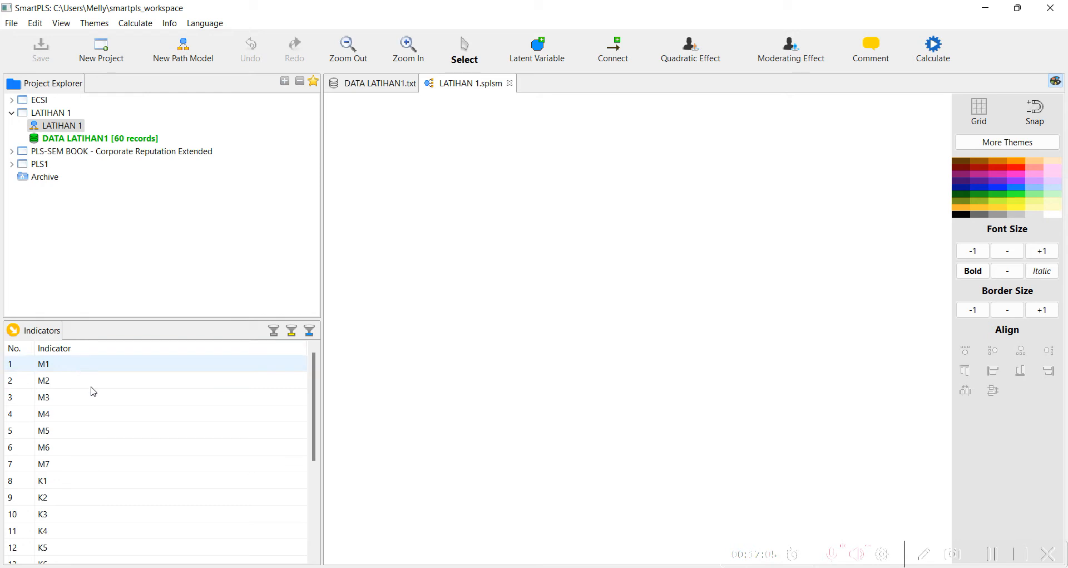
{"action": "scroll", "coordinate": [106, 543], "scroll_direction": "down", "scroll_amount": 3}
{"action": "scroll", "coordinate": [103, 432], "scroll_direction": "up", "scroll_amount": 3}
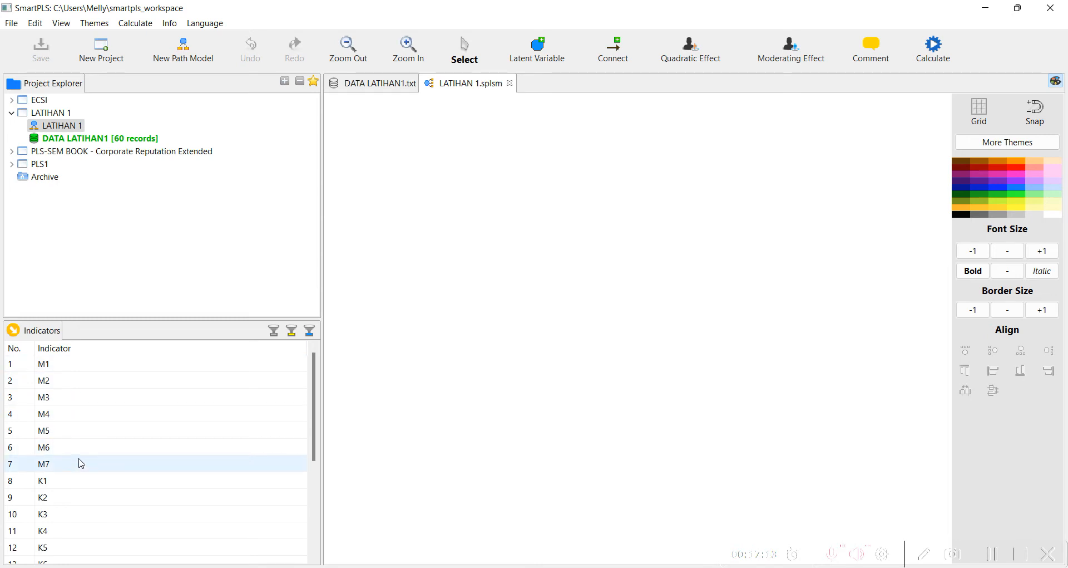
{"action": "scroll", "coordinate": [83, 464], "scroll_direction": "down", "scroll_amount": 3}
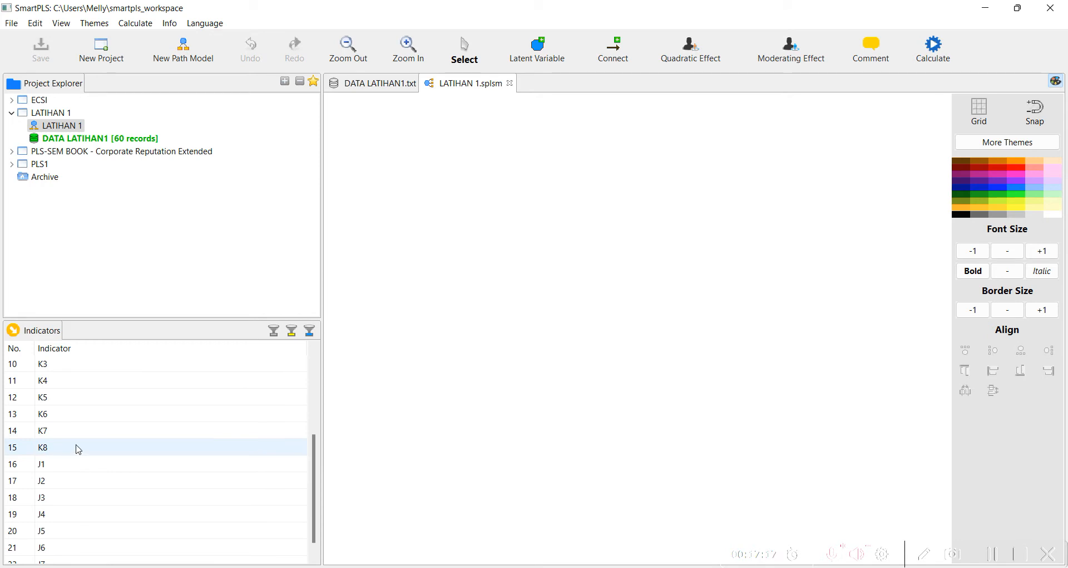
{"action": "left_click", "coordinate": [88, 470]}
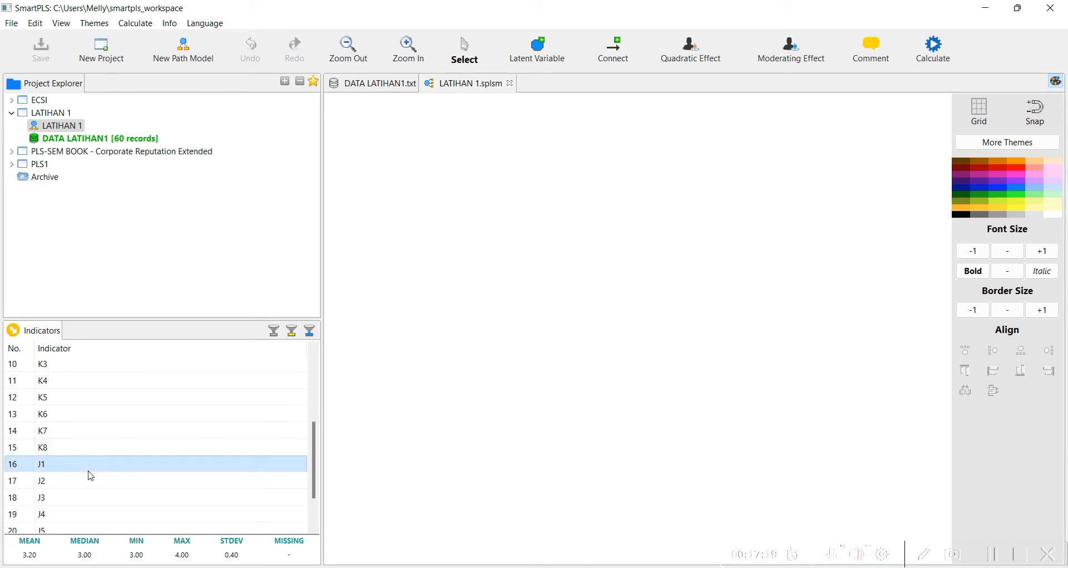
{"action": "scroll", "coordinate": [85, 522], "scroll_direction": "down", "scroll_amount": 1}
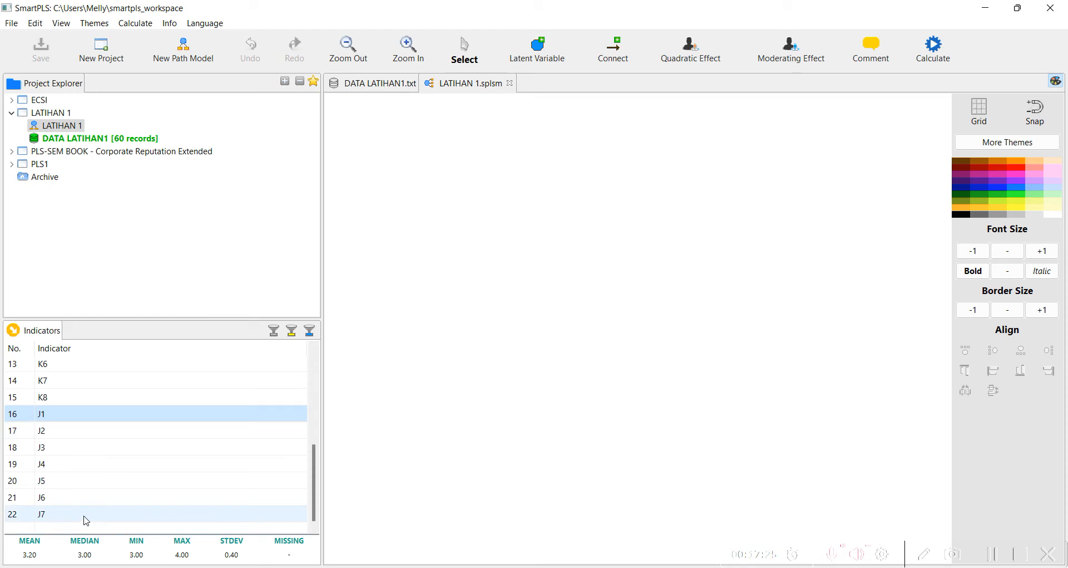
{"action": "scroll", "coordinate": [165, 391], "scroll_direction": "up", "scroll_amount": 4}
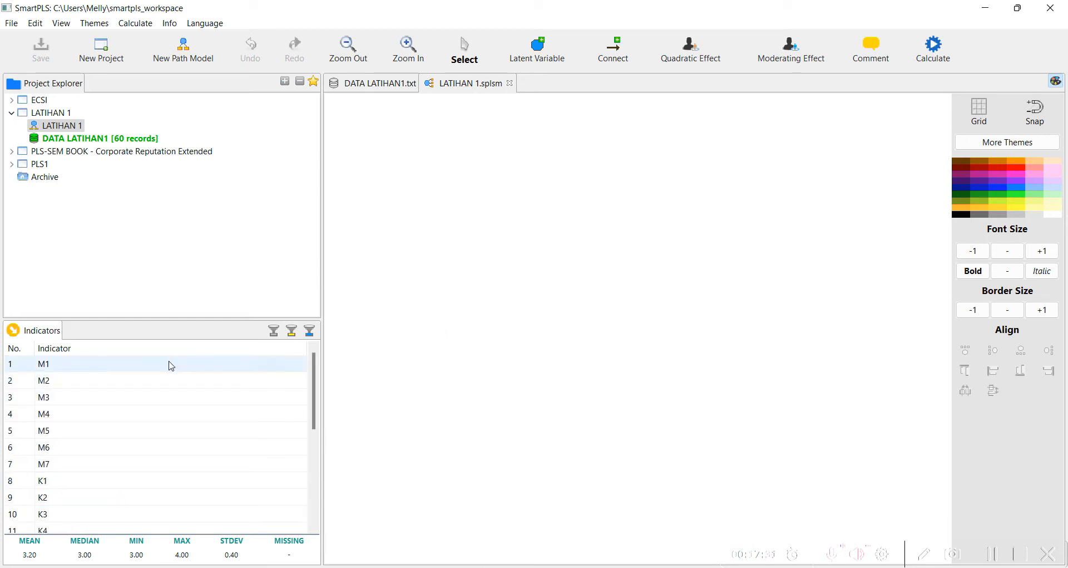
Step: Place indicators M1 to M7 together on the empty canvas as a new reflective latent variable
{"action": "left_click", "coordinate": [172, 366]}
{"action": "key", "text": "shift+Down"}
{"action": "key", "text": "shift+Down"}
{"action": "key", "text": "shift+Down"}
{"action": "key", "text": "shift+Down"}
{"action": "key", "text": "shift+Down"}
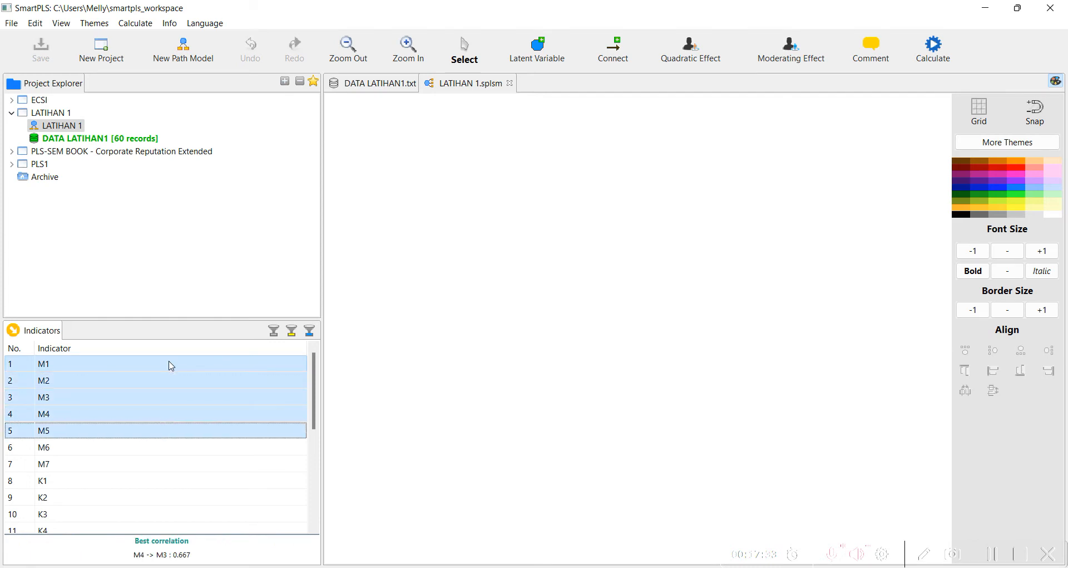
{"action": "left_click_drag", "start_coordinate": [171, 365], "coordinate": [480, 256]}
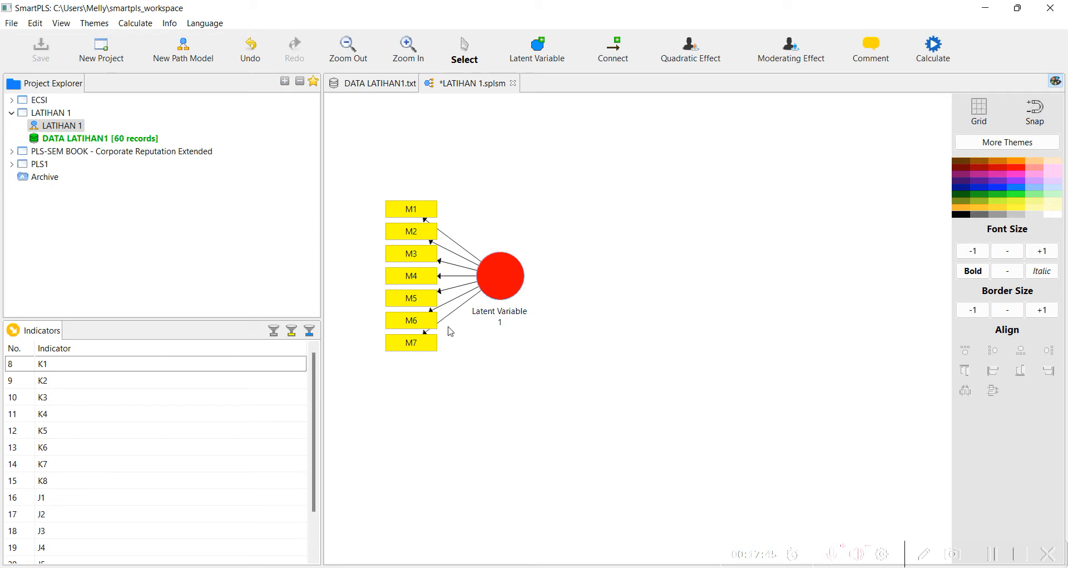
Step: Rename the latent variable of indicators M1 to M7 as M in the model and Motivasi Kerja in reports
{"action": "left_click", "coordinate": [493, 285]}
{"action": "right_click", "coordinate": [493, 287]}
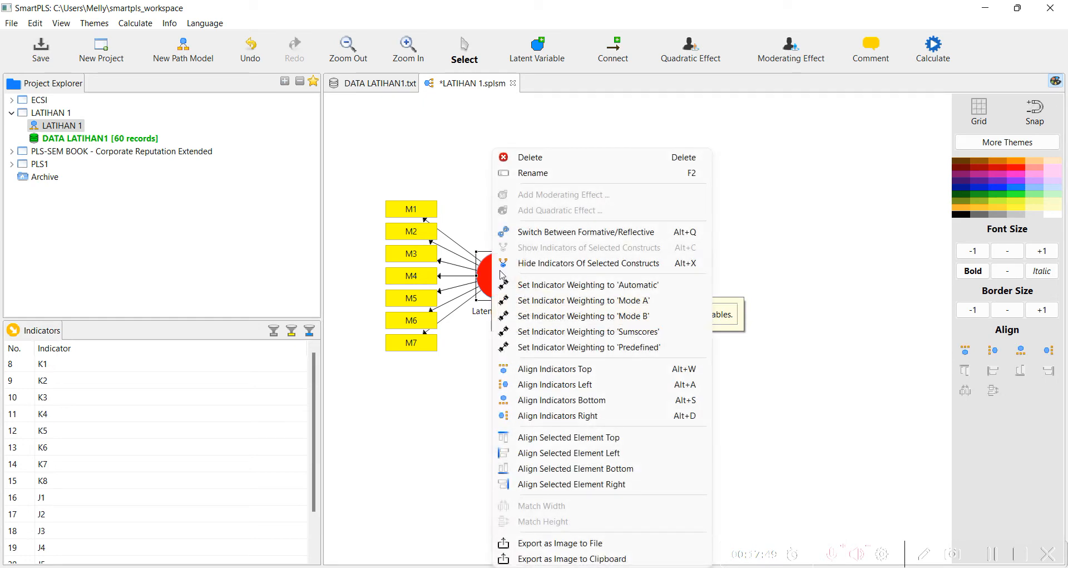
{"action": "left_click", "coordinate": [559, 171]}
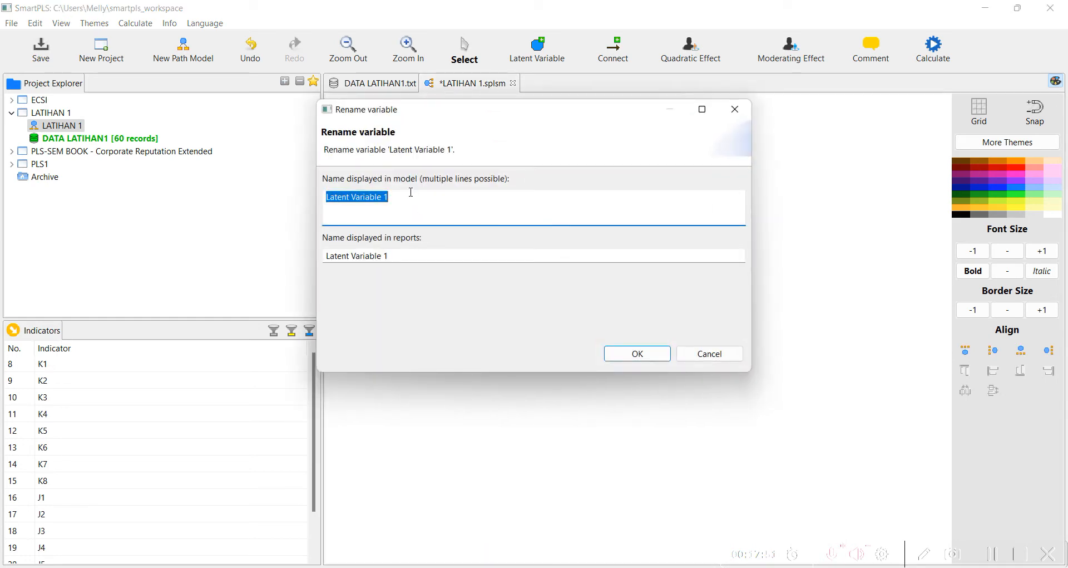
{"action": "double_click", "coordinate": [470, 110]}
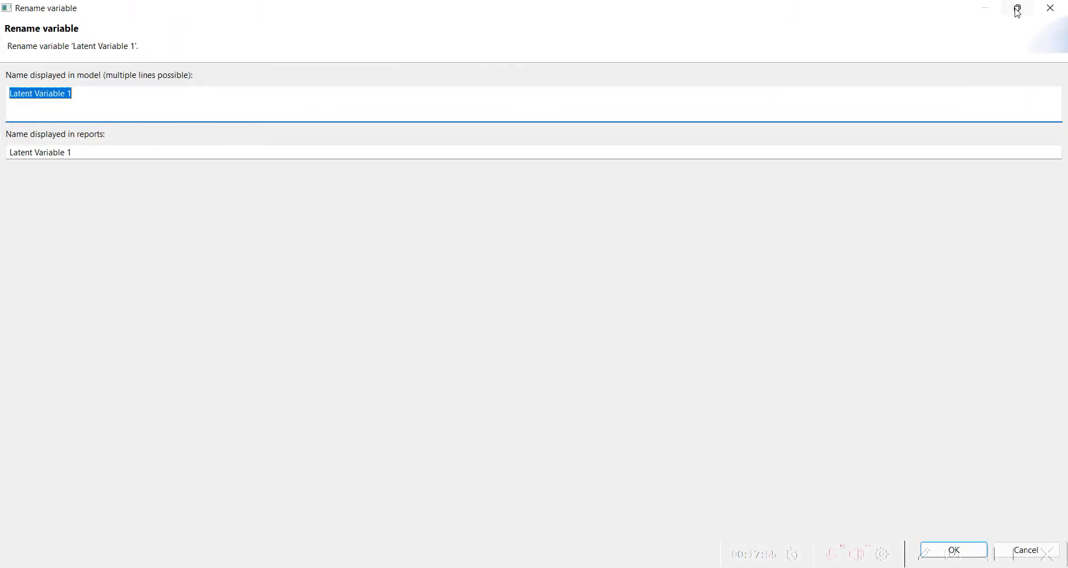
{"action": "left_click", "coordinate": [1018, 9]}
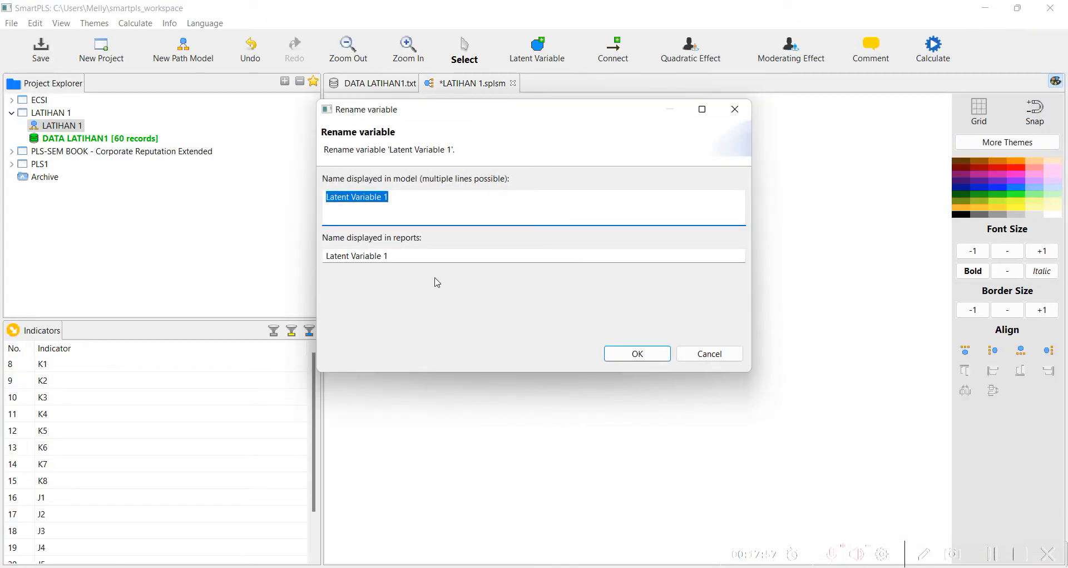
{"action": "type", "text": "m"}
{"action": "key", "text": "BackSpace"}
{"action": "type", "text": "M"}
{"action": "left_click", "coordinate": [411, 256]}
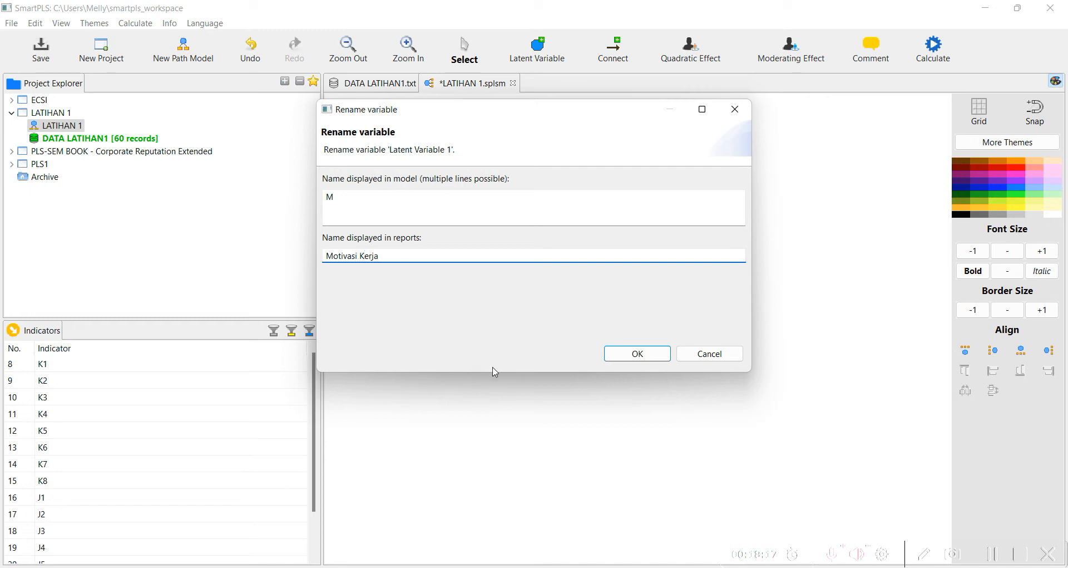
{"action": "left_click", "coordinate": [640, 354]}
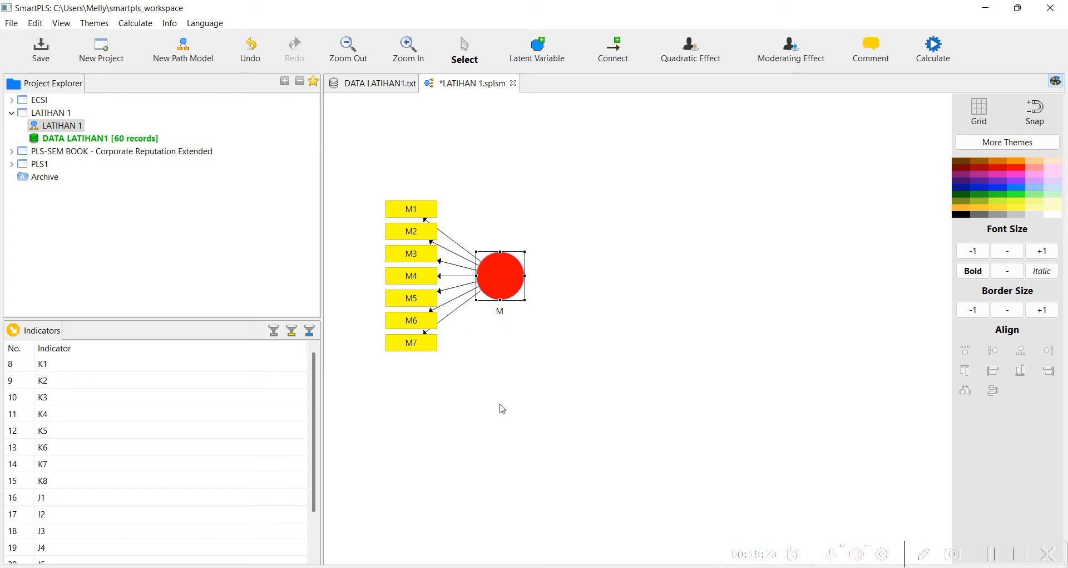
Step: Move the M construct with its indicators up to the upper edge of the model canvas
{"action": "left_click_drag", "start_coordinate": [503, 286], "coordinate": [516, 188]}
{"action": "scroll", "coordinate": [90, 441], "scroll_direction": "down", "scroll_amount": 1}
{"action": "scroll", "coordinate": [91, 441], "scroll_direction": "up", "scroll_amount": 1}
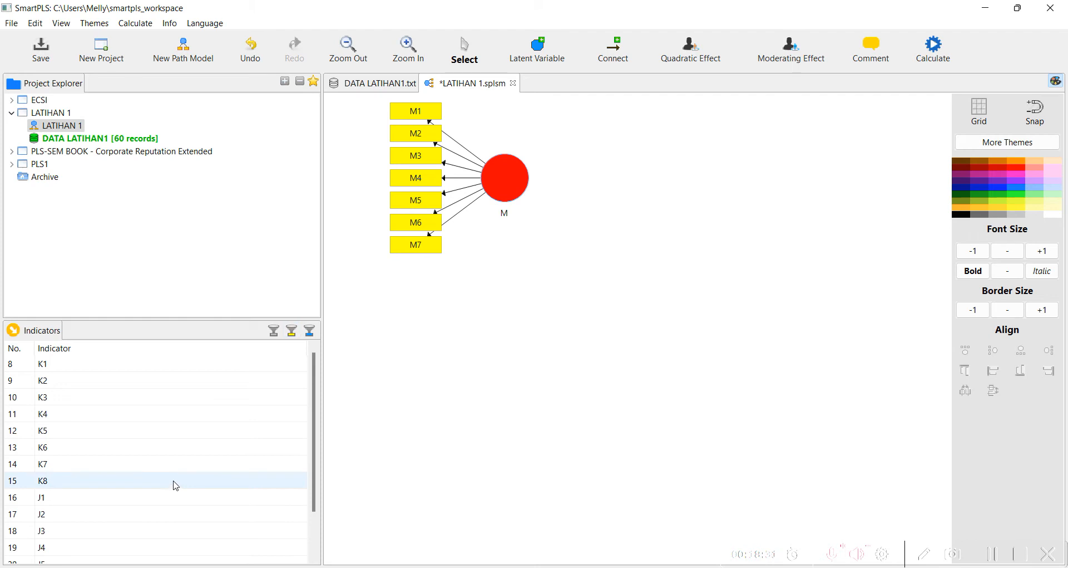
Step: Place indicators K1 to K8 together on the canvas below the M construct as a new reflective latent variable
{"action": "left_click", "coordinate": [191, 365]}
{"action": "key", "text": "shift+Down"}
{"action": "key", "text": "shift+Down"}
{"action": "key", "text": "shift+Down"}
{"action": "key", "text": "shift+Down"}
{"action": "key", "text": "shift+Down"}
{"action": "key", "text": "shift+Down"}
{"action": "key", "text": "shift+Down"}
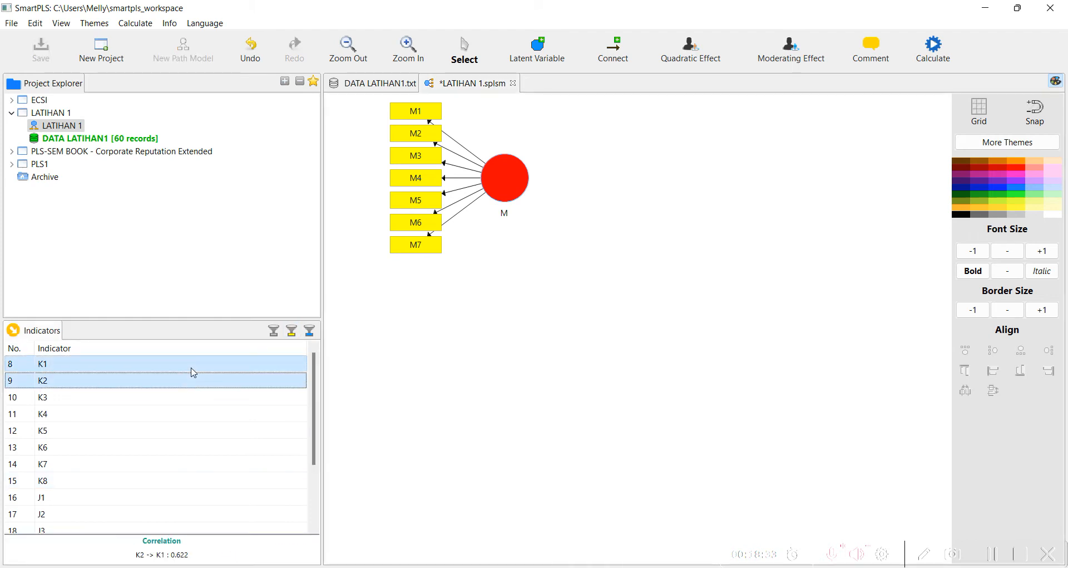
{"action": "left_click_drag", "start_coordinate": [193, 372], "coordinate": [517, 395]}
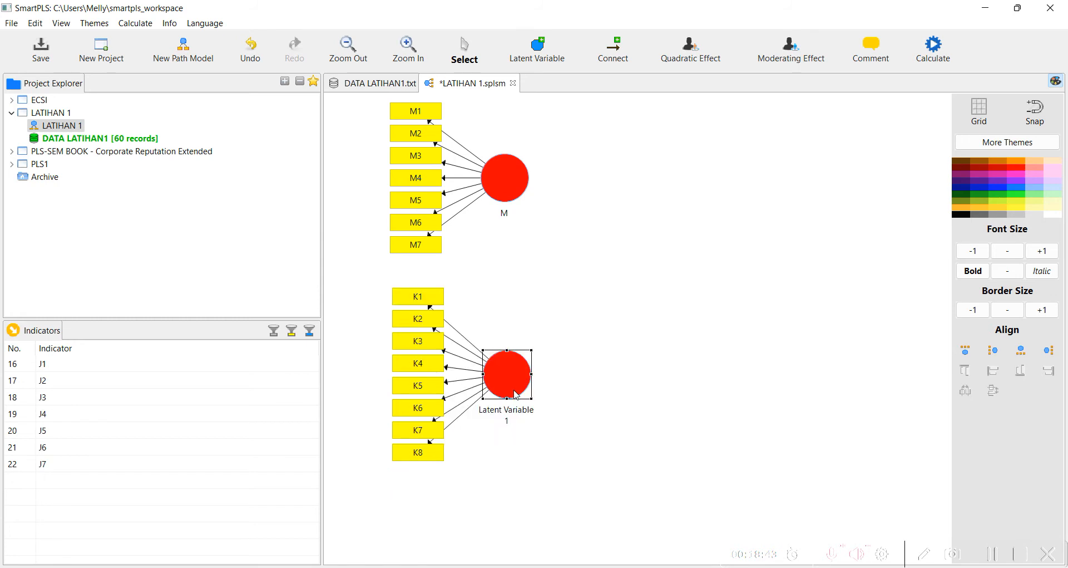
Step: Rename the latent variable of indicators K1 to K8 as K in the model and Kepuasan Kerja in reports
{"action": "right_click", "coordinate": [506, 385]}
{"action": "left_click", "coordinate": [548, 173]}
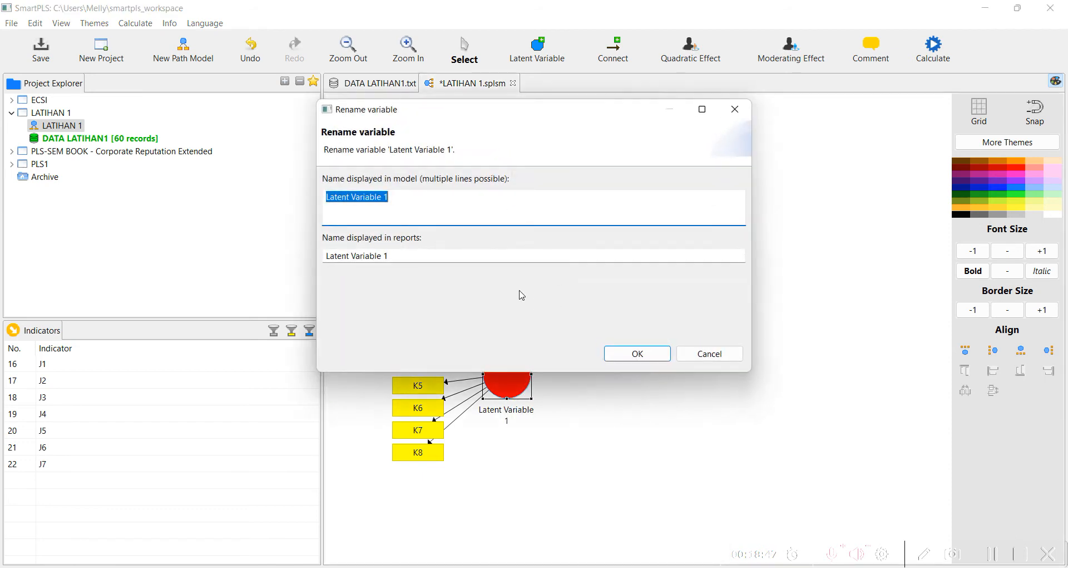
{"action": "type", "text": "K"}
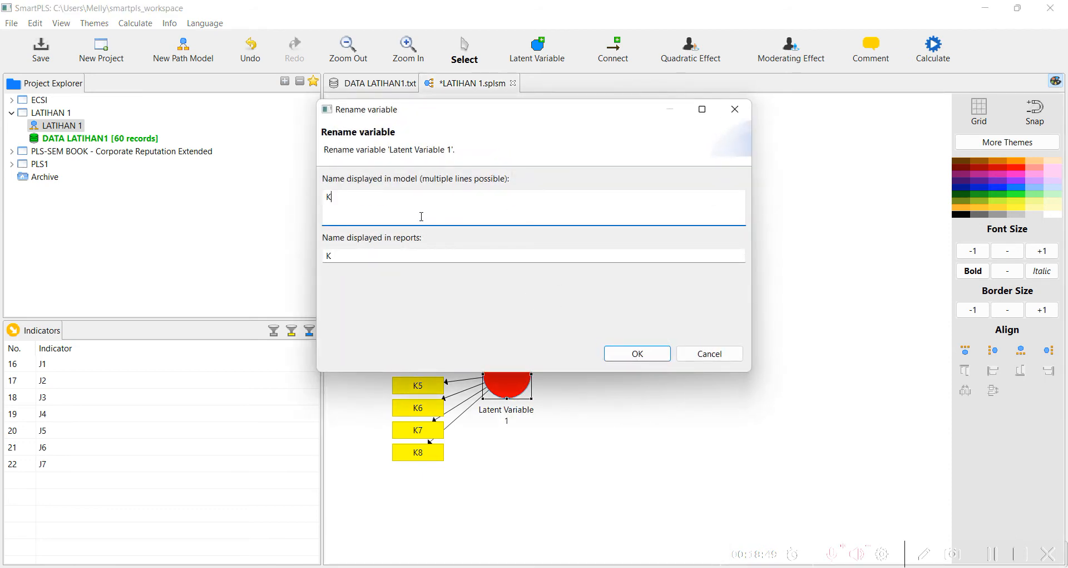
{"action": "left_click", "coordinate": [467, 256]}
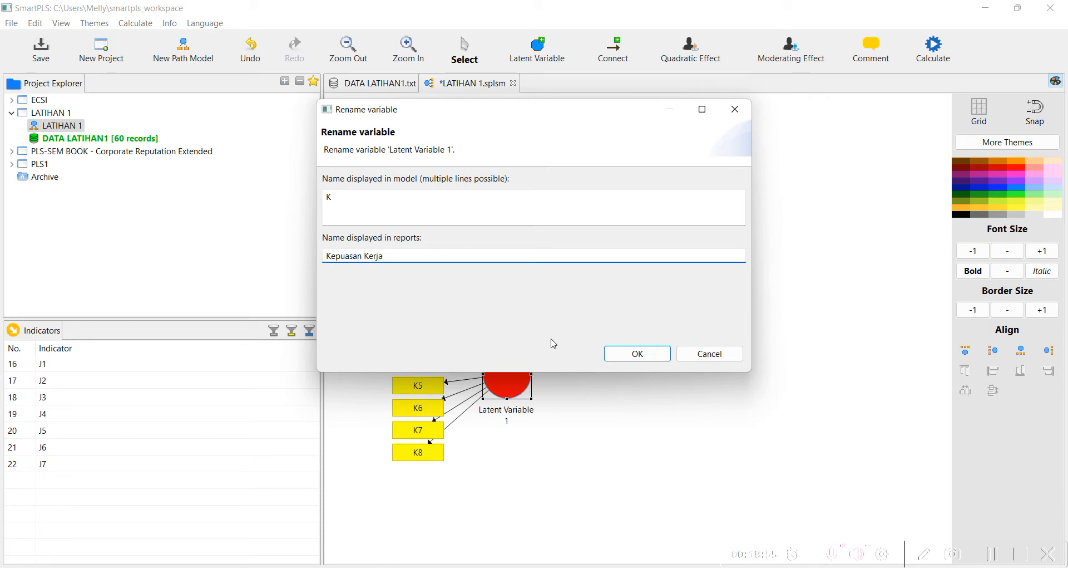
{"action": "left_click", "coordinate": [610, 354]}
{"action": "left_click", "coordinate": [665, 413]}
Step: Place indicators J1 to J7 together as a new reflective latent variable to the right of the M and K constructs
{"action": "left_click", "coordinate": [163, 370]}
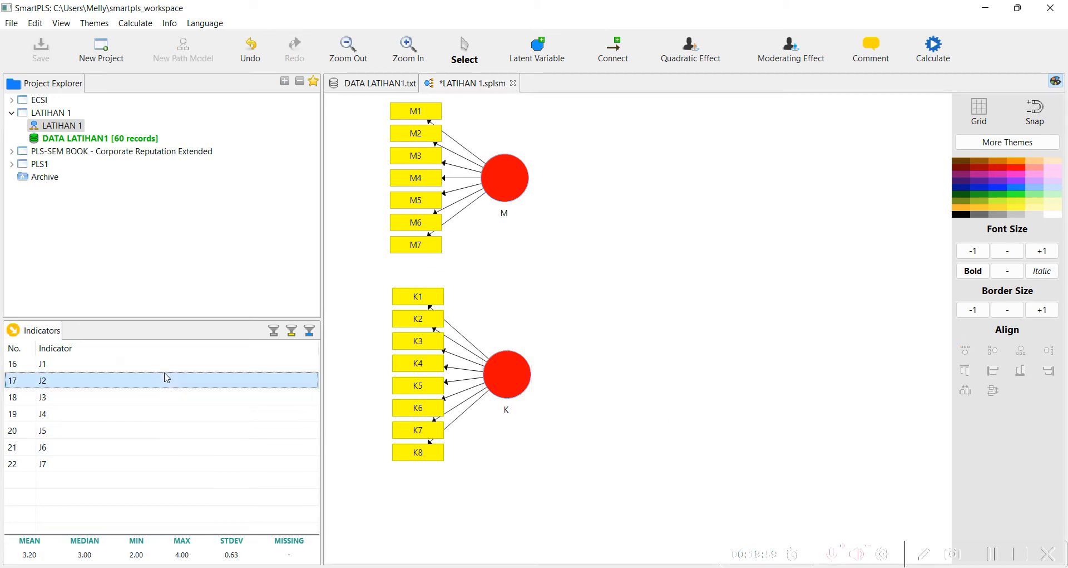
{"action": "key", "text": "shift+Down"}
{"action": "key", "text": "shift+Down"}
{"action": "key", "text": "shift+Down"}
{"action": "key", "text": "shift+Down"}
{"action": "key", "text": "shift+Down"}
{"action": "key", "text": "shift+Down"}
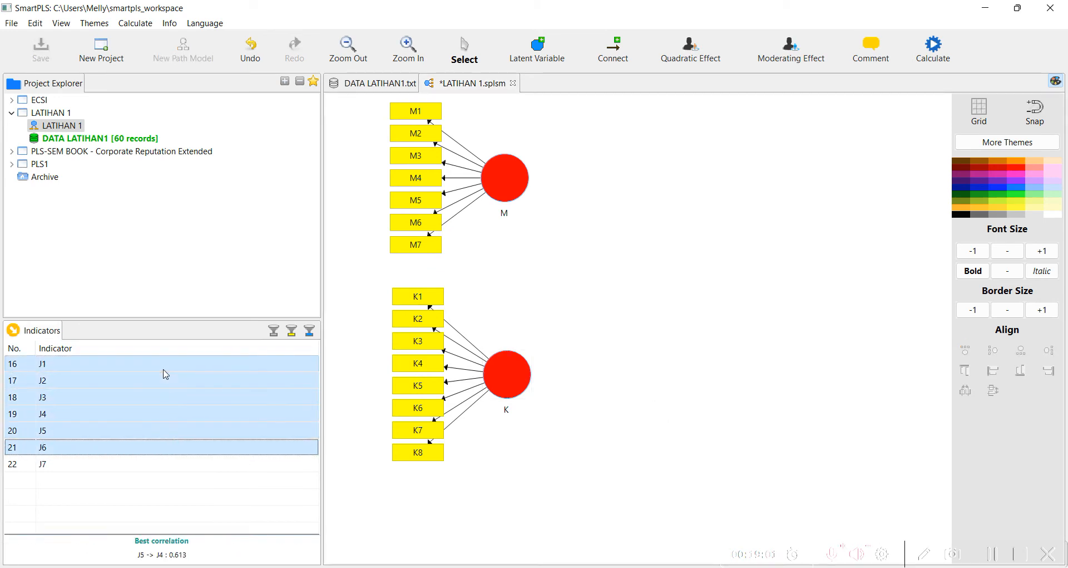
{"action": "left_click_drag", "start_coordinate": [162, 374], "coordinate": [770, 248]}
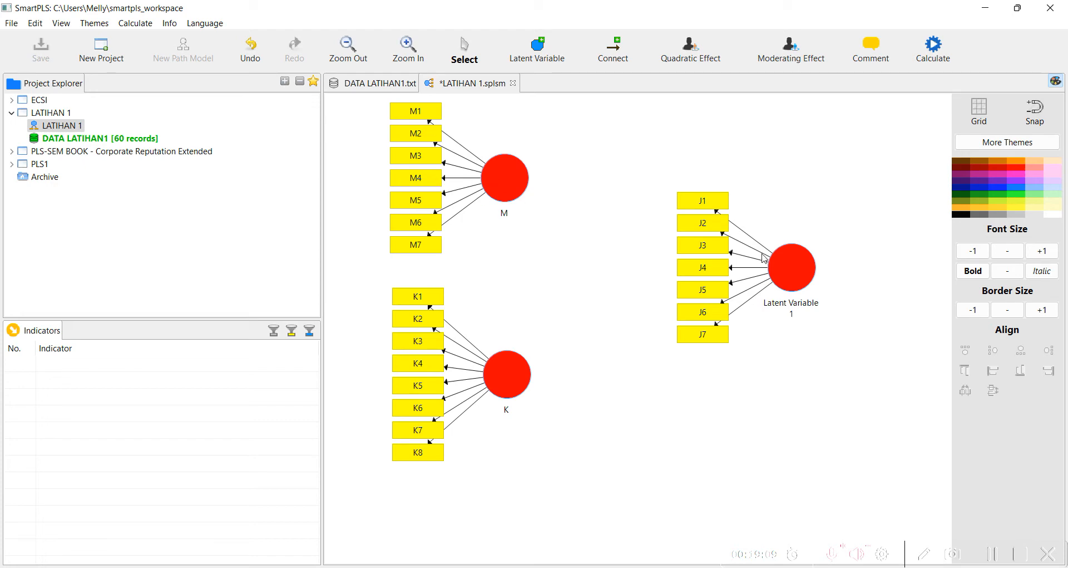
Step: Rename the latent variable of indicators J1 to J7 as J in the model and Kinerja in reports
{"action": "right_click", "coordinate": [796, 283]}
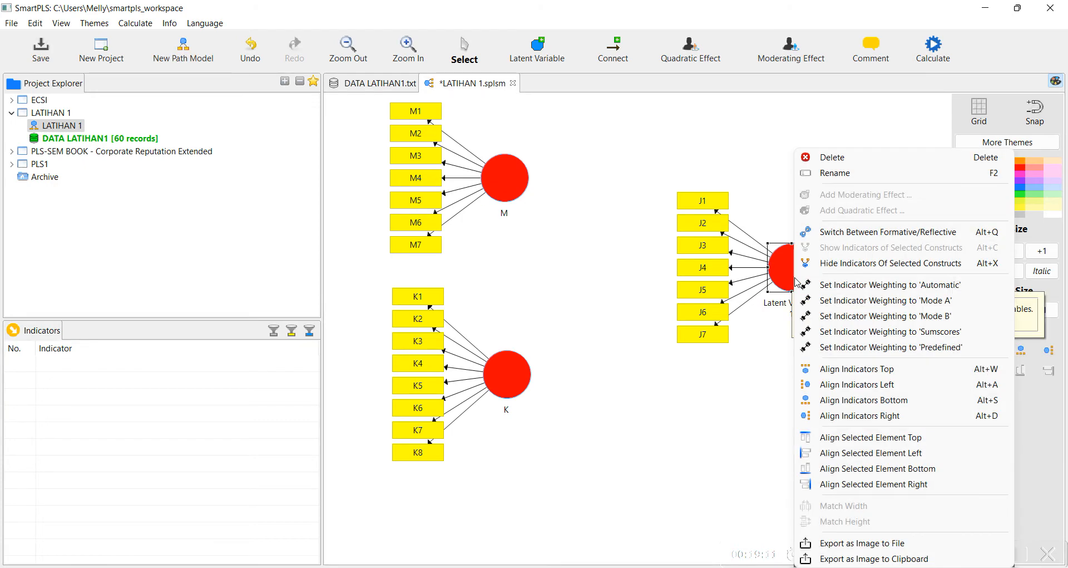
{"action": "left_click", "coordinate": [835, 173]}
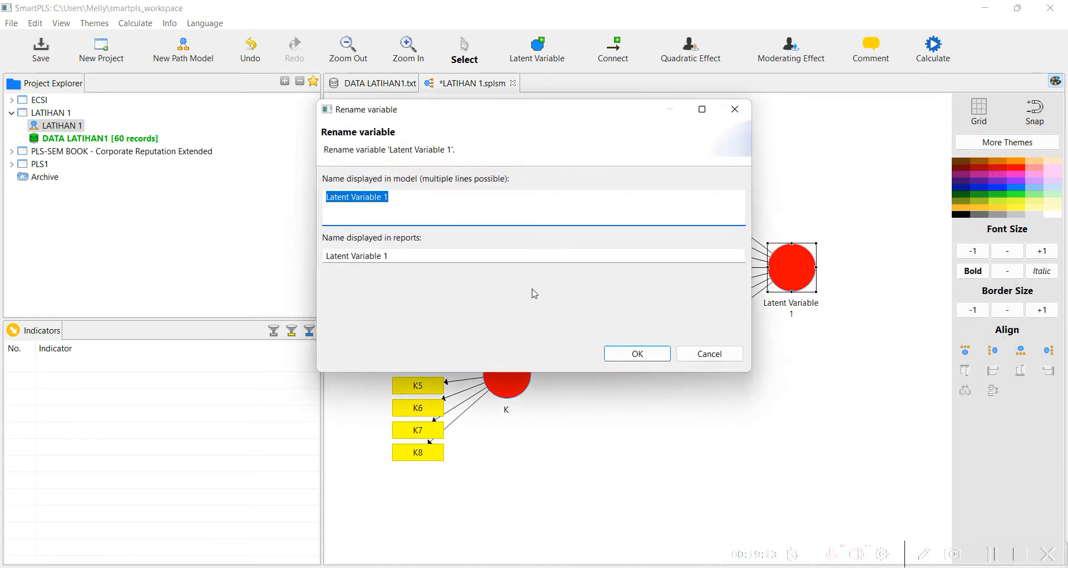
{"action": "type", "text": "J"}
{"action": "left_click", "coordinate": [558, 257]}
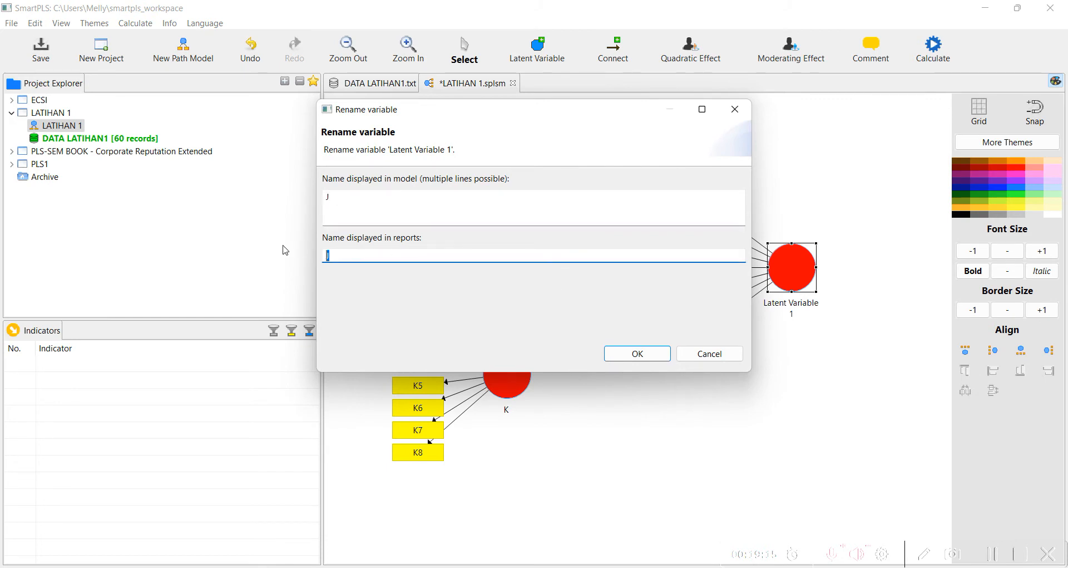
{"action": "type", "text": "Kinerja"}
{"action": "left_click", "coordinate": [627, 359]}
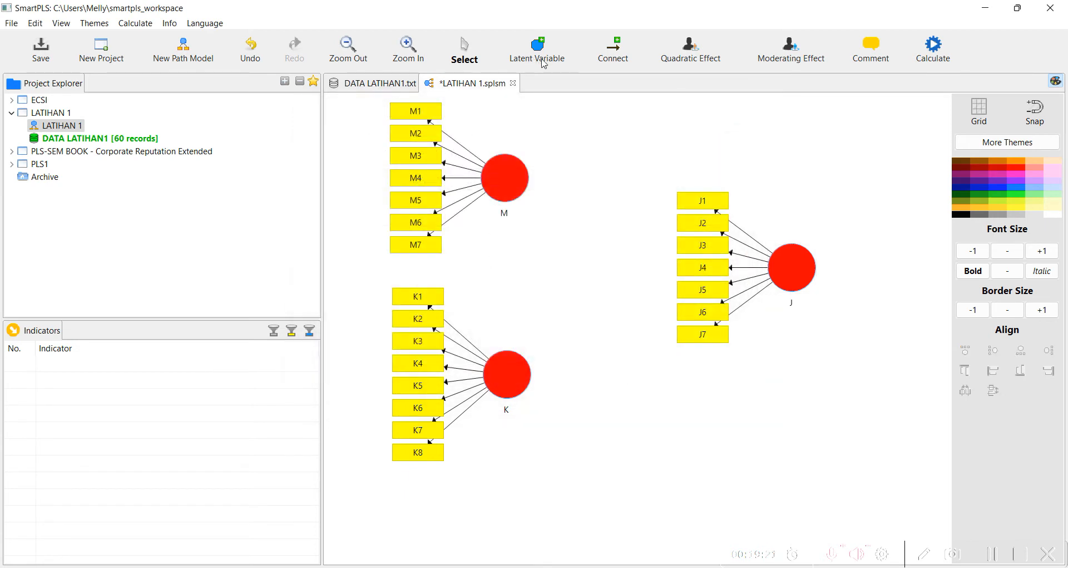
Step: Connect the M and K constructs to J with structural paths pointing at J
{"action": "left_click", "coordinate": [616, 54]}
{"action": "left_click", "coordinate": [523, 178]}
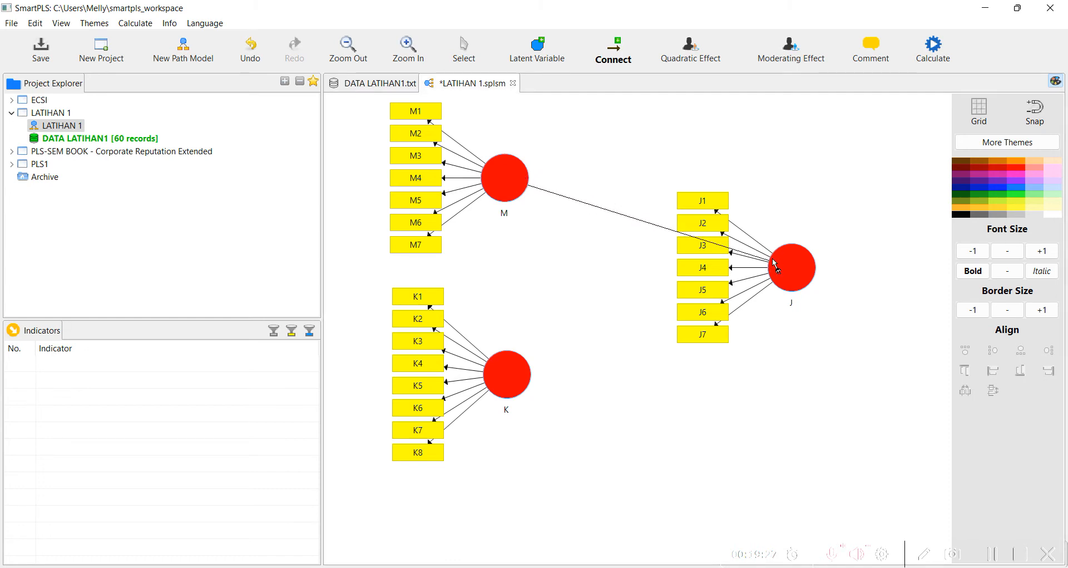
{"action": "left_click", "coordinate": [790, 266]}
{"action": "left_click", "coordinate": [520, 374]}
{"action": "left_click", "coordinate": [787, 299]}
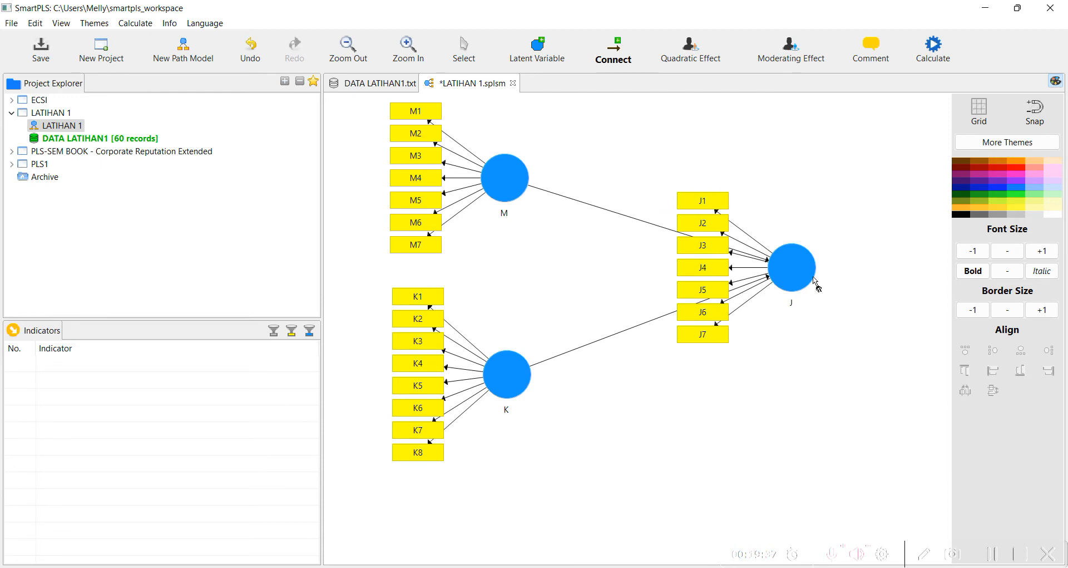
{"action": "left_click", "coordinate": [464, 49]}
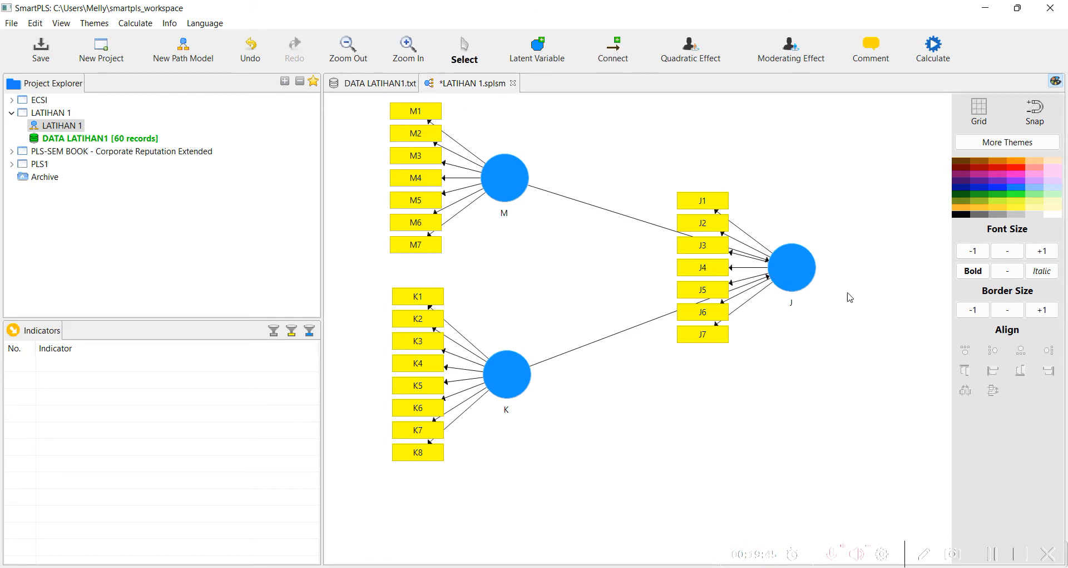
Step: Align the indicators of construct J on its right side and move J with them closer to M and K
{"action": "left_click", "coordinate": [809, 282]}
{"action": "right_click", "coordinate": [809, 282]}
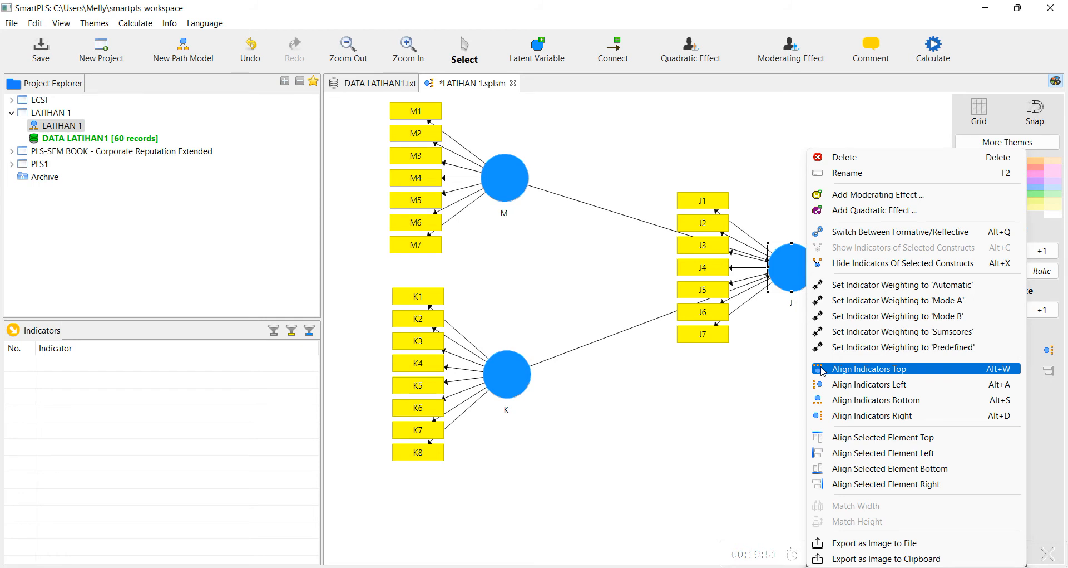
{"action": "left_click", "coordinate": [842, 419]}
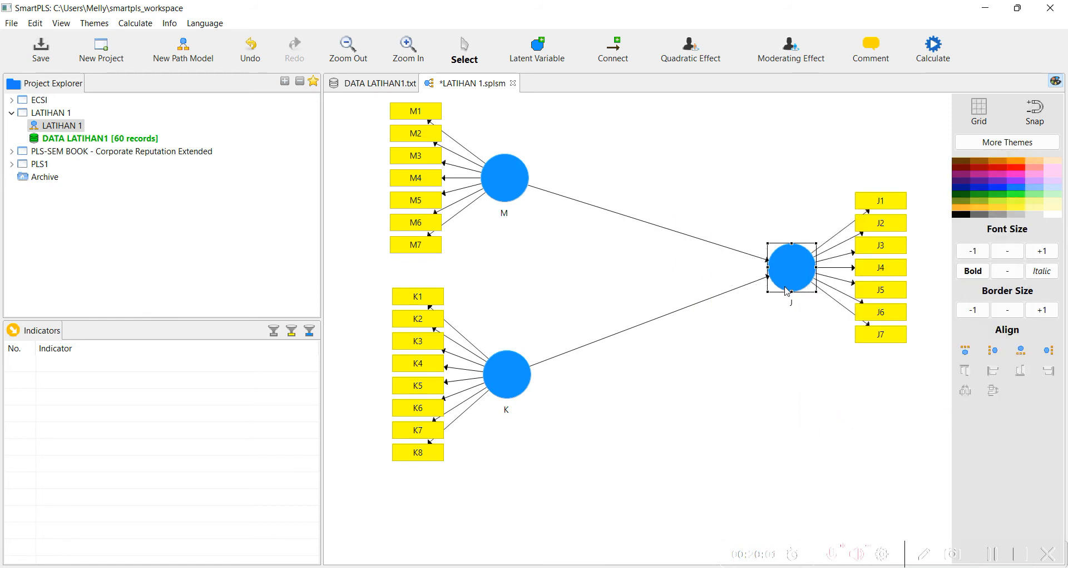
{"action": "left_click_drag", "start_coordinate": [788, 287], "coordinate": [723, 290]}
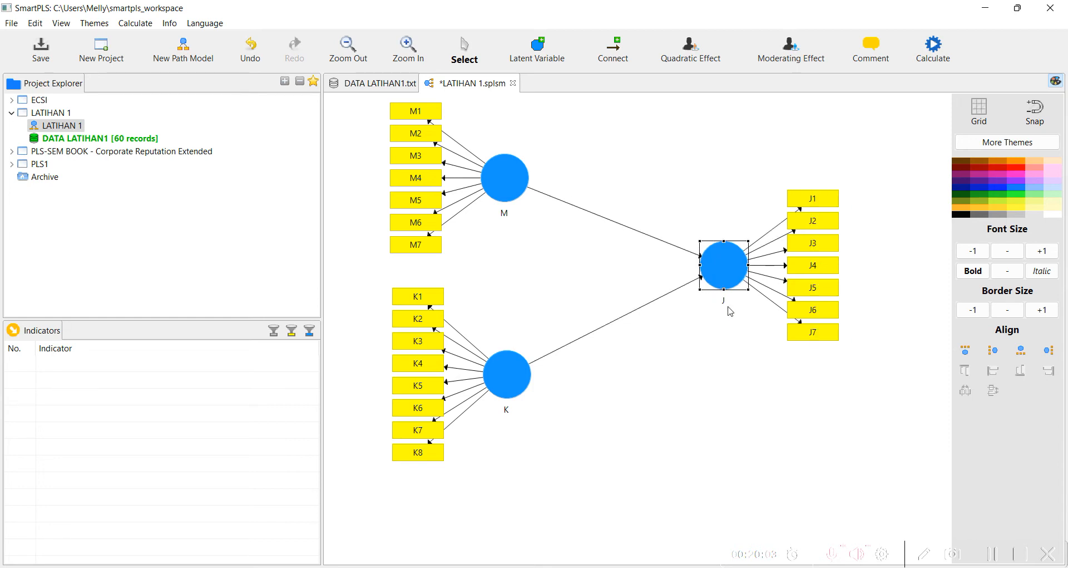
{"action": "left_click", "coordinate": [752, 372]}
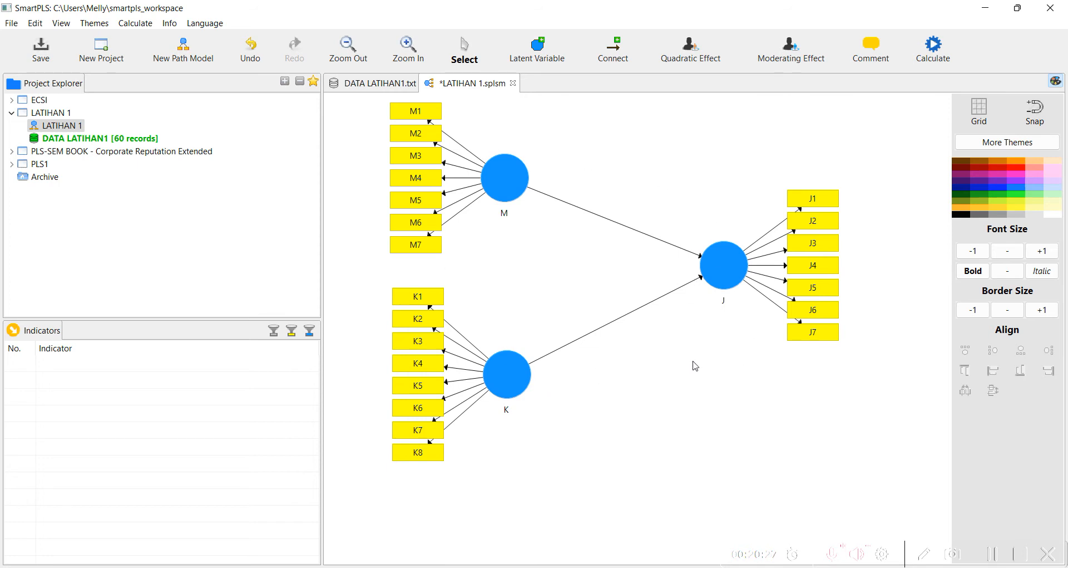
Step: Run the PLS Algorithm on the model with the Path weighting scheme, 300 maximum iterations and stop criterion 7, opening the full report
{"action": "left_click", "coordinate": [929, 51]}
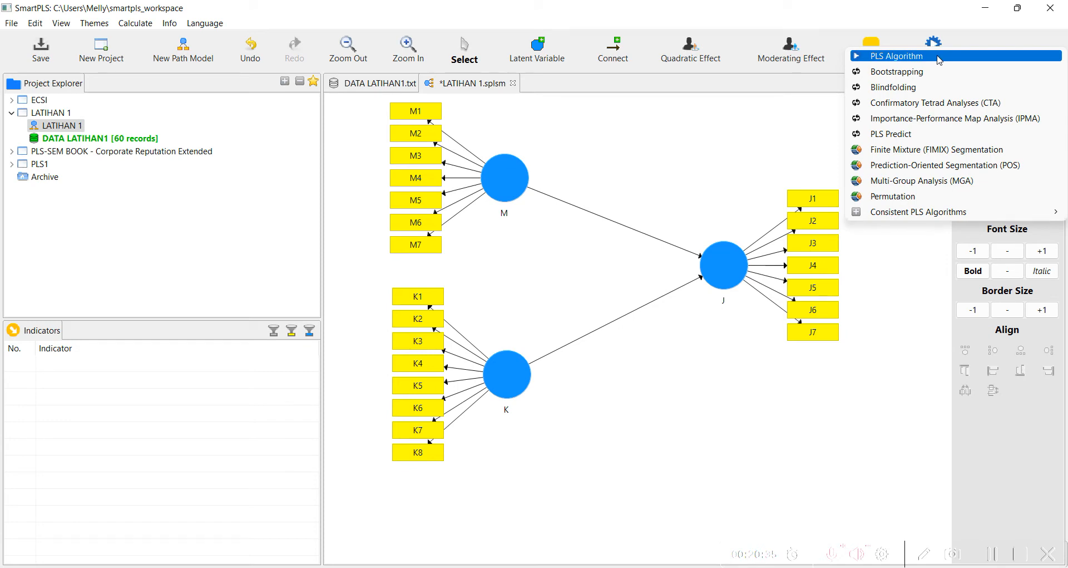
{"action": "left_click", "coordinate": [940, 57]}
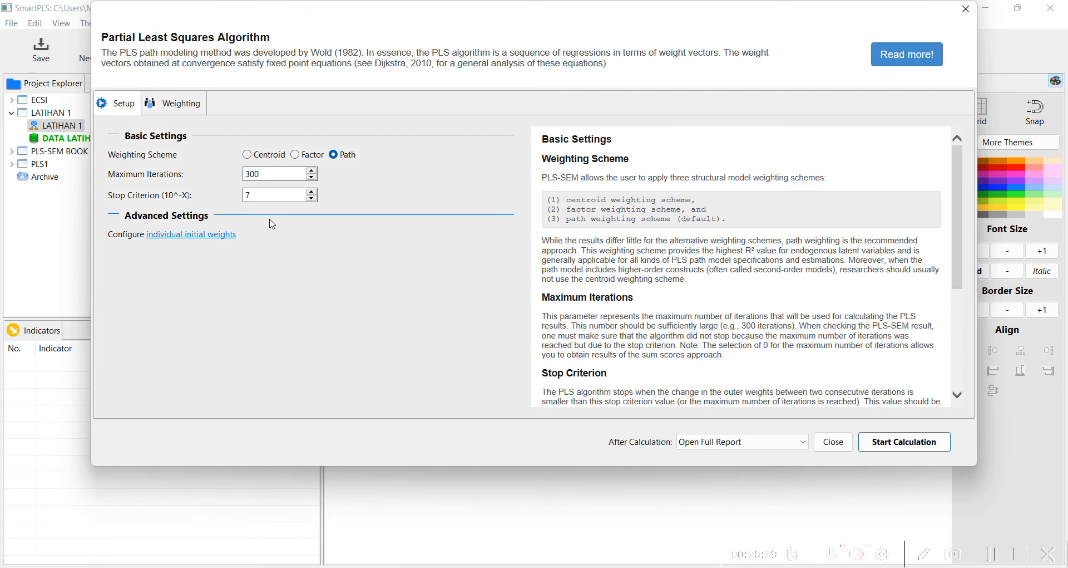
{"action": "left_click", "coordinate": [881, 443]}
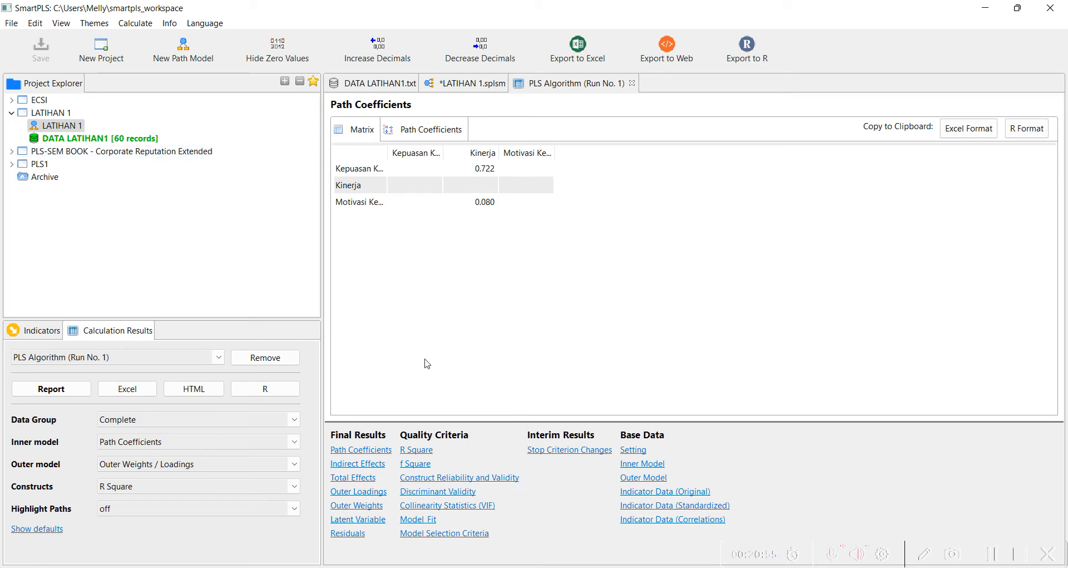
Step: Switch to the PLS.pptx presentation in WPS Office and review the Evaluasi Model PLS criteria on slide 7
{"action": "key", "text": "alt+Tab"}
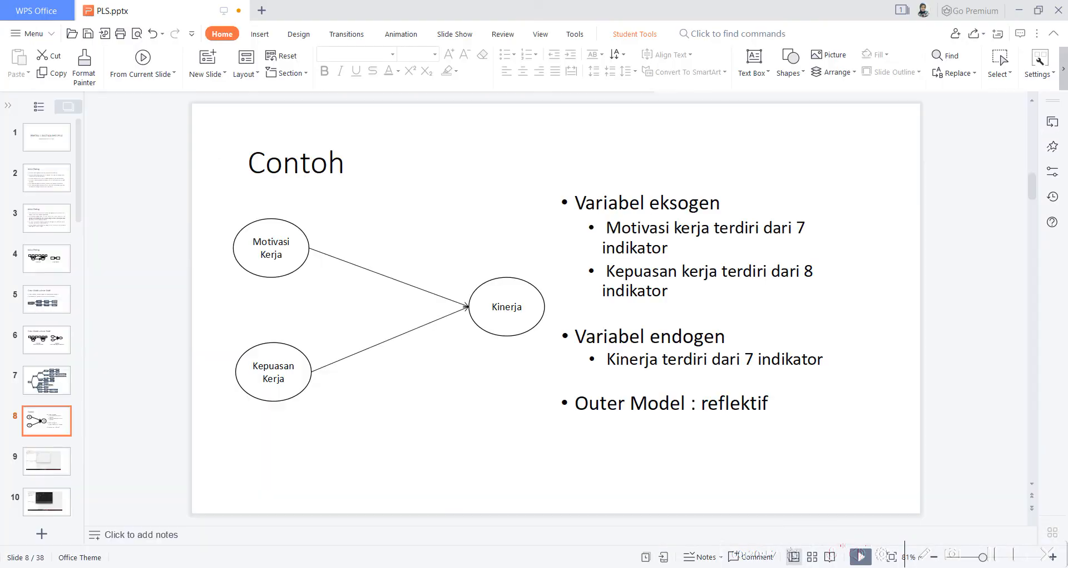
{"action": "left_click", "coordinate": [56, 380]}
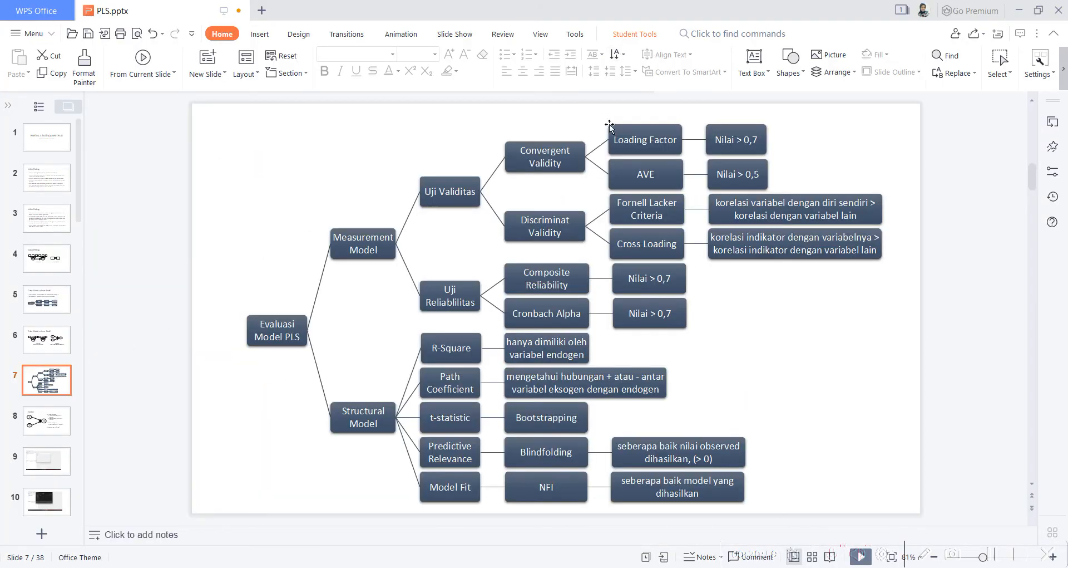
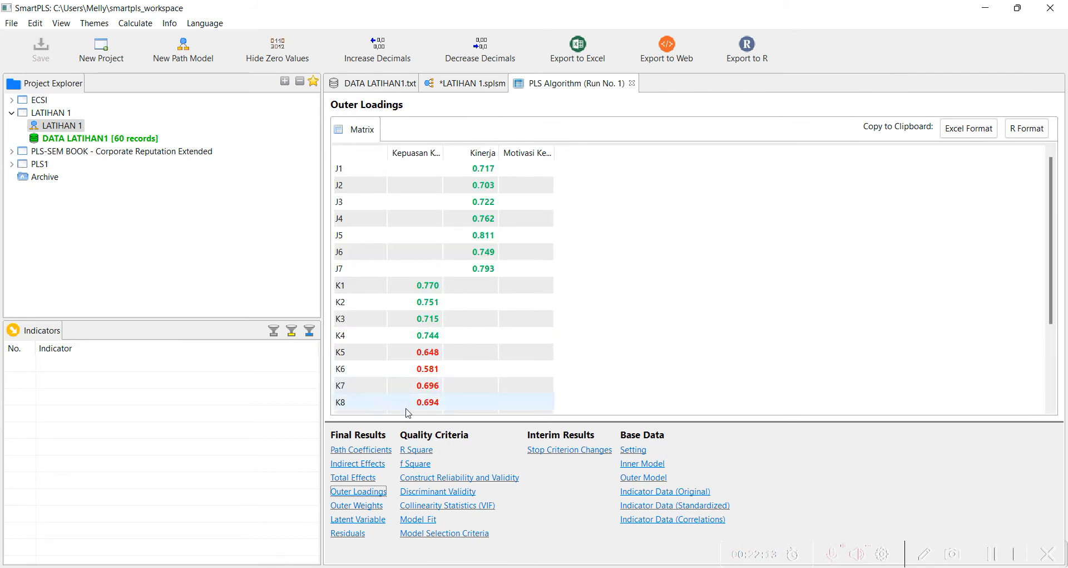
Step: Examine the outer loadings of the J, K and M indicators in the SmartPLS report and compare them with the path model
{"action": "scroll", "coordinate": [606, 351], "scroll_direction": "down", "scroll_amount": 2}
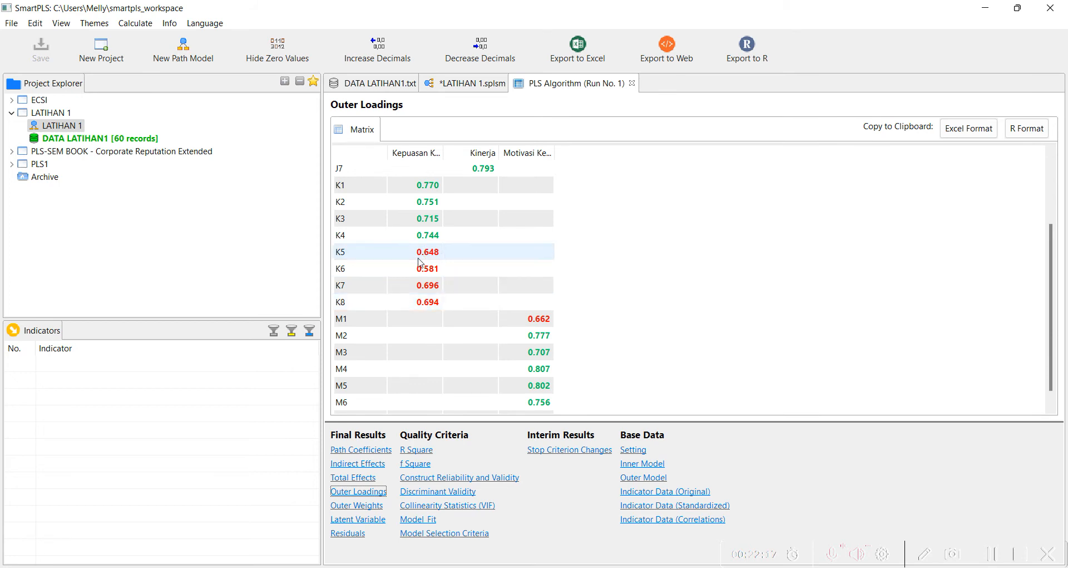
{"action": "scroll", "coordinate": [430, 303], "scroll_direction": "down", "scroll_amount": 1}
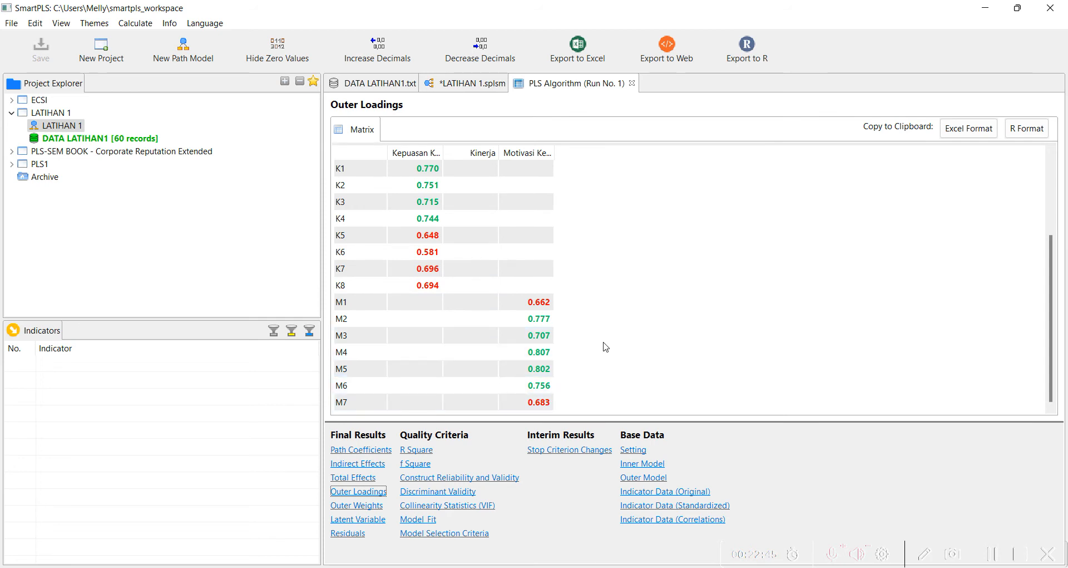
{"action": "scroll", "coordinate": [606, 347], "scroll_direction": "up", "scroll_amount": 3}
{"action": "scroll", "coordinate": [606, 346], "scroll_direction": "down", "scroll_amount": 2}
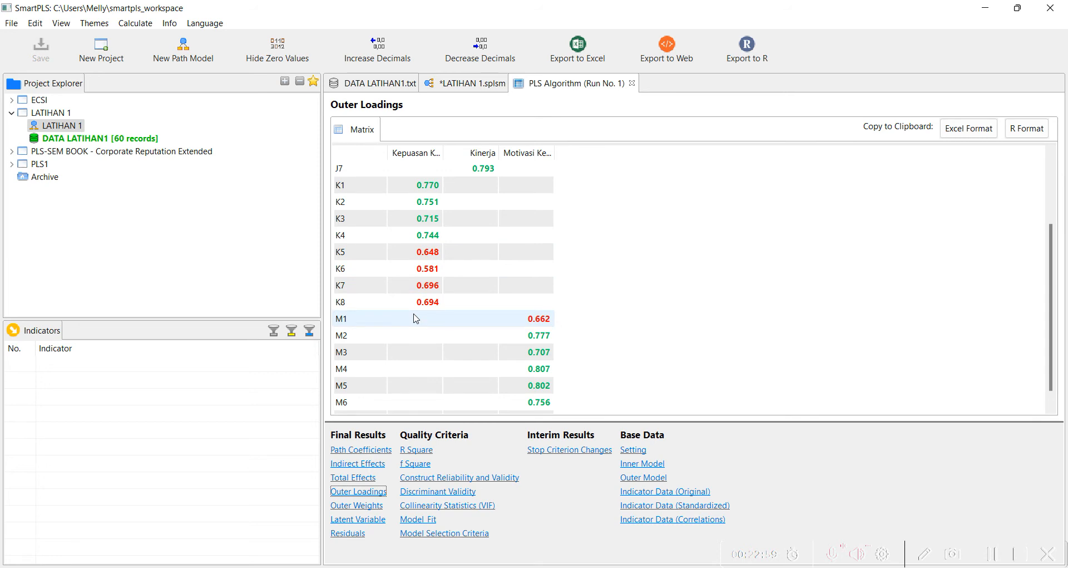
{"action": "scroll", "coordinate": [513, 321], "scroll_direction": "down", "scroll_amount": 1}
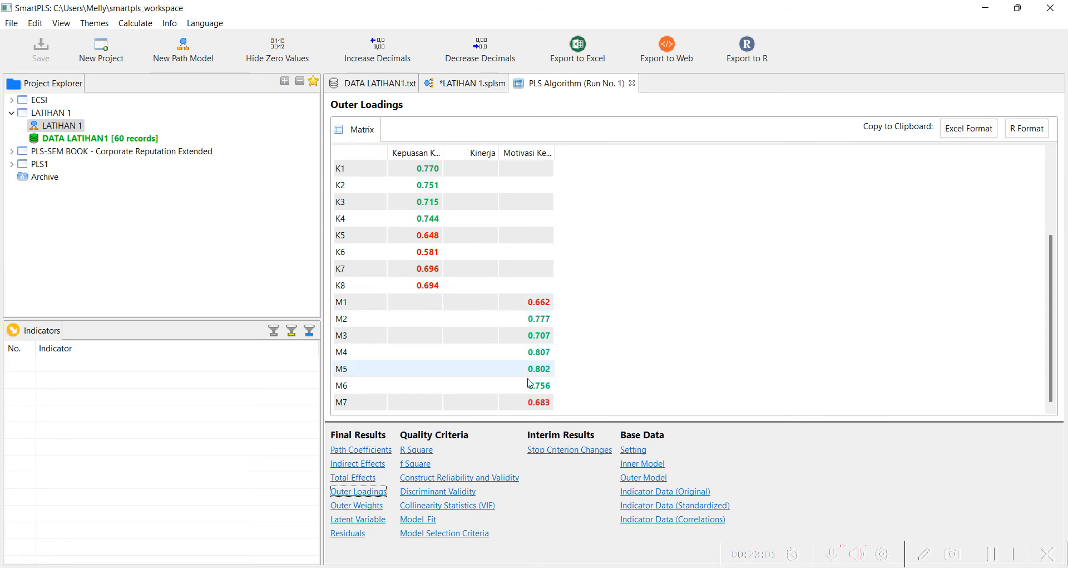
{"action": "left_click", "coordinate": [466, 90]}
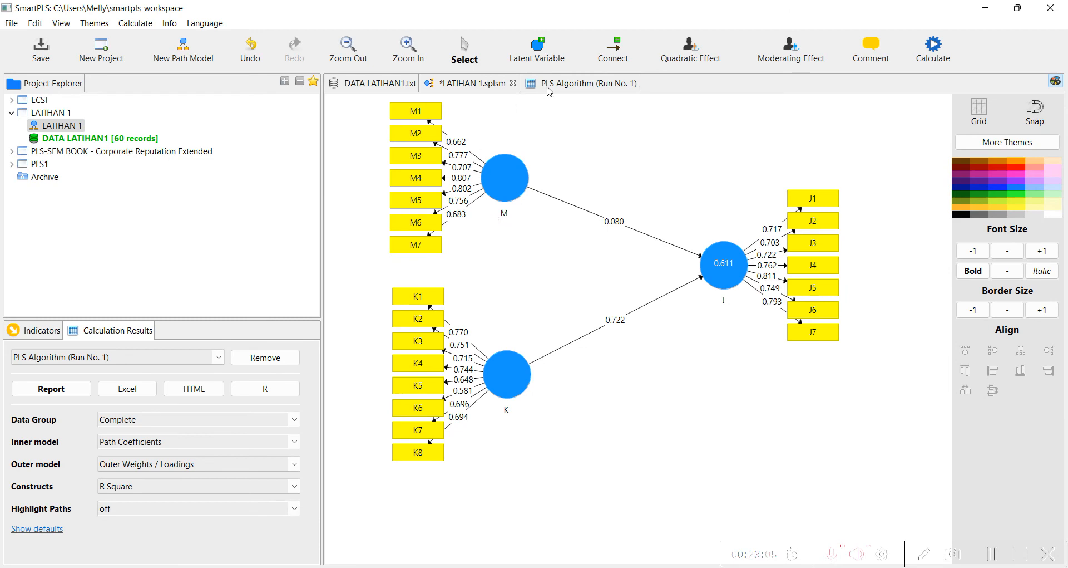
{"action": "left_click", "coordinate": [545, 86]}
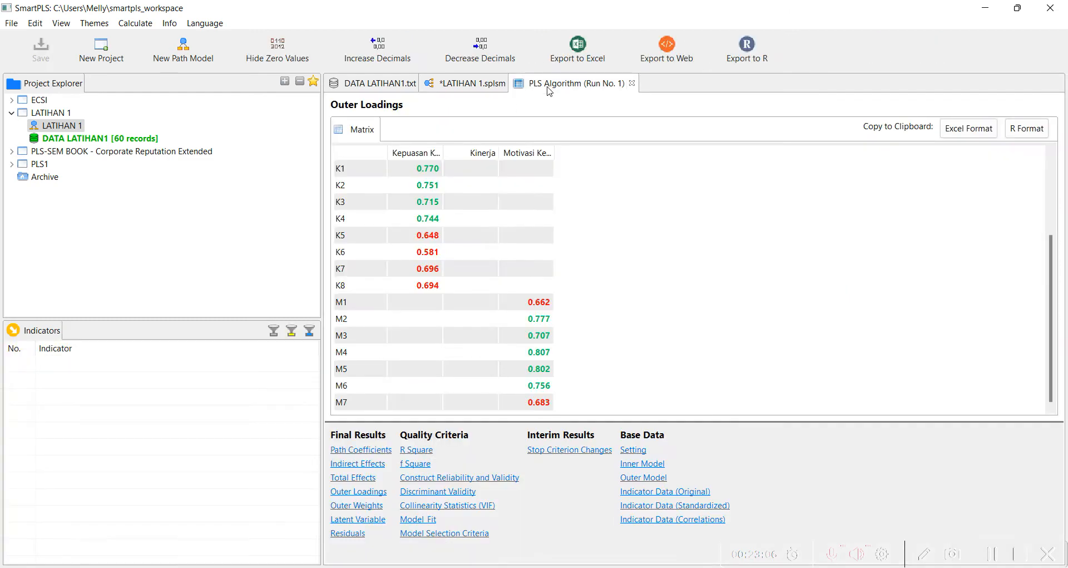
Step: Delete indicators K5, K6, K7 and K8 from construct K in the LATIHAN 1 path model
{"action": "left_click", "coordinate": [462, 82]}
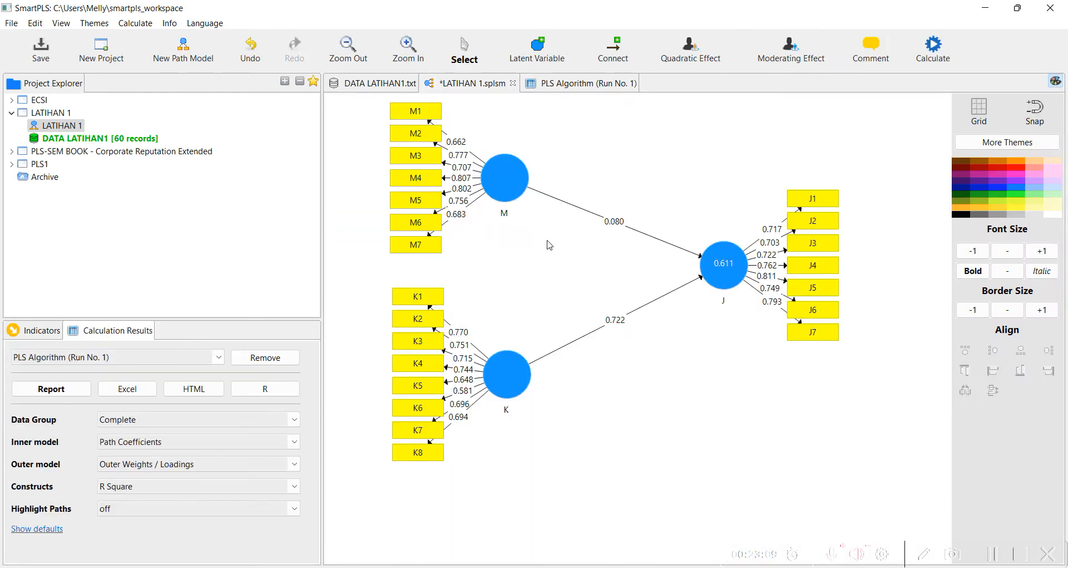
{"action": "left_click", "coordinate": [422, 394]}
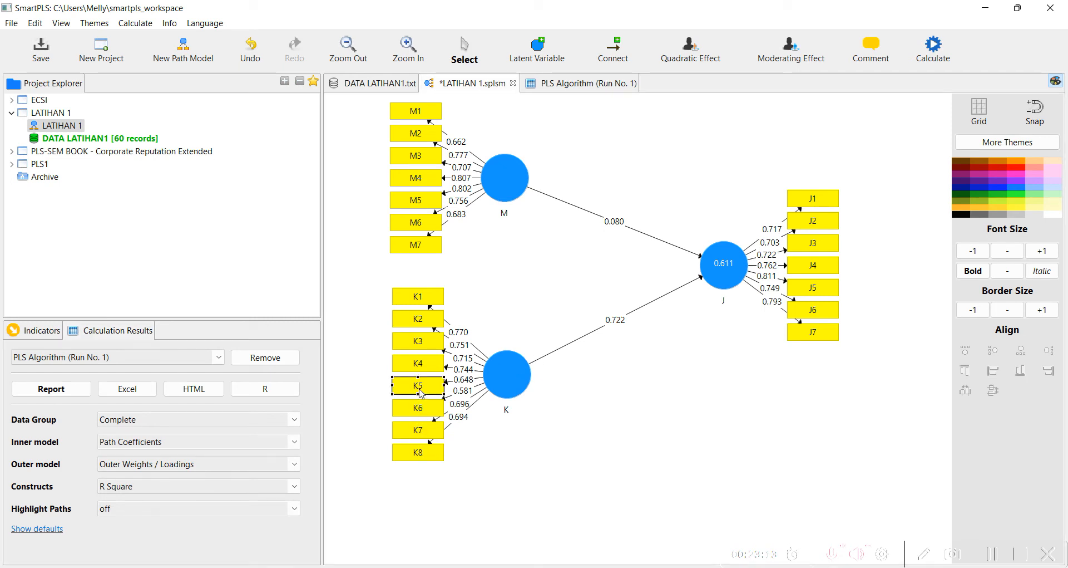
{"action": "right_click", "coordinate": [421, 394]}
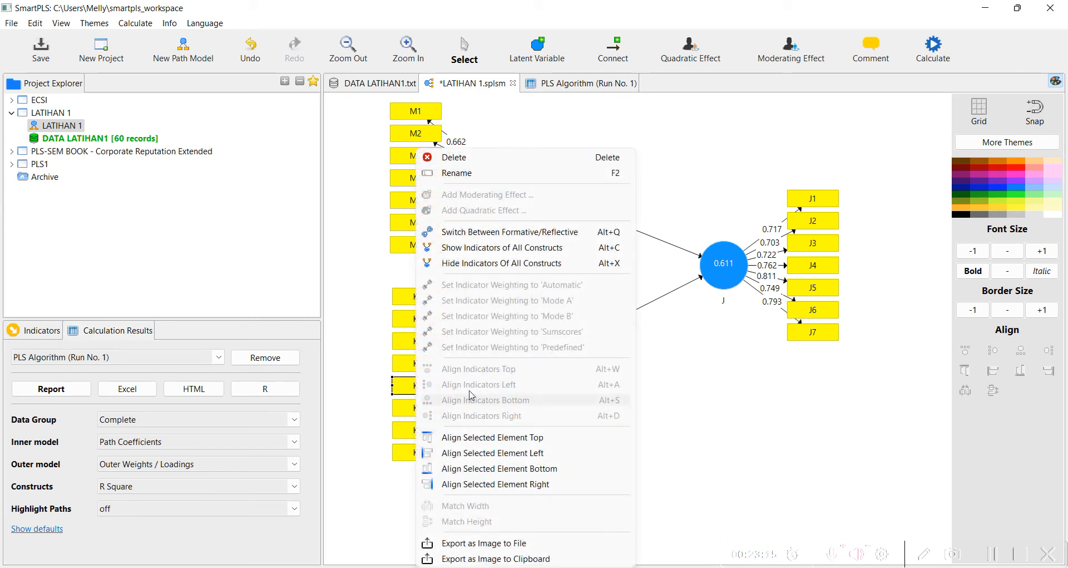
{"action": "left_click", "coordinate": [549, 158]}
{"action": "right_click", "coordinate": [434, 409]}
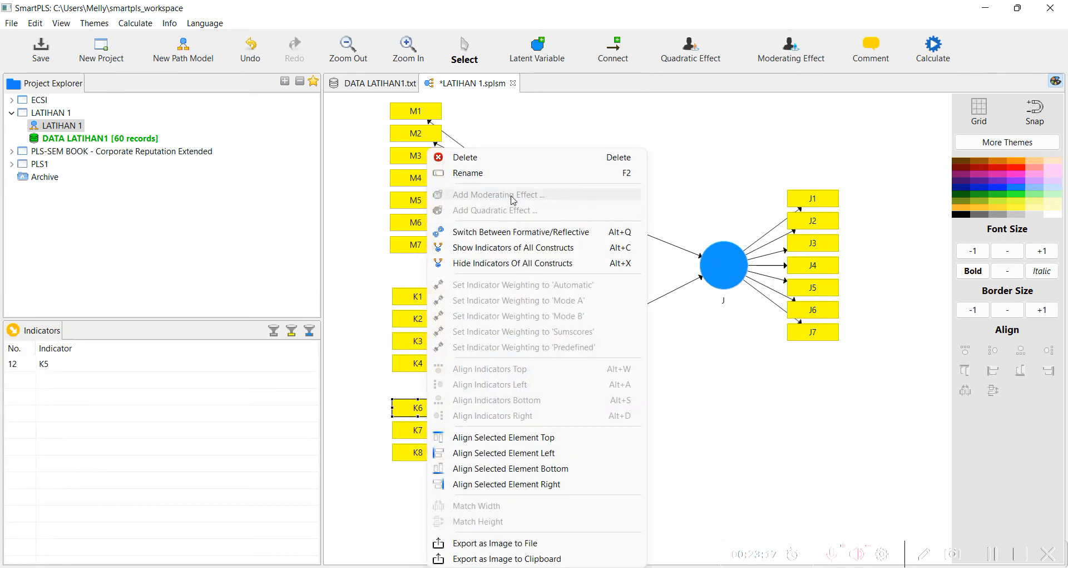
{"action": "left_click", "coordinate": [517, 158]}
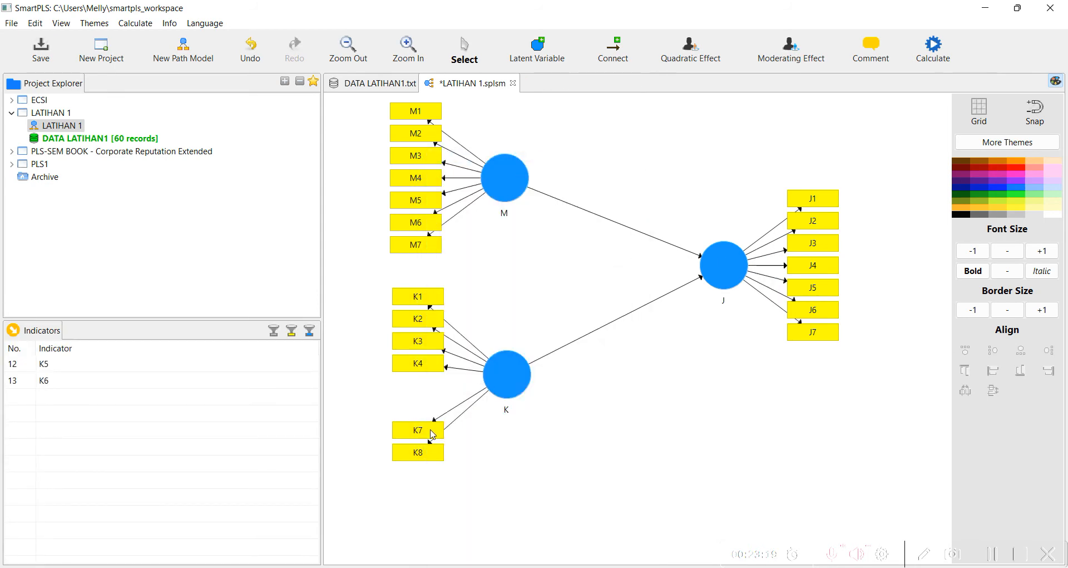
{"action": "right_click", "coordinate": [424, 434]}
{"action": "left_click", "coordinate": [530, 20]}
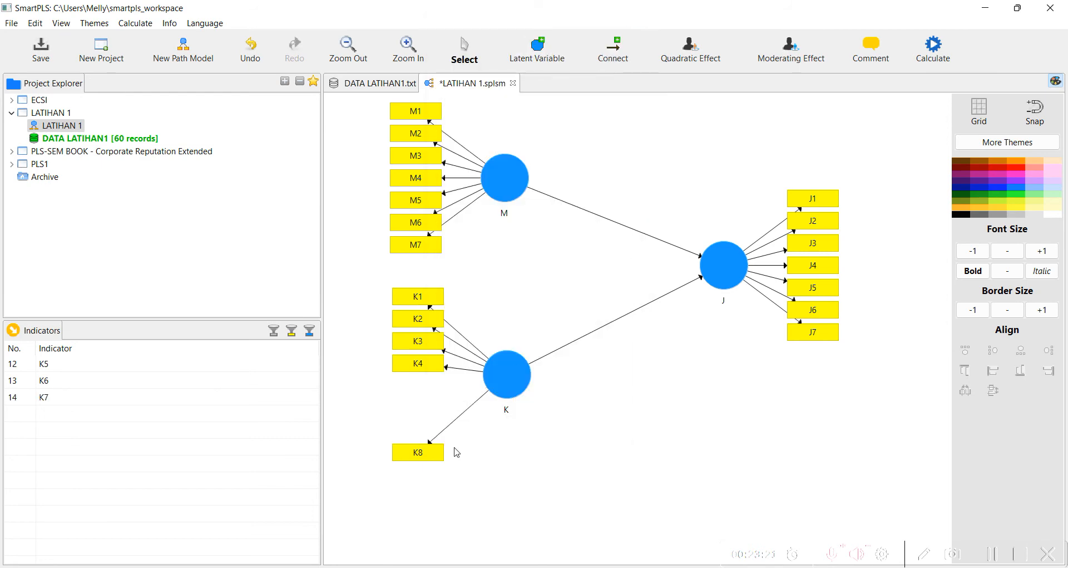
{"action": "right_click", "coordinate": [437, 454]}
{"action": "left_click", "coordinate": [536, 42]}
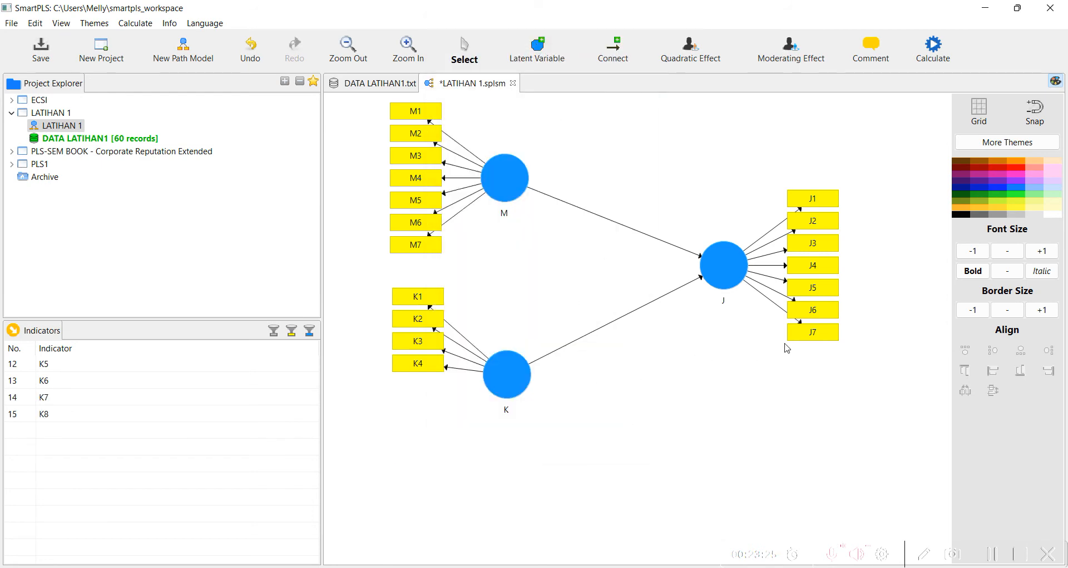
Step: Delete indicators M1 and M7 from construct M in the path model
{"action": "right_click", "coordinate": [424, 117]}
{"action": "left_click", "coordinate": [448, 119]}
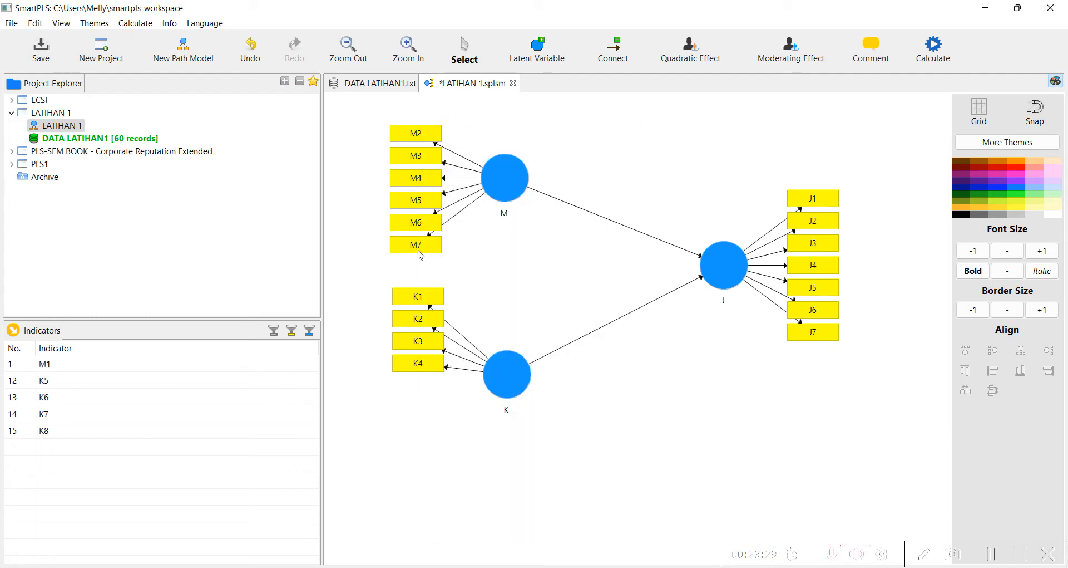
{"action": "right_click", "coordinate": [419, 251]}
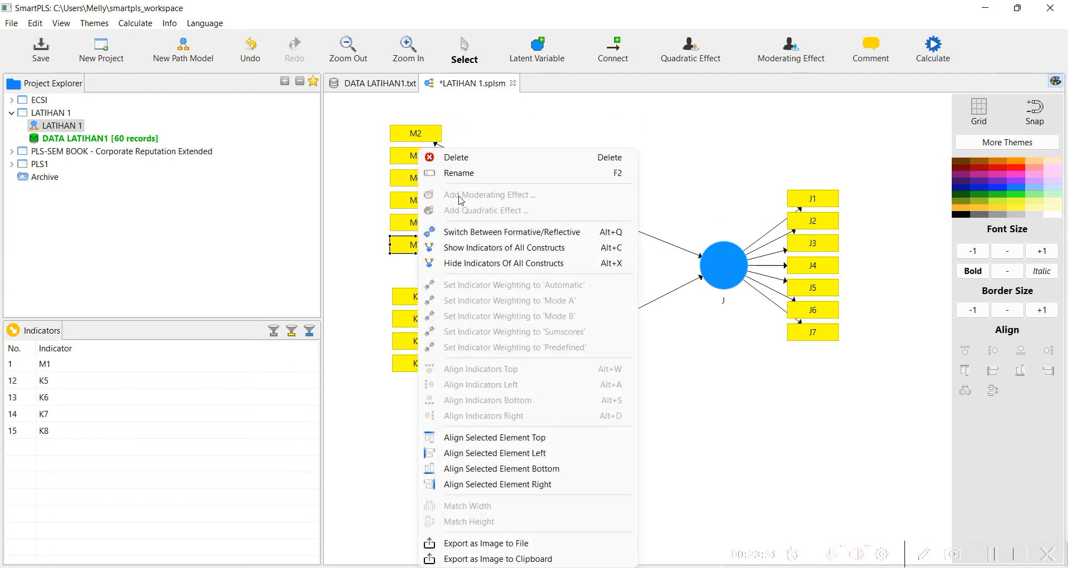
{"action": "left_click", "coordinate": [490, 160]}
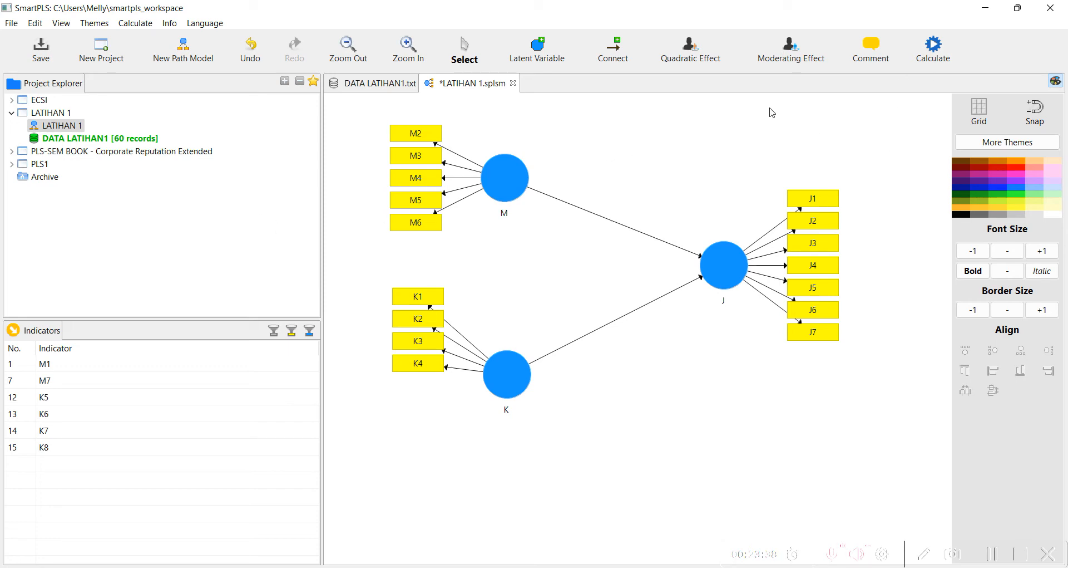
Step: Rerun the PLS Algorithm on the reduced model with Path weighting, 300 maximum iterations and stop criterion 7, opening the full report
{"action": "left_click", "coordinate": [929, 59]}
{"action": "left_click", "coordinate": [928, 66]}
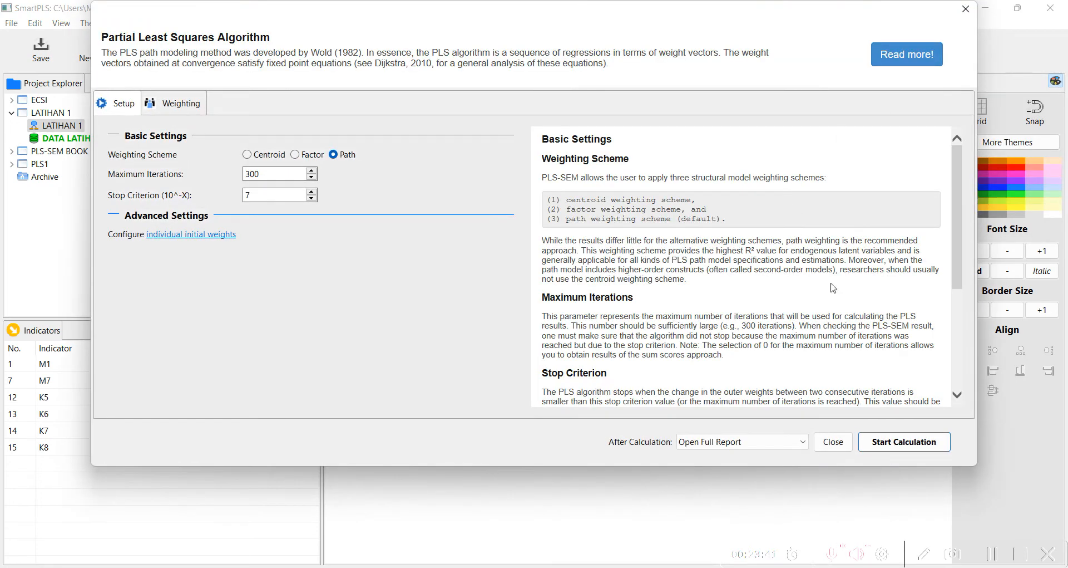
{"action": "left_click", "coordinate": [936, 443]}
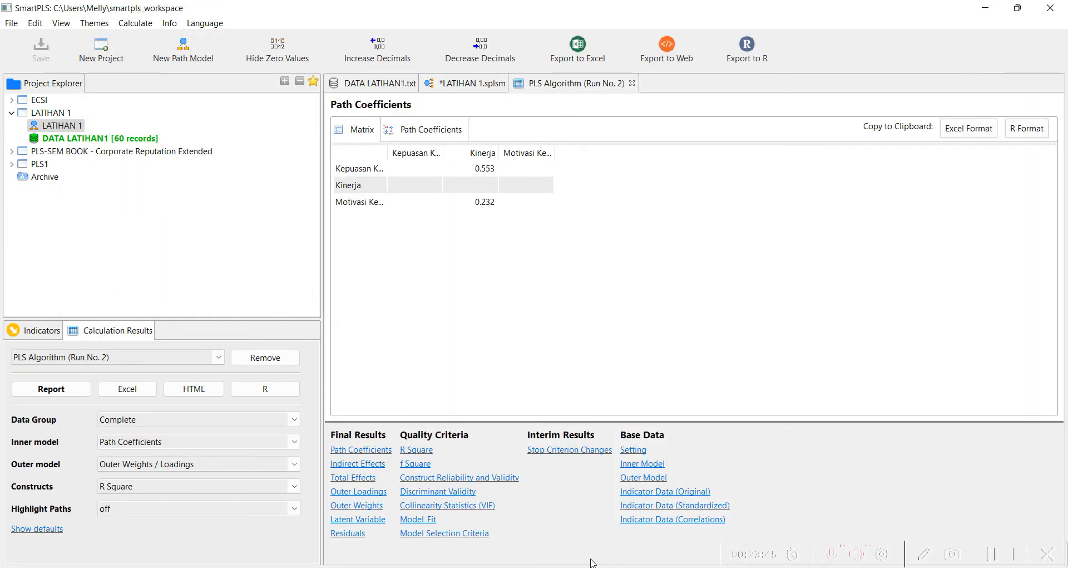
Step: Examine the outer loadings of the remaining indicators and review the convergent validity criteria in the PLS.pptx presentation in WPS Office
{"action": "left_click", "coordinate": [379, 493]}
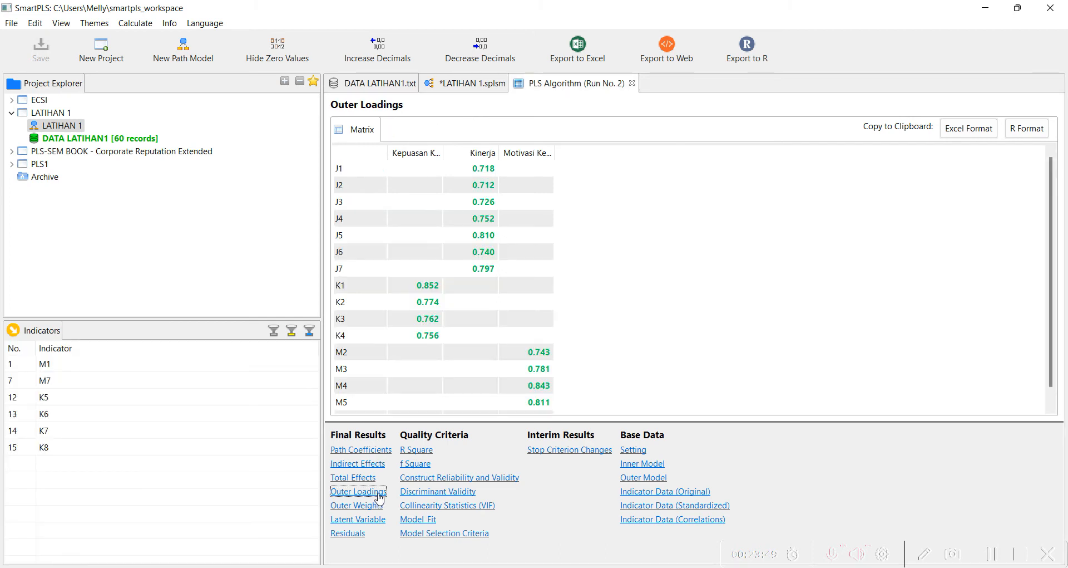
{"action": "scroll", "coordinate": [818, 278], "scroll_direction": "down", "scroll_amount": 1}
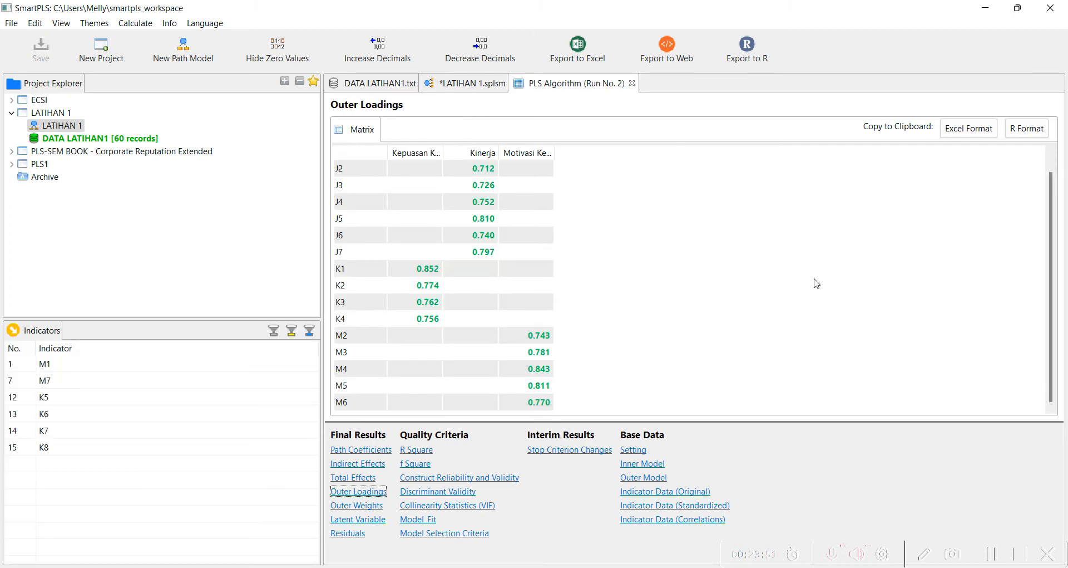
{"action": "scroll", "coordinate": [805, 287], "scroll_direction": "up", "scroll_amount": 1}
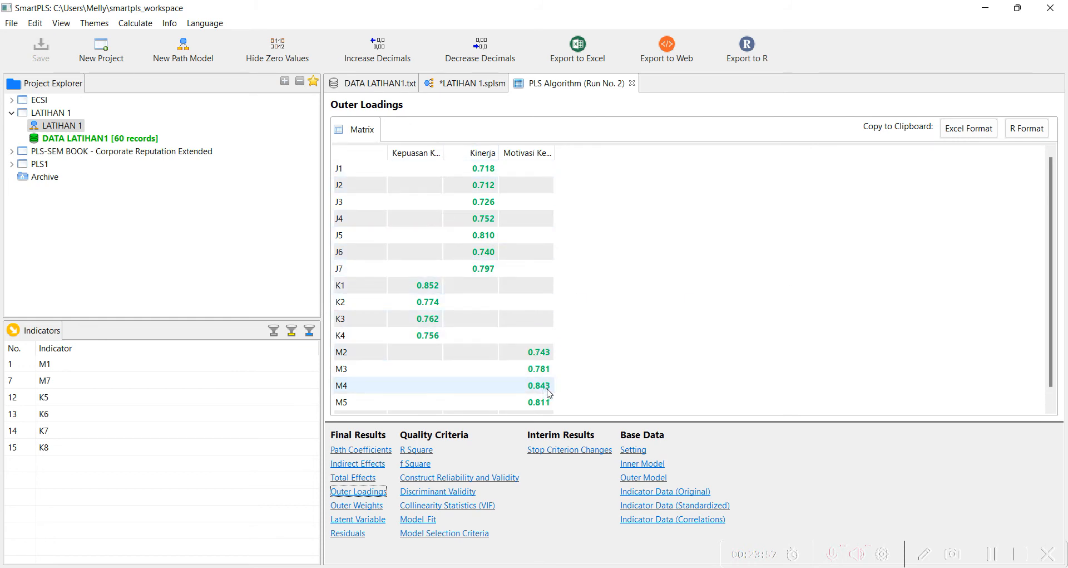
{"action": "left_click", "coordinate": [505, 567]}
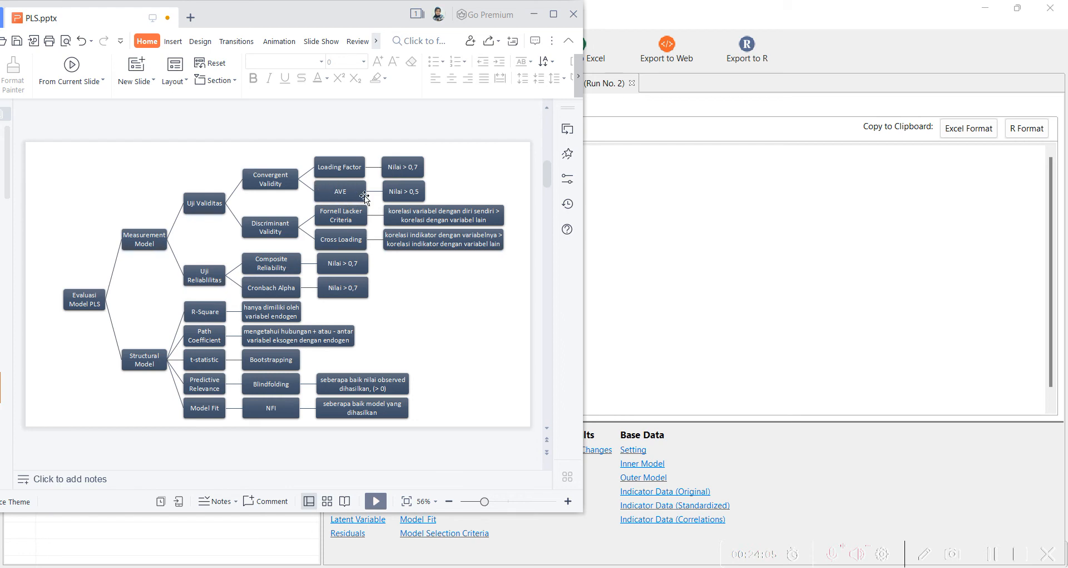
{"action": "left_click", "coordinate": [694, 218]}
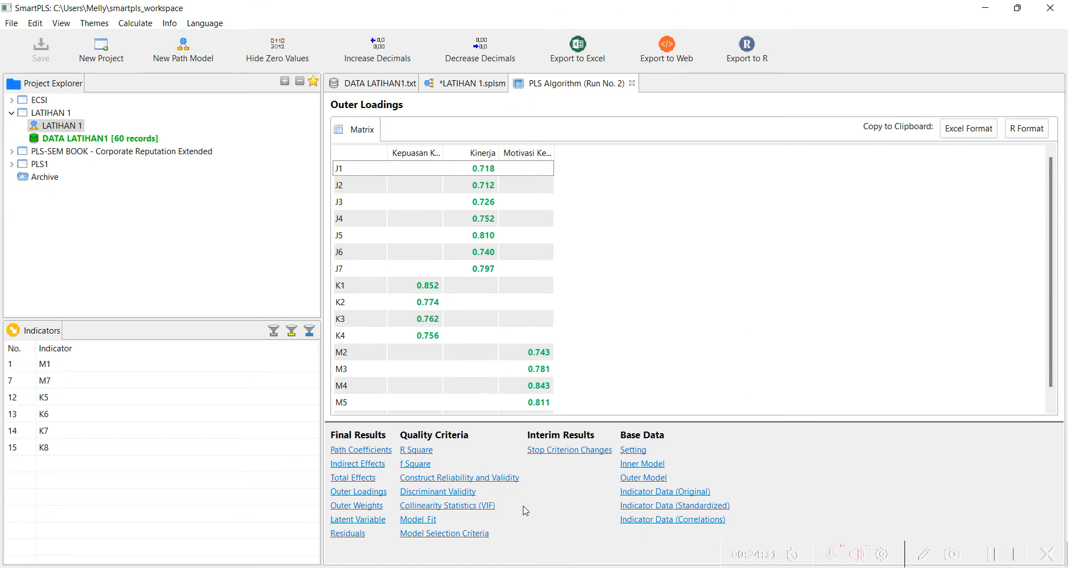
Step: Examine the Construct Reliability and Validity matrix, widening its columns to show the full Cronbach's Alpha, Composite Reliability, AVE and construct names
{"action": "left_click", "coordinate": [469, 493]}
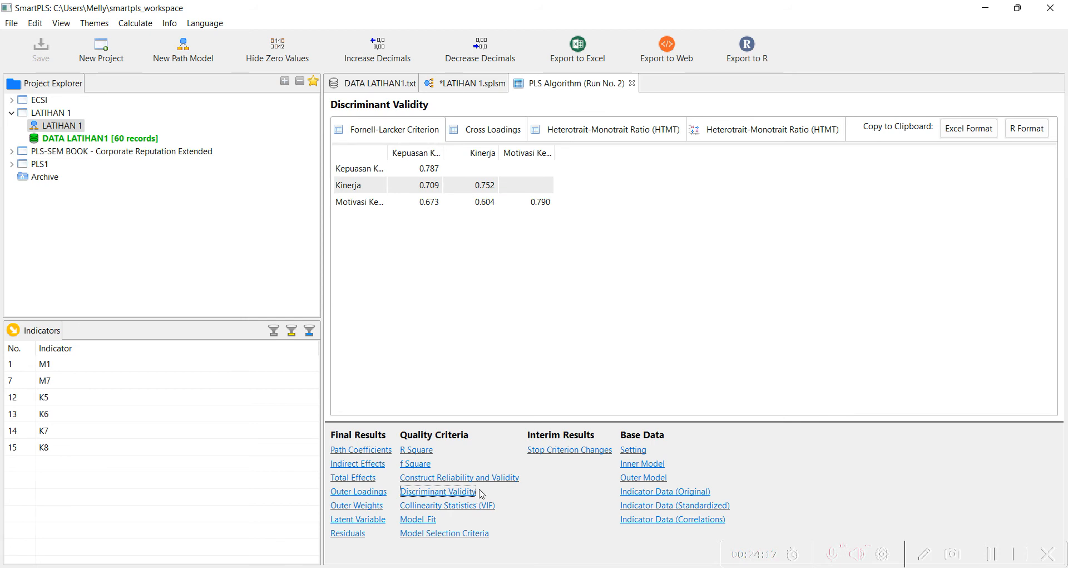
{"action": "left_click", "coordinate": [489, 479]}
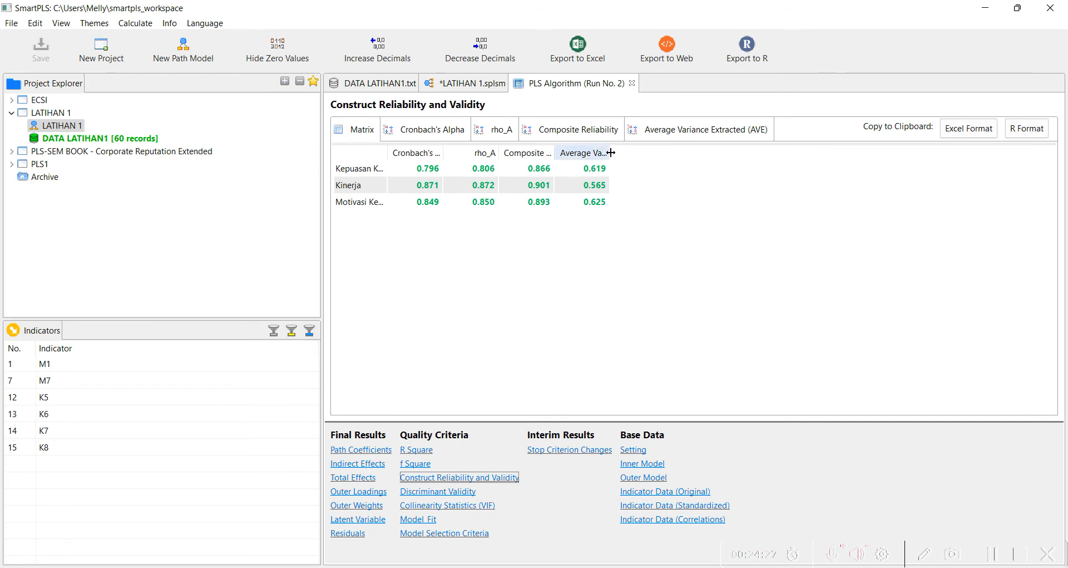
{"action": "left_click_drag", "start_coordinate": [610, 153], "coordinate": [718, 158]}
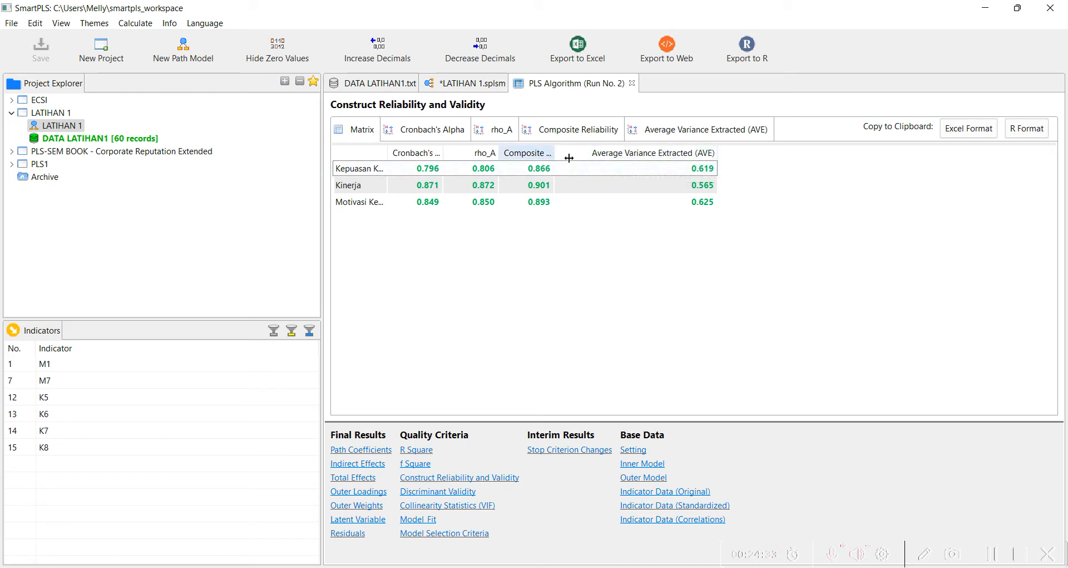
{"action": "left_click_drag", "start_coordinate": [554, 156], "coordinate": [611, 154]}
{"action": "left_click_drag", "start_coordinate": [443, 153], "coordinate": [498, 154]}
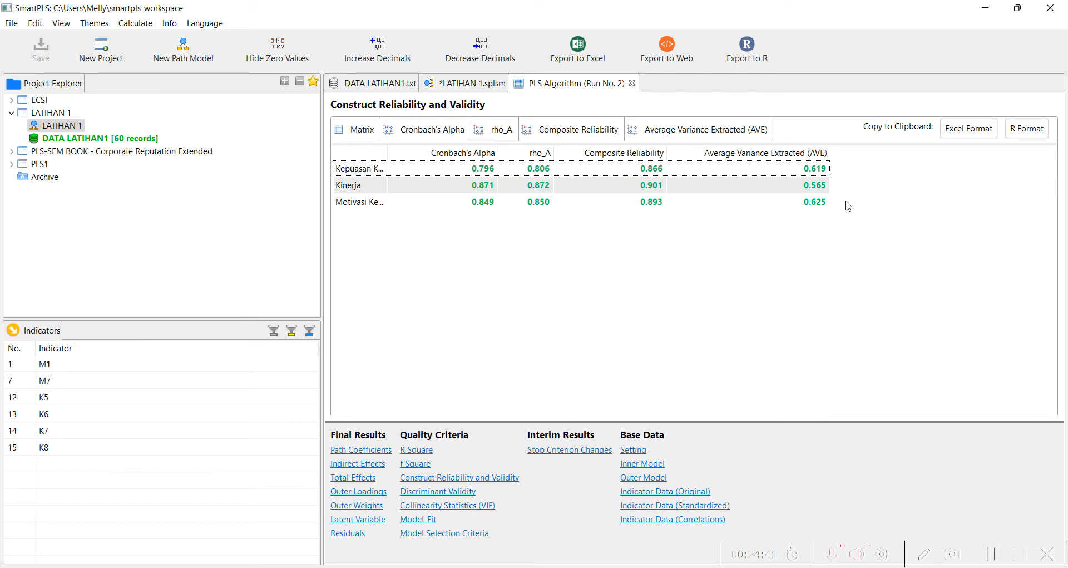
{"action": "left_click_drag", "start_coordinate": [387, 154], "coordinate": [433, 157]}
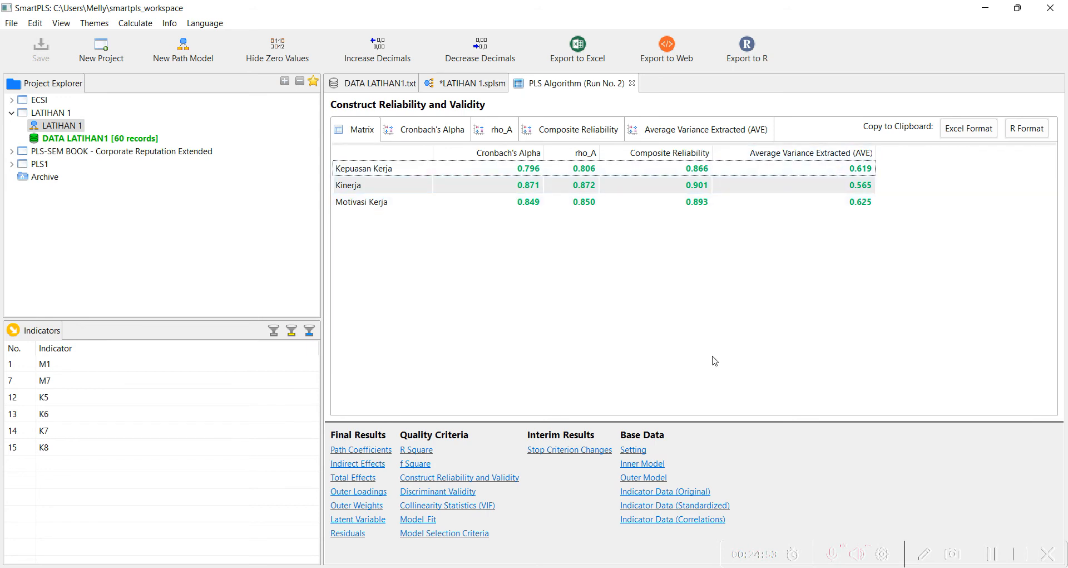
Step: Examine the Fornell-Larcker Criterion table with widened construct columns and compare it with the discriminant validity criteria in PLS.pptx
{"action": "key", "text": "alt+Tab"}
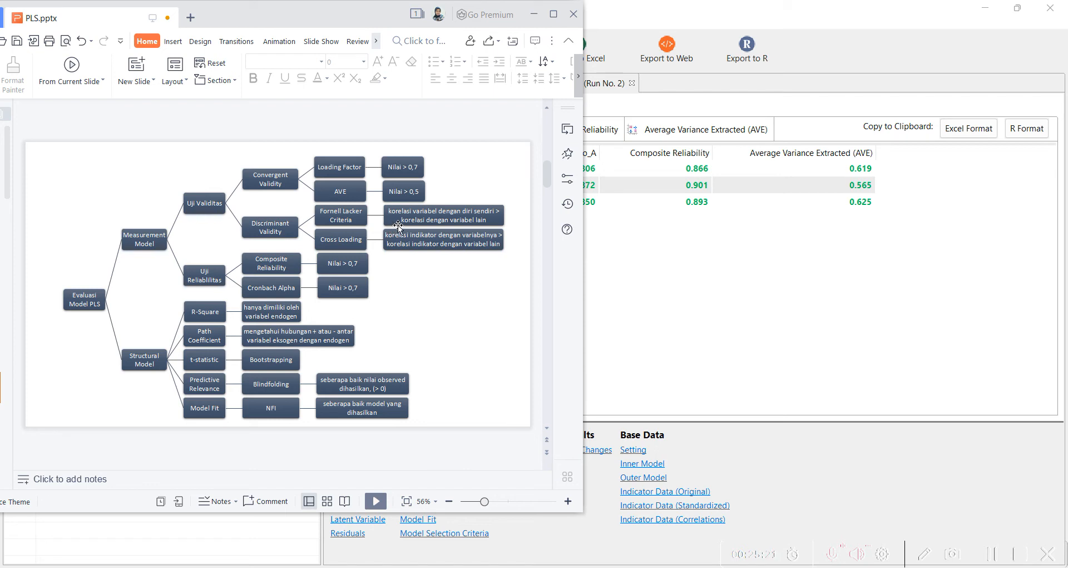
{"action": "left_click", "coordinate": [675, 263]}
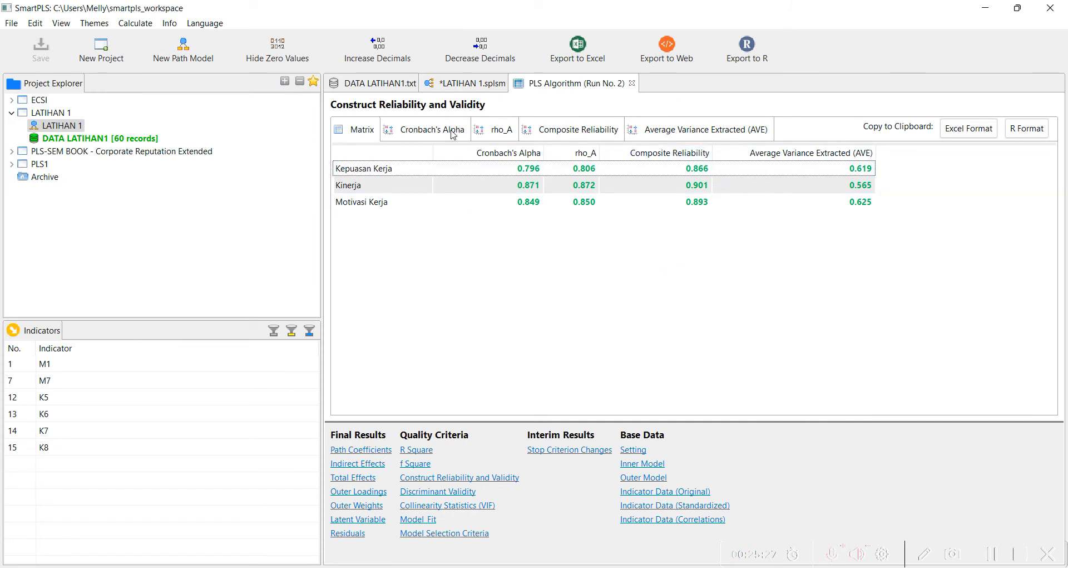
{"action": "left_click", "coordinate": [438, 495]}
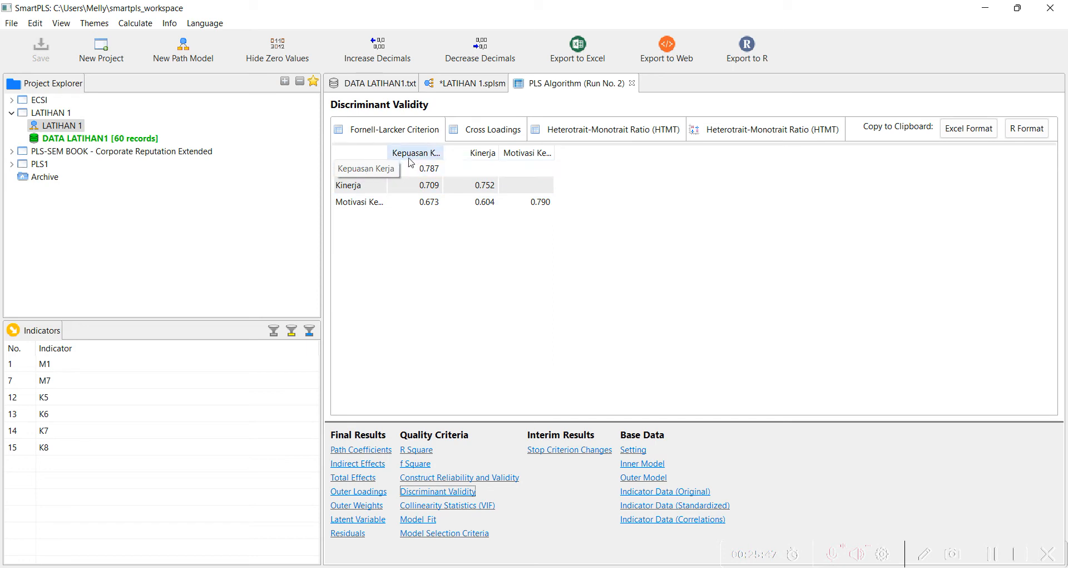
{"action": "left_click_drag", "start_coordinate": [443, 153], "coordinate": [684, 152]}
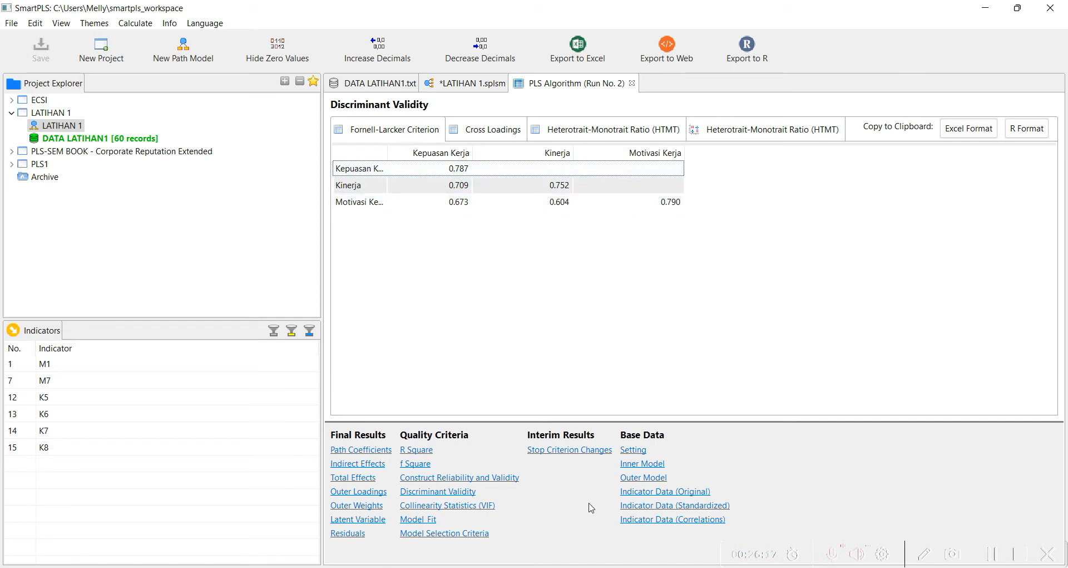
{"action": "key", "text": "alt+Tab"}
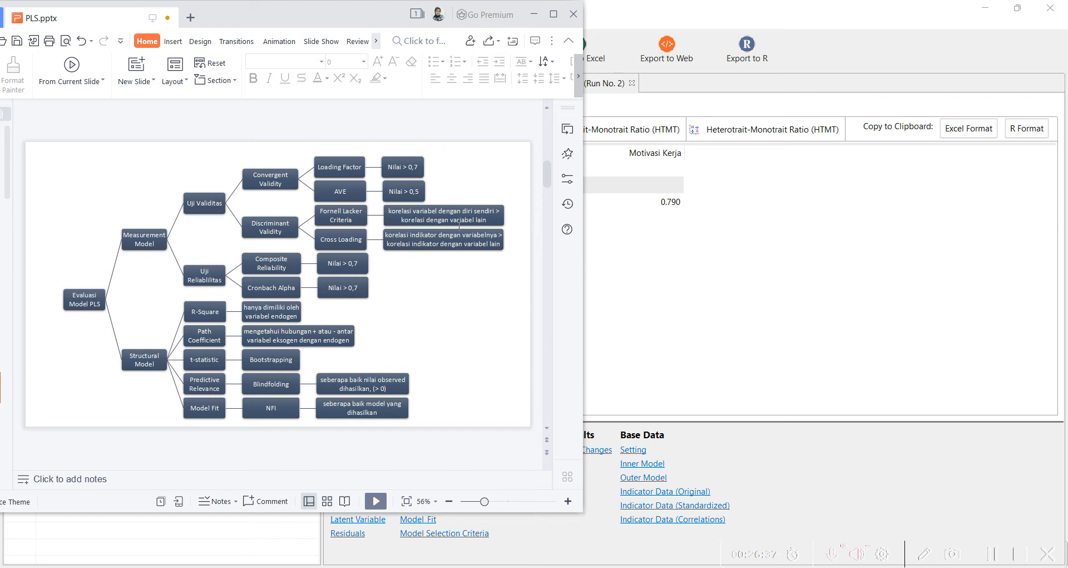
{"action": "left_click", "coordinate": [746, 270]}
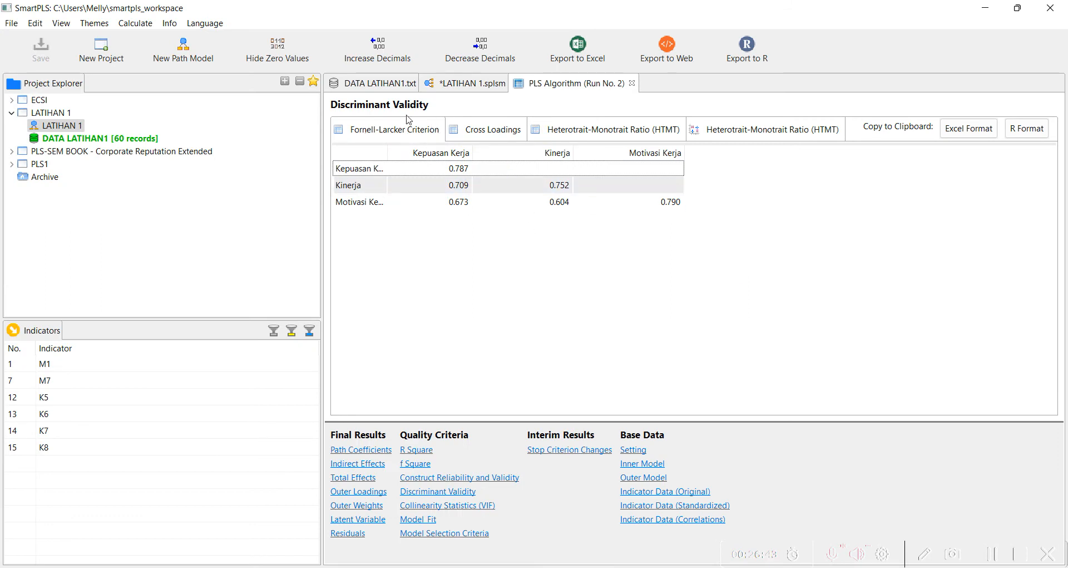
Step: Examine the Cross Loadings sorted by Kinerja and by indicator name with widened columns, and return to the evaluation criteria in PLS.pptx
{"action": "left_click", "coordinate": [484, 131]}
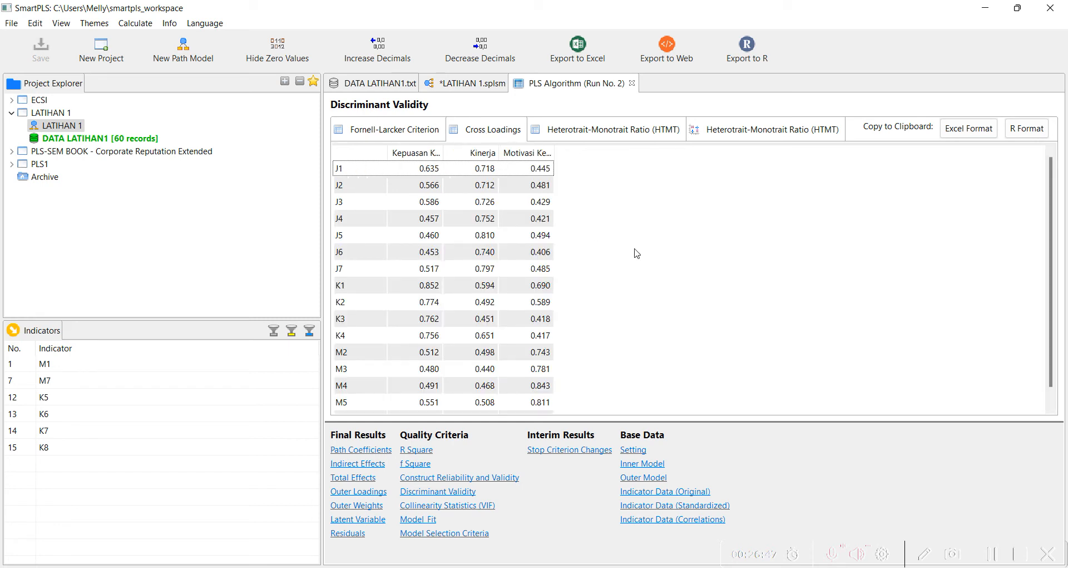
{"action": "left_click", "coordinate": [451, 156]}
{"action": "left_click_drag", "start_coordinate": [443, 152], "coordinate": [471, 153]}
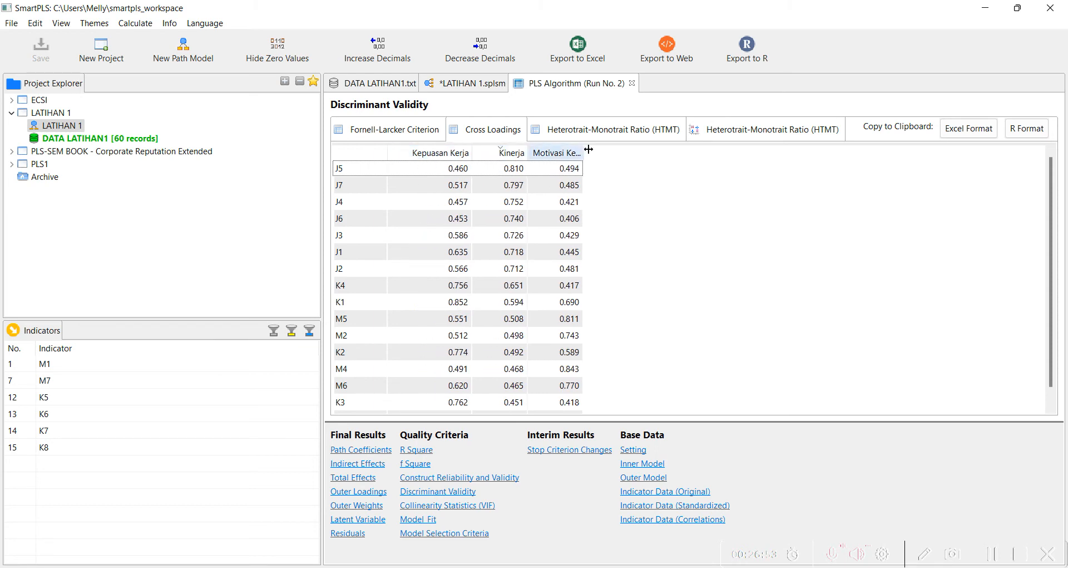
{"action": "left_click_drag", "start_coordinate": [583, 152], "coordinate": [606, 152]}
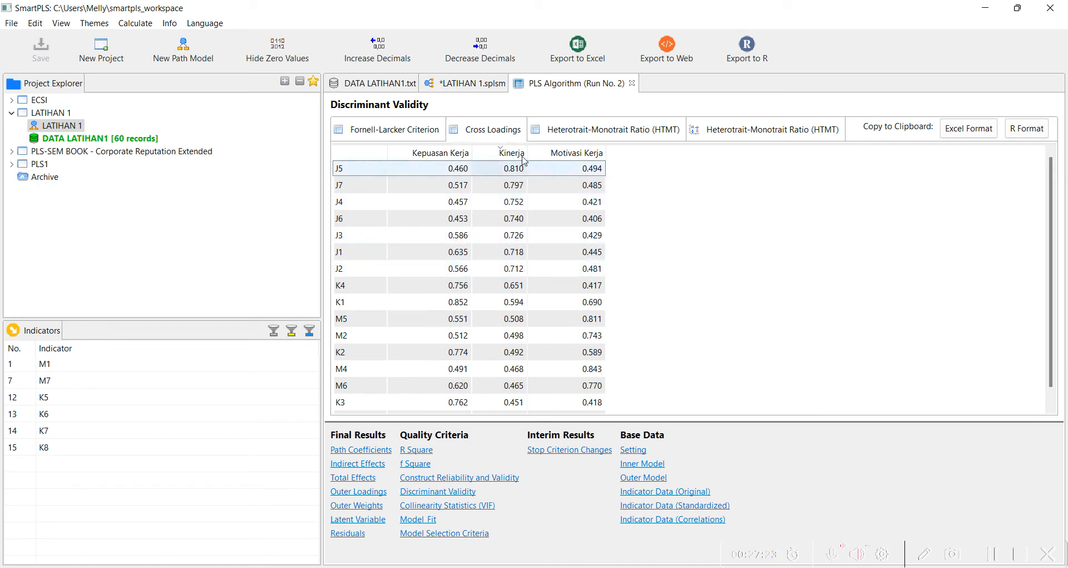
{"action": "scroll", "coordinate": [513, 294], "scroll_direction": "down", "scroll_amount": 1}
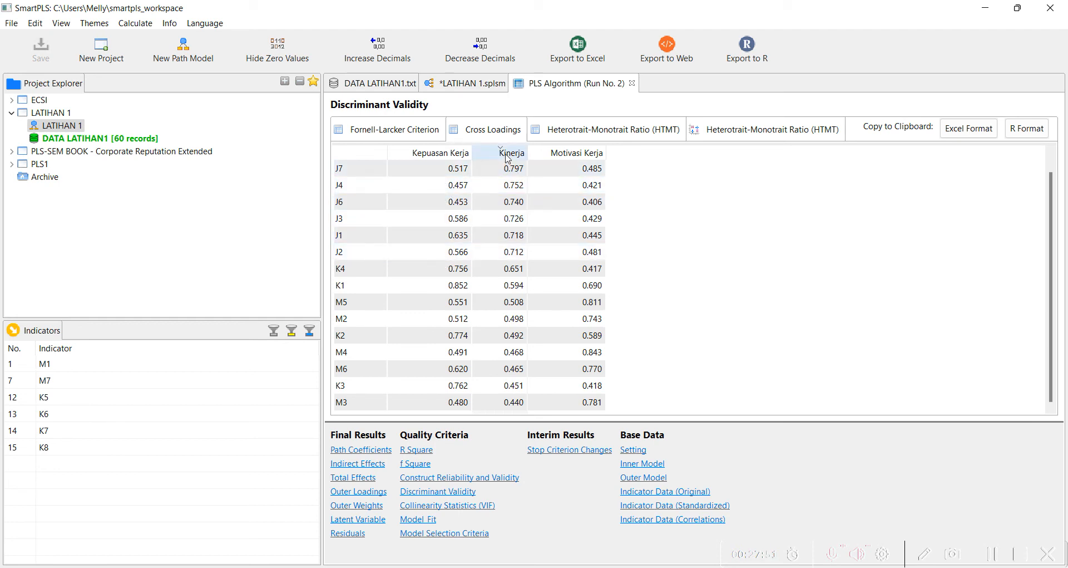
{"action": "left_click", "coordinate": [360, 155]}
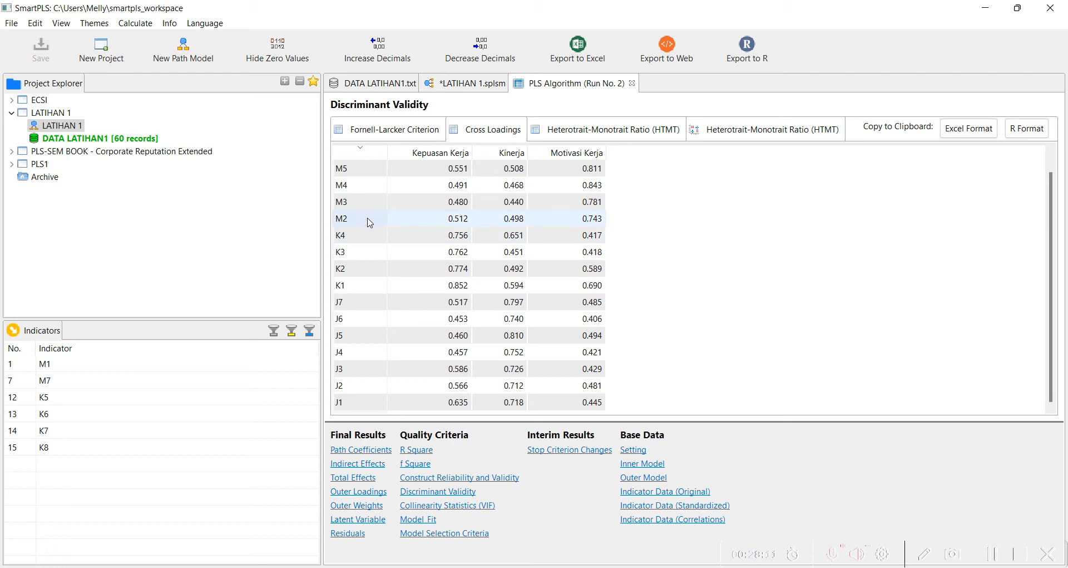
{"action": "scroll", "coordinate": [370, 222], "scroll_direction": "up", "scroll_amount": 1}
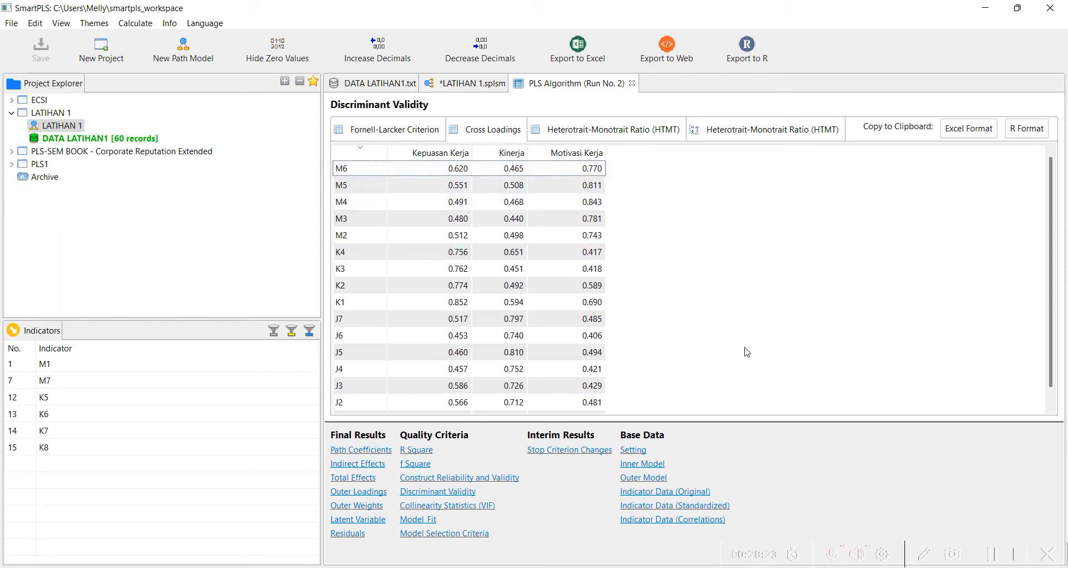
{"action": "key", "text": "alt+Tab"}
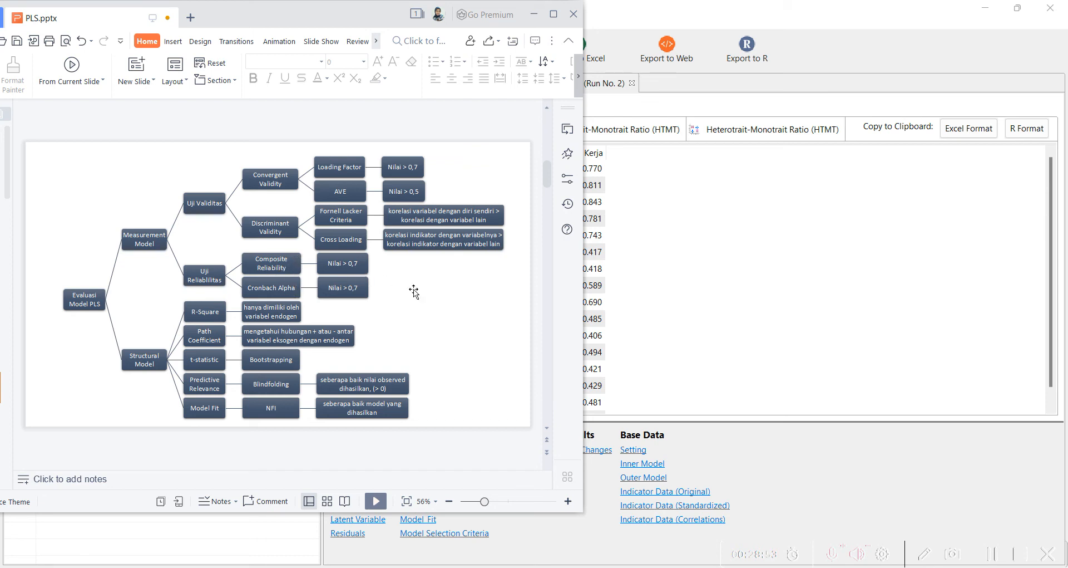
Step: Examine the Construct Reliability and Validity matrix in SmartPLS with widened columns and consult the reliability criteria in PLS.pptx
{"action": "left_click", "coordinate": [761, 451]}
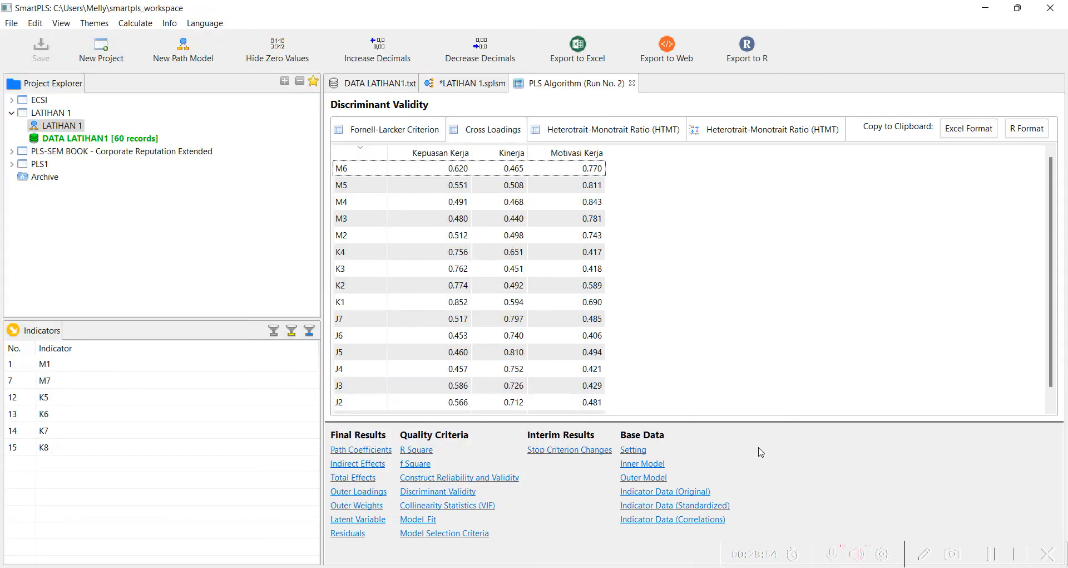
{"action": "left_click", "coordinate": [467, 481]}
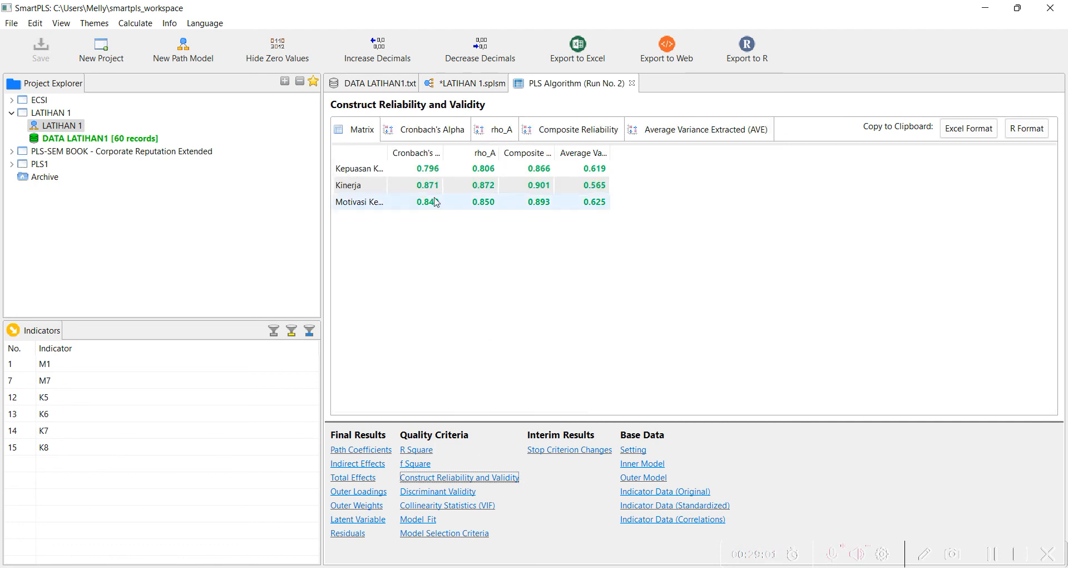
{"action": "left_click_drag", "start_coordinate": [444, 152], "coordinate": [499, 153]}
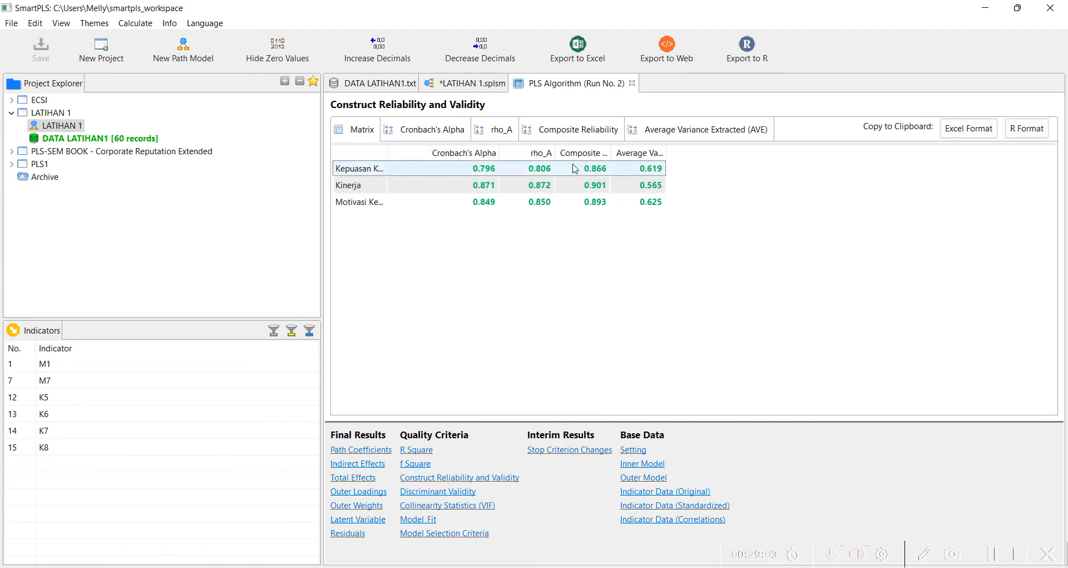
{"action": "left_click_drag", "start_coordinate": [611, 152], "coordinate": [806, 153]}
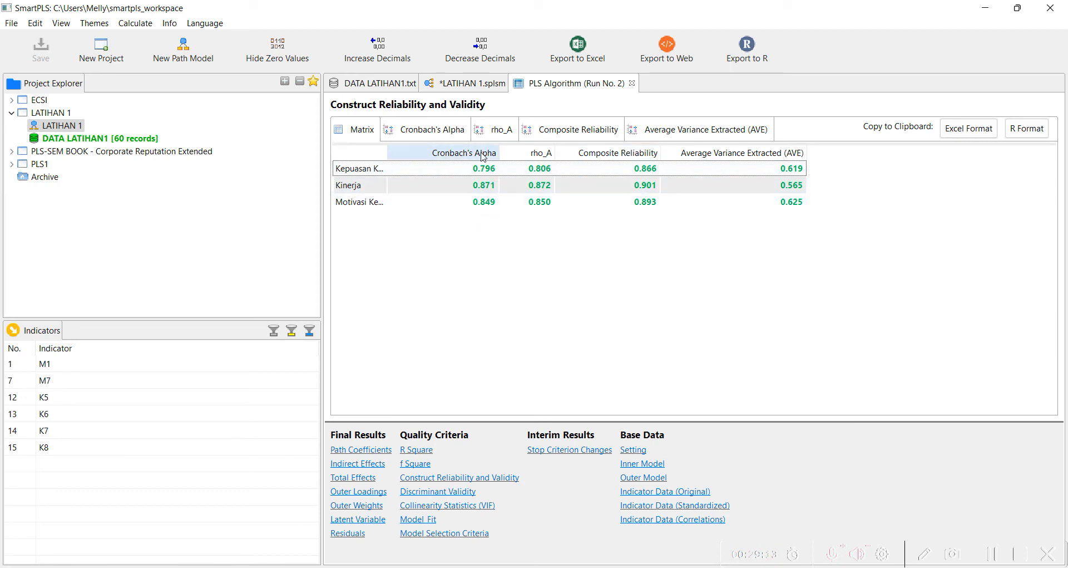
{"action": "left_click_drag", "start_coordinate": [388, 152], "coordinate": [427, 152]}
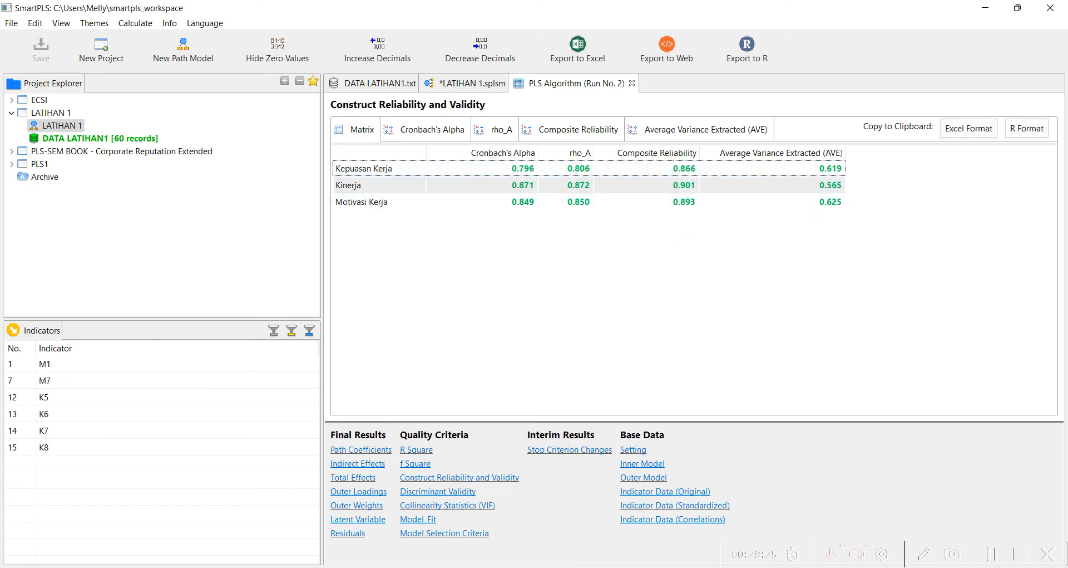
{"action": "key", "text": "alt+Tab"}
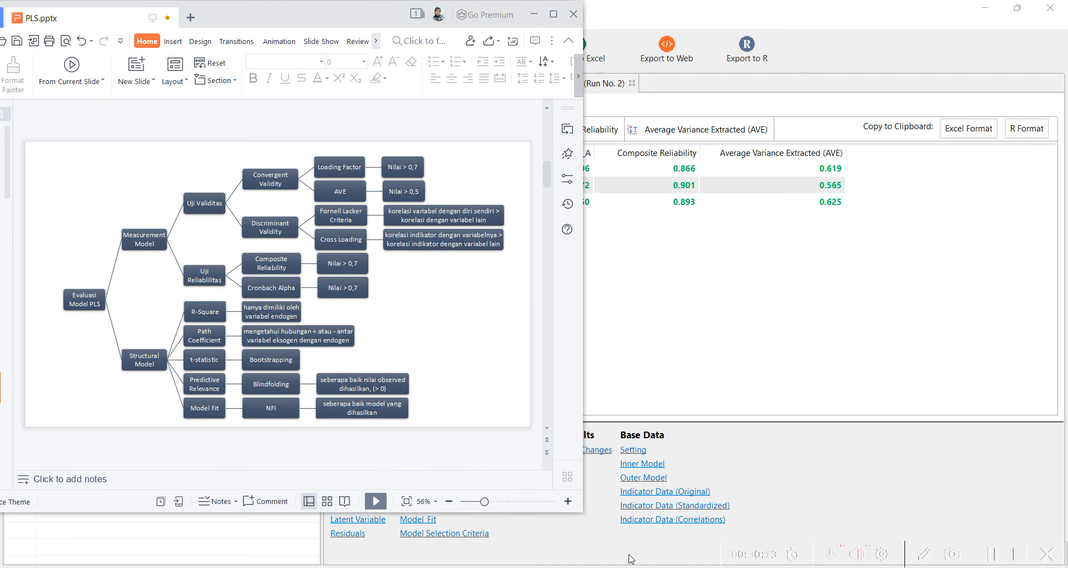
{"action": "left_click", "coordinate": [867, 307]}
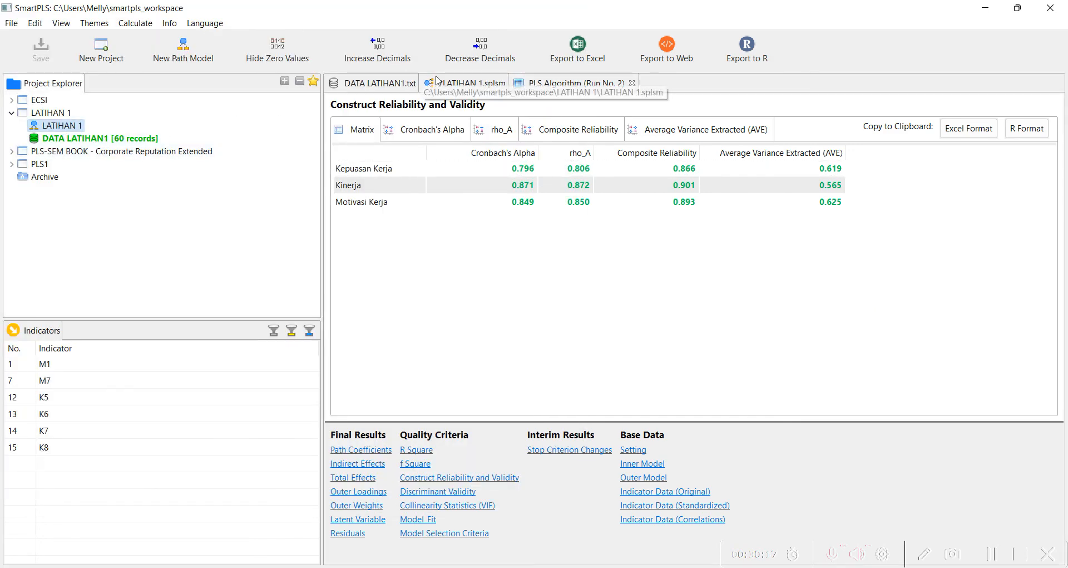
Step: Inspect the R Square of construct J in the LATIHAN 1 diagram and the R Square report, and check the R-Square criterion in PLS.pptx
{"action": "left_click", "coordinate": [438, 82]}
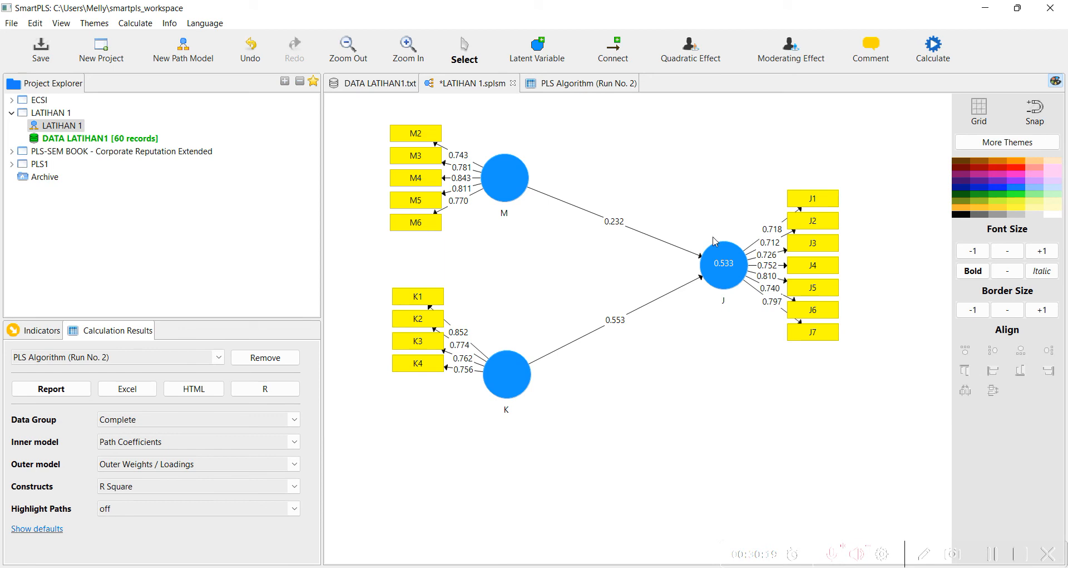
{"action": "mouse_move", "coordinate": [723, 276]}
{"action": "left_click", "coordinate": [546, 88]}
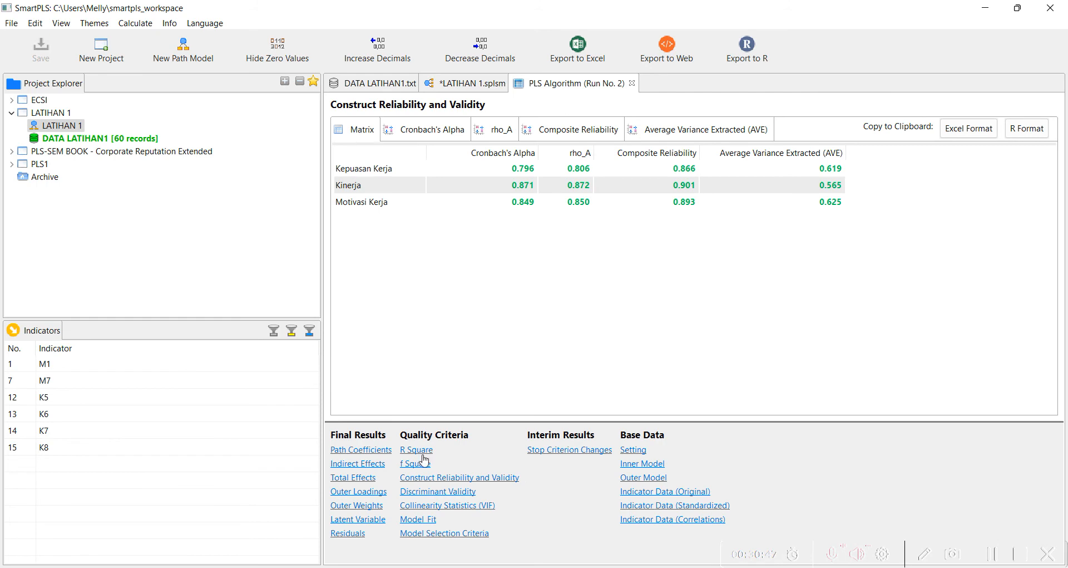
{"action": "left_click", "coordinate": [421, 450]}
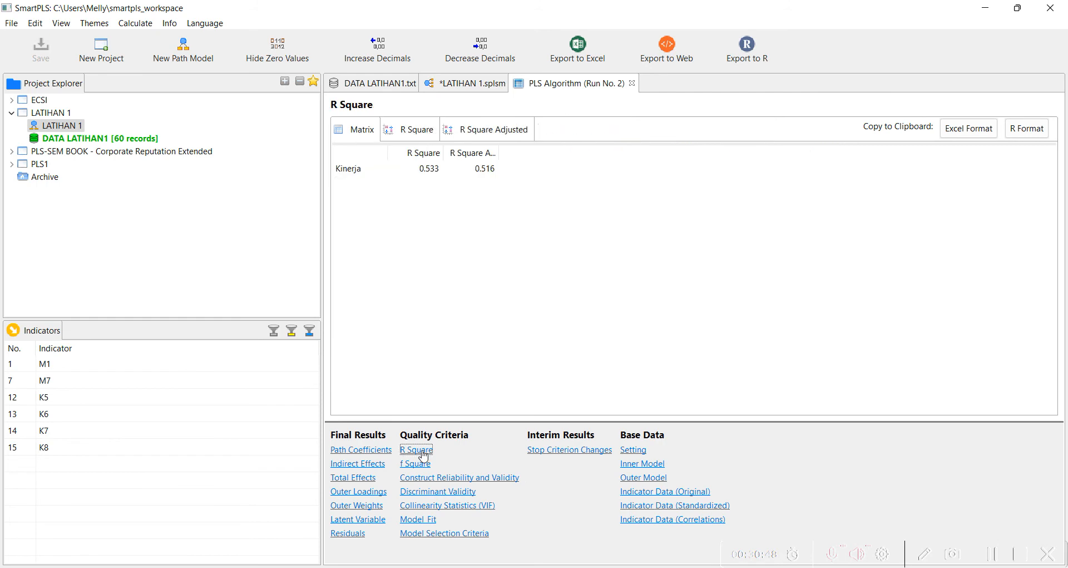
{"action": "left_click", "coordinate": [549, 567]}
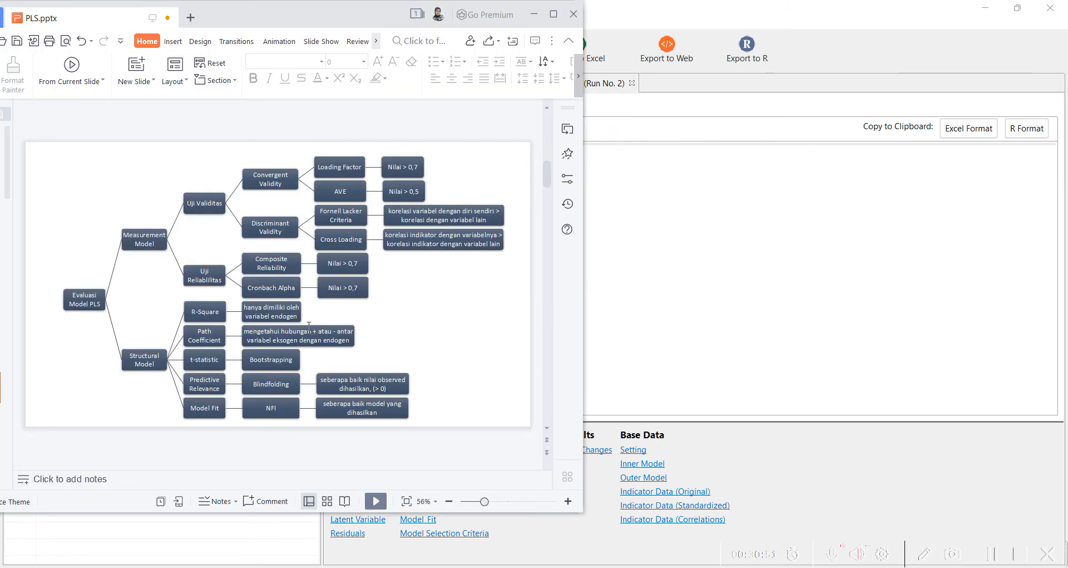
{"action": "left_click", "coordinate": [769, 285]}
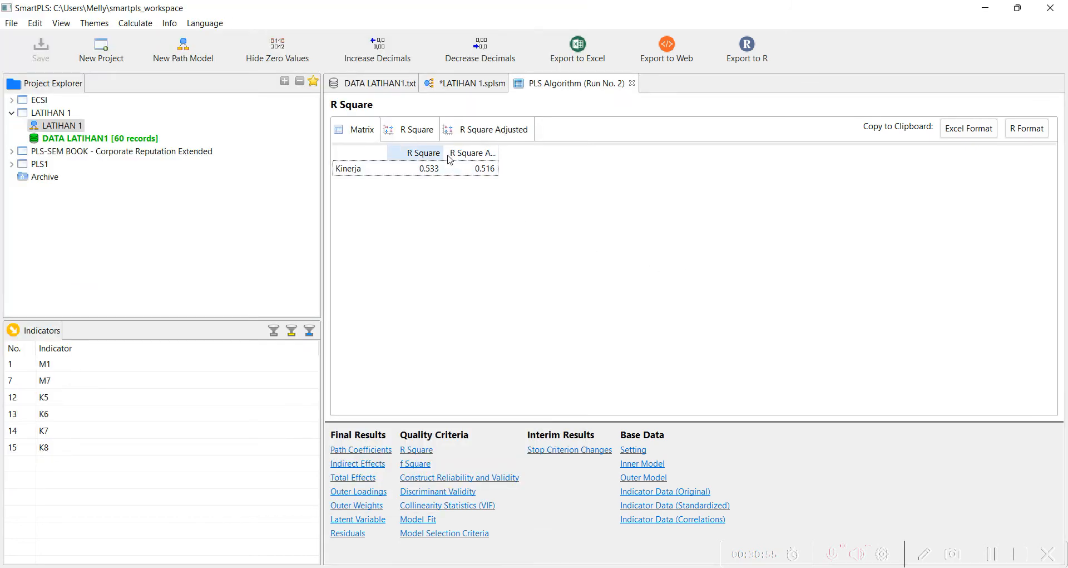
Step: Compare Kinerja's R Square table with the path model and widen the columns to show the full R Square Adjusted heading
{"action": "left_click_drag", "start_coordinate": [449, 159], "coordinate": [458, 159]}
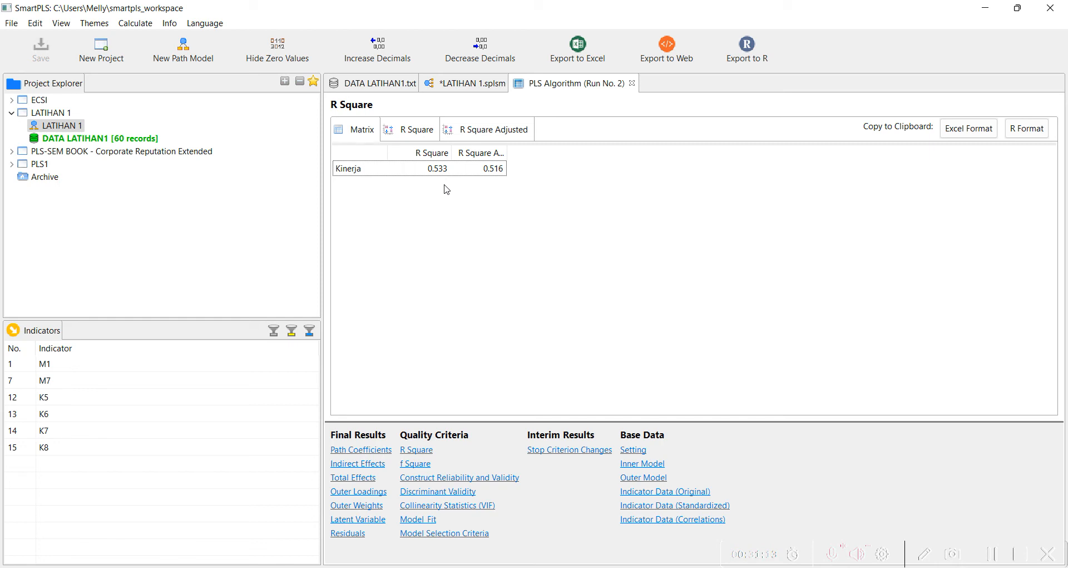
{"action": "left_click", "coordinate": [467, 83]}
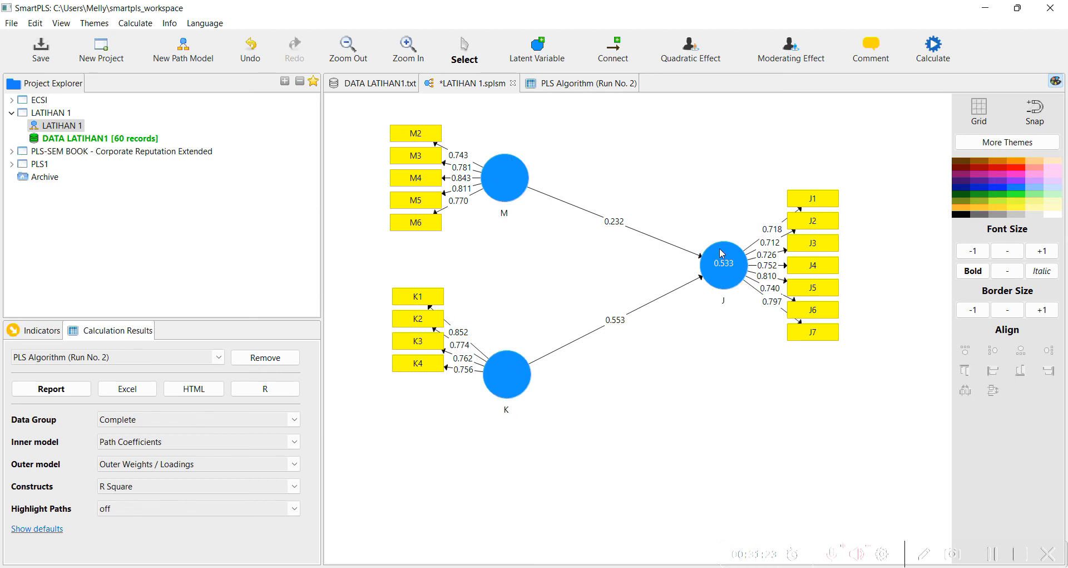
{"action": "left_click", "coordinate": [573, 83]}
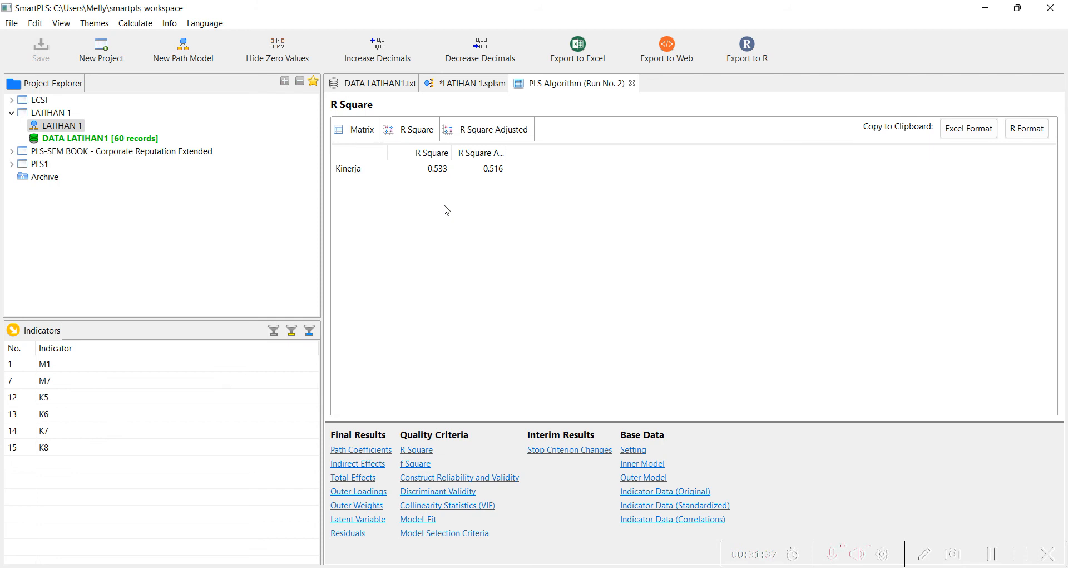
{"action": "left_click_drag", "start_coordinate": [507, 152], "coordinate": [531, 156]}
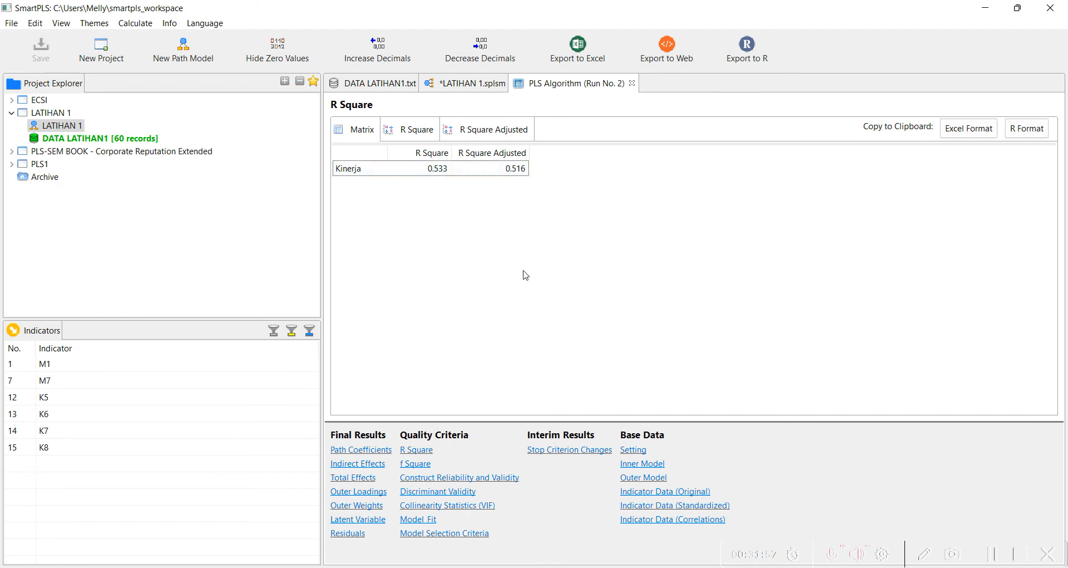
Step: Enlarge the PLS.pptx window vertically and review the structural model criteria against the R Square report in SmartPLS
{"action": "left_click", "coordinate": [985, 10]}
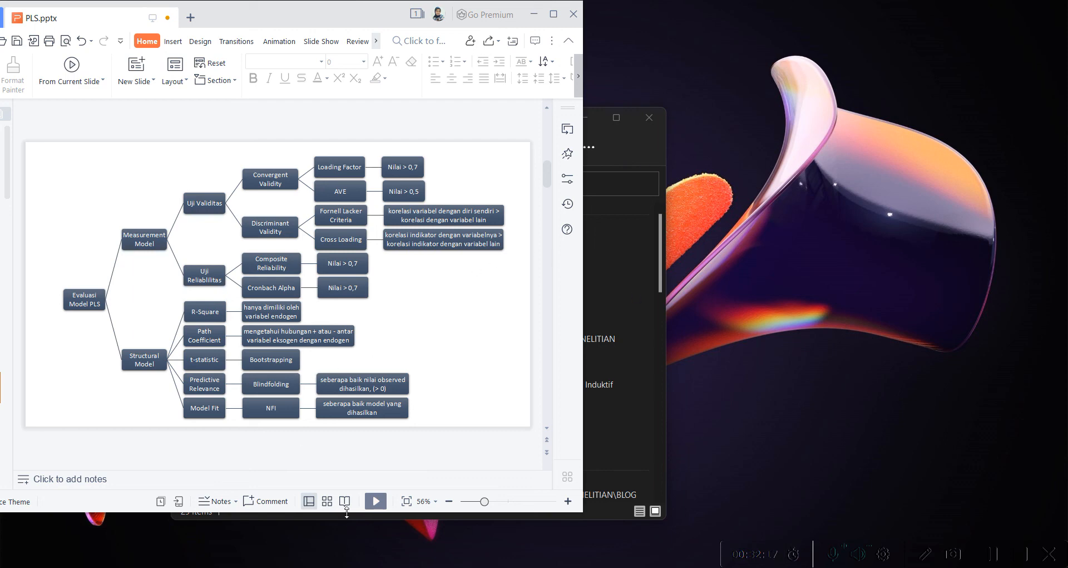
{"action": "left_click_drag", "start_coordinate": [346, 546], "coordinate": [346, 565]}
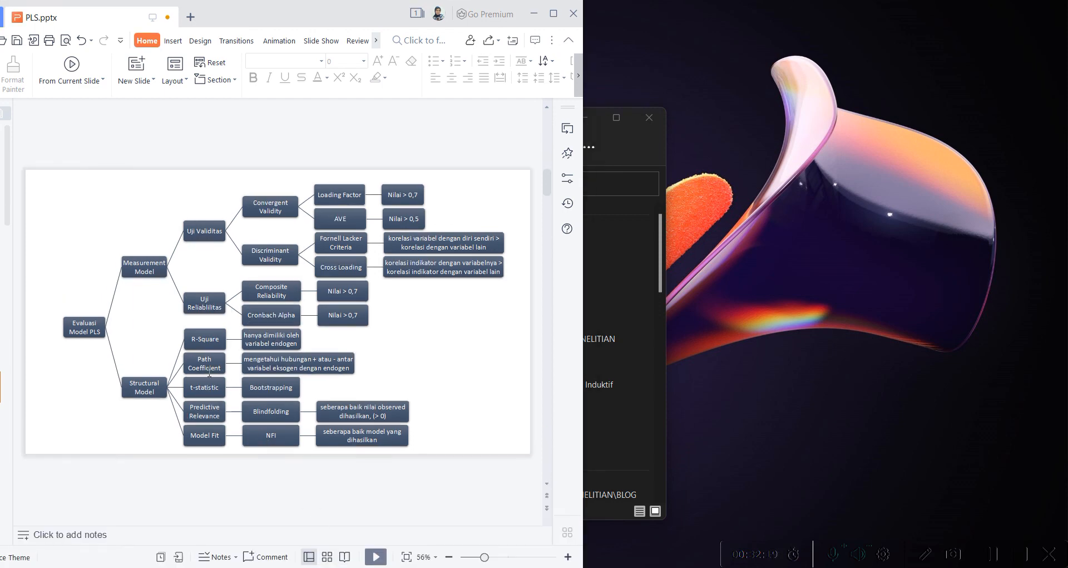
{"action": "left_click", "coordinate": [612, 567]}
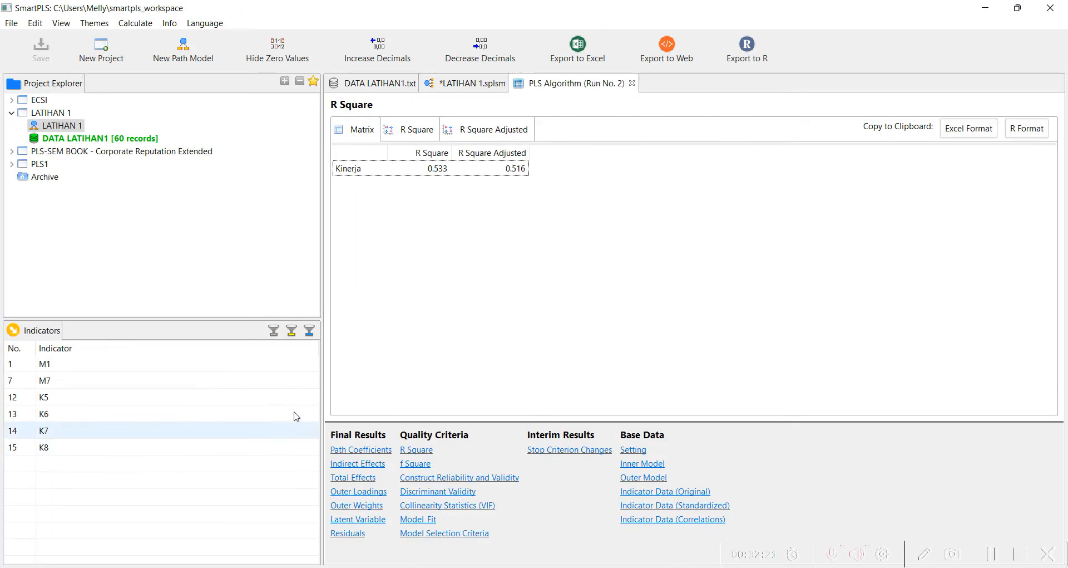
{"action": "left_click", "coordinate": [619, 567]}
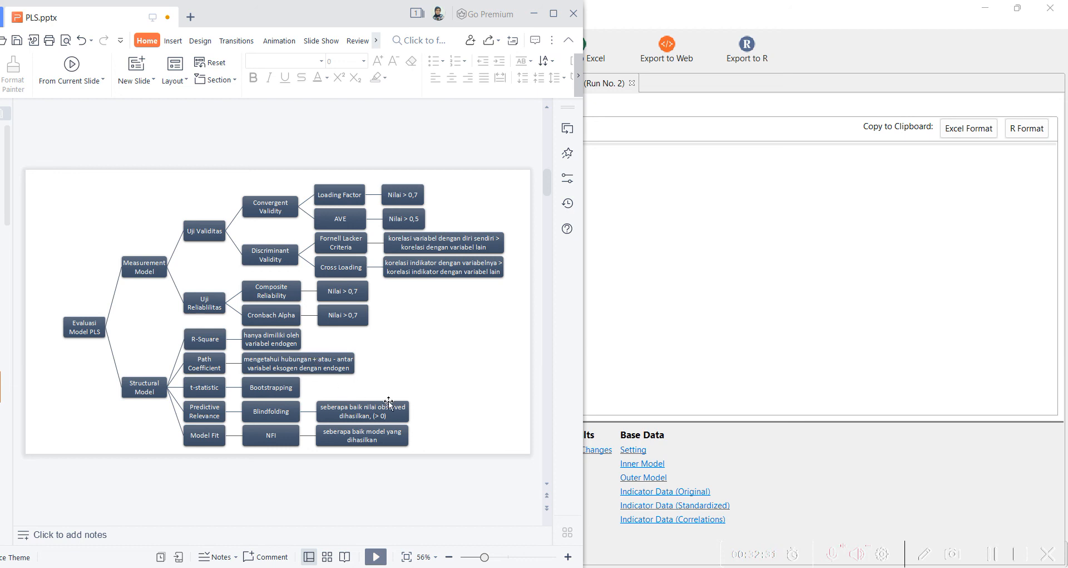
{"action": "left_click", "coordinate": [896, 372]}
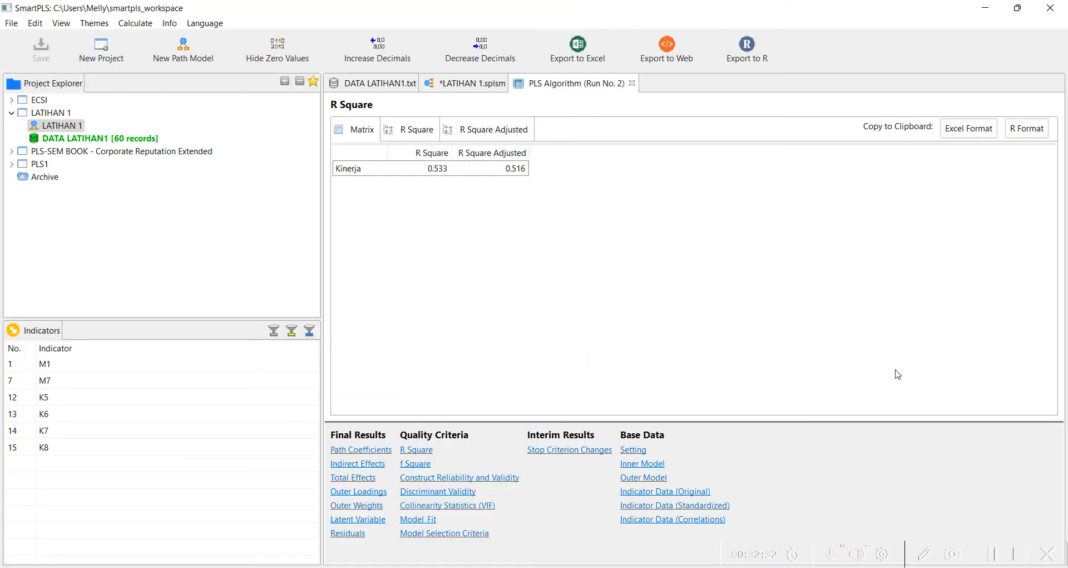
Step: Inspect the paths to construct J in the diagram and examine the Path Coefficients matrix with full construct names in the first column
{"action": "left_click", "coordinate": [467, 85]}
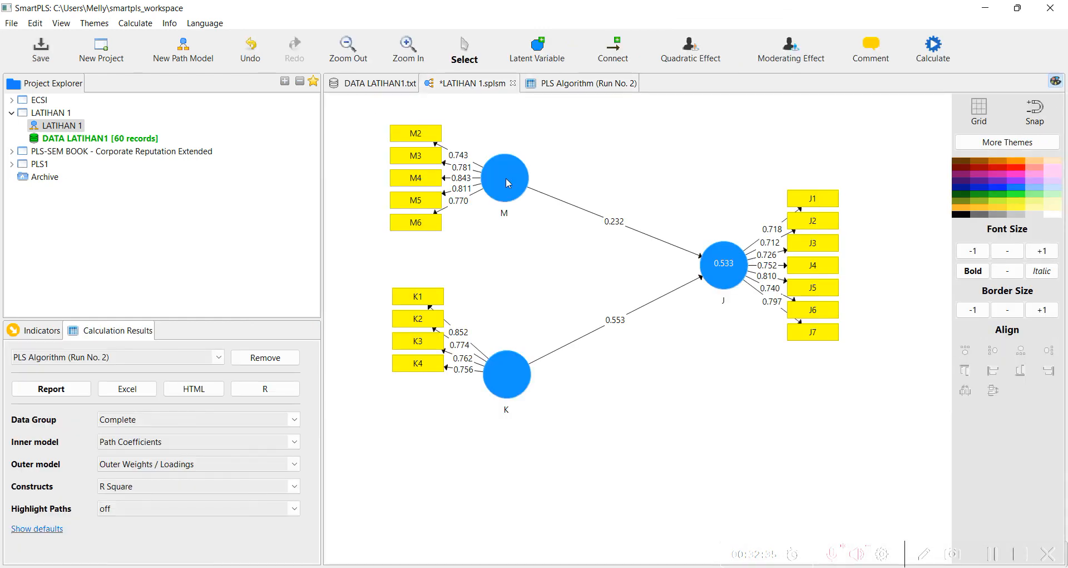
{"action": "mouse_move", "coordinate": [726, 287]}
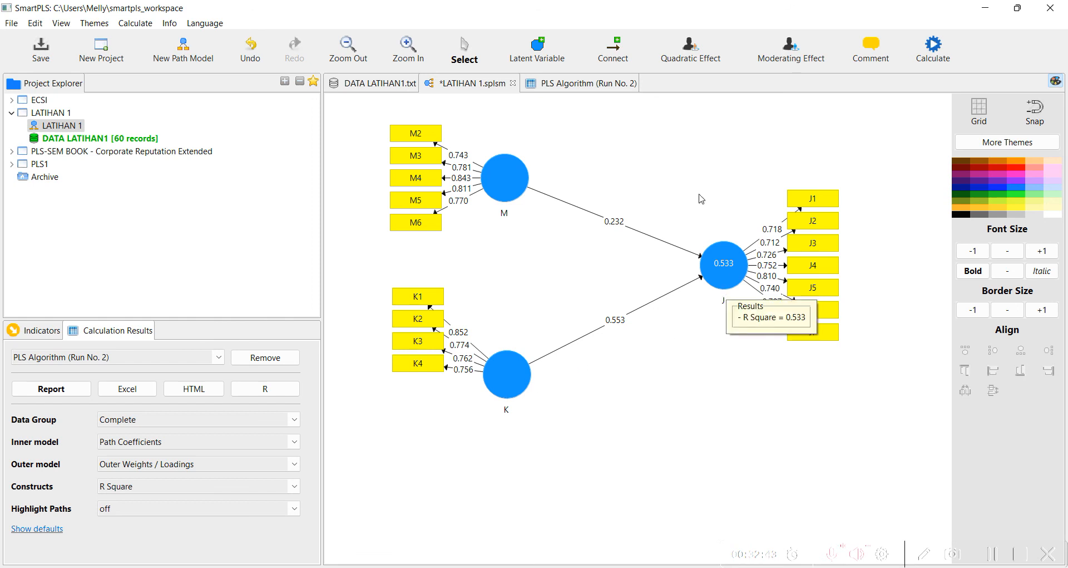
{"action": "left_click", "coordinate": [577, 83]}
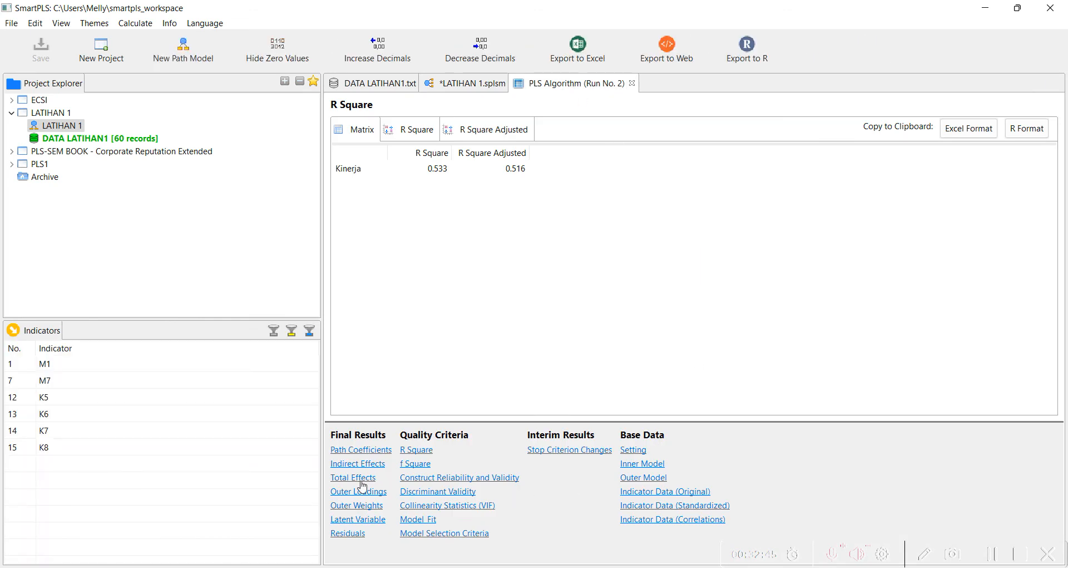
{"action": "left_click", "coordinate": [342, 452]}
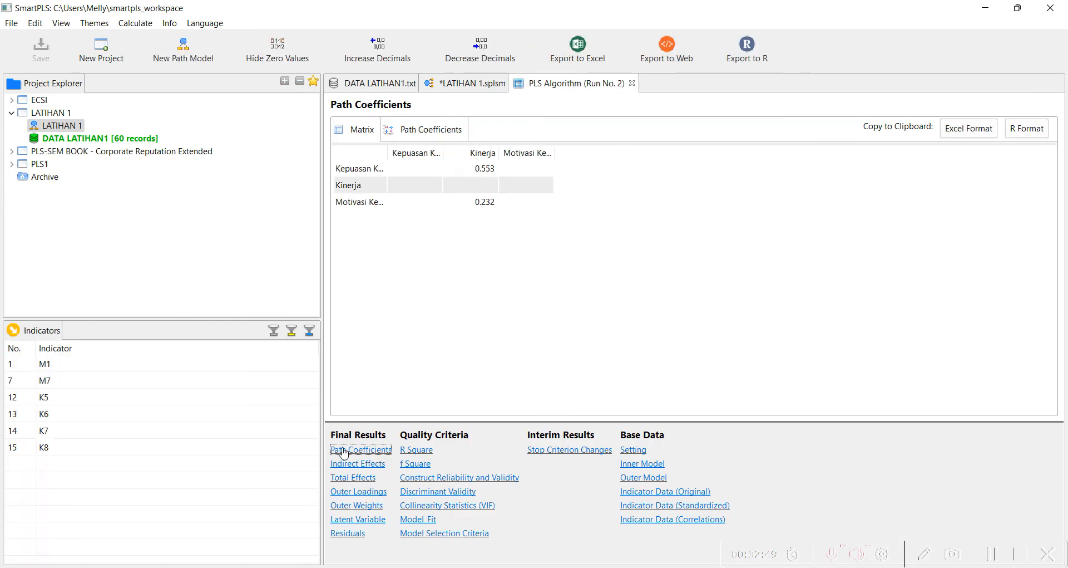
{"action": "left_click_drag", "start_coordinate": [388, 152], "coordinate": [430, 156]}
{"action": "left_click", "coordinate": [390, 169]}
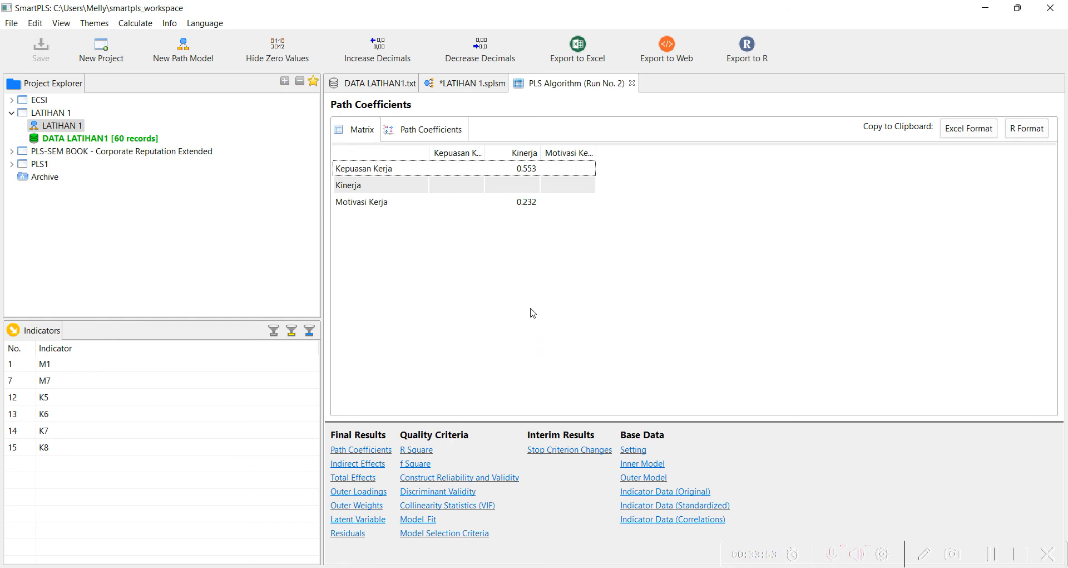
Step: Check the t-statistic criterion in PLS.pptx and run basic Bootstrapping on LATIHAN 1 with 500 subsamples, BCa intervals, two-tailed, at 0.05 significance
{"action": "left_click", "coordinate": [345, 566]}
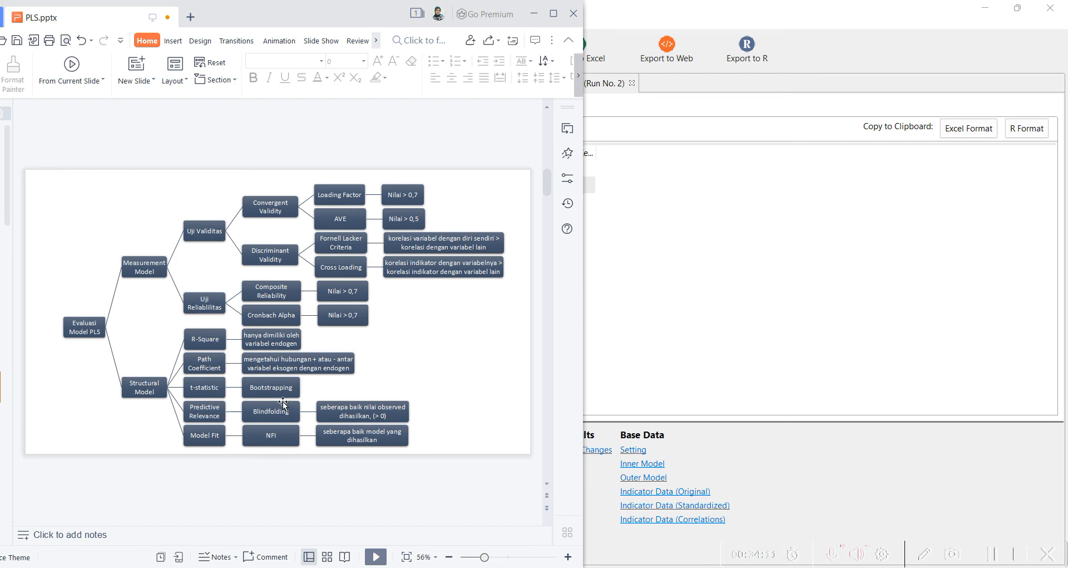
{"action": "left_click", "coordinate": [814, 464]}
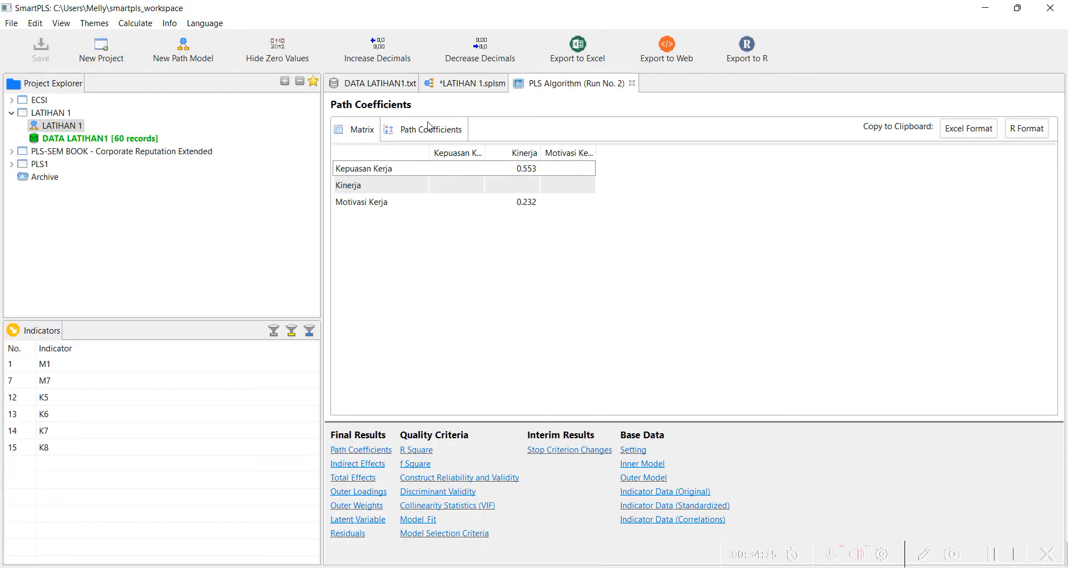
{"action": "left_click", "coordinate": [478, 85]}
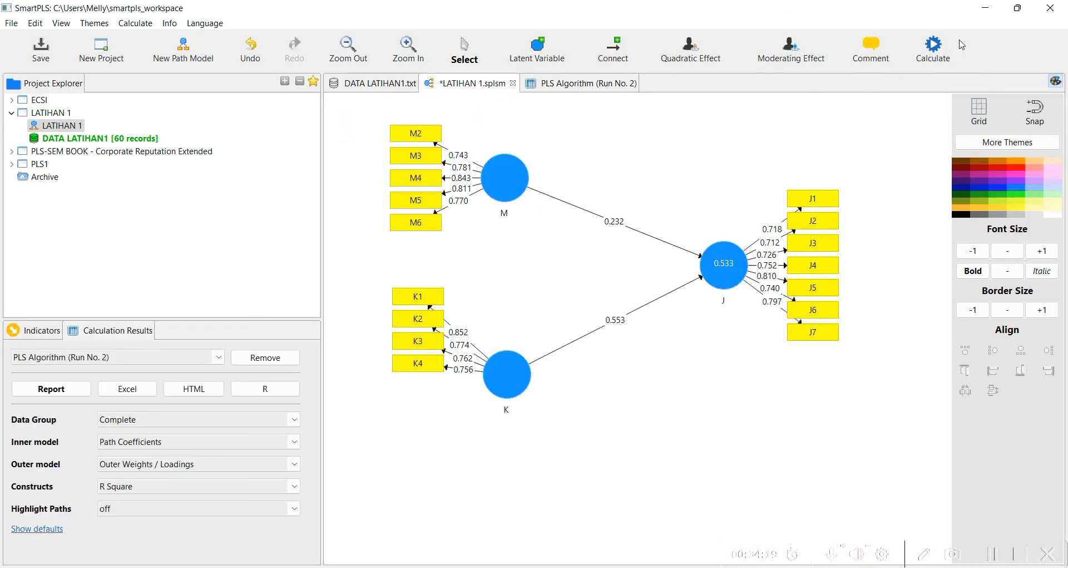
{"action": "left_click", "coordinate": [940, 50]}
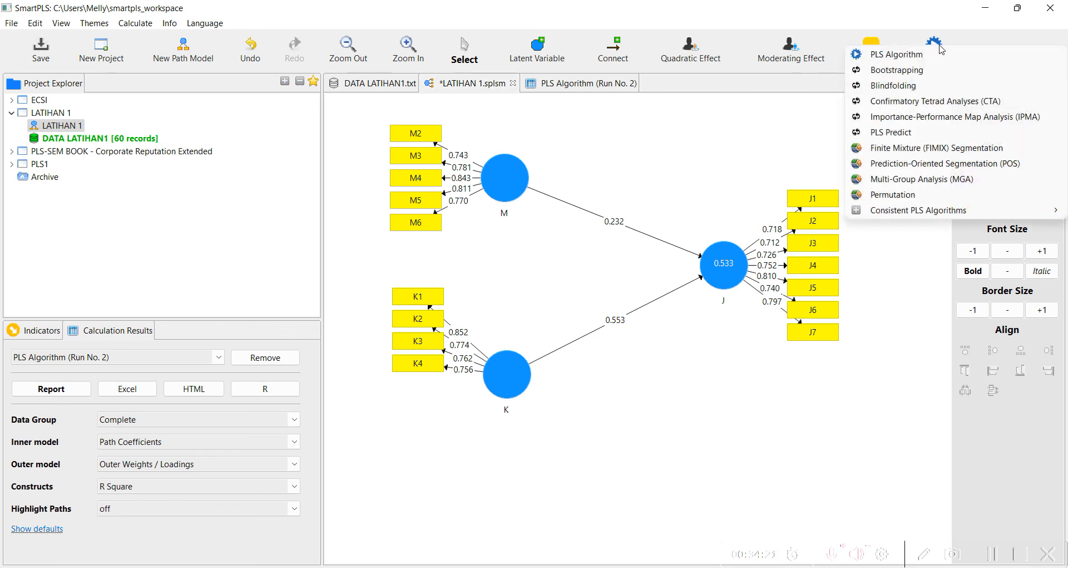
{"action": "left_click", "coordinate": [935, 70]}
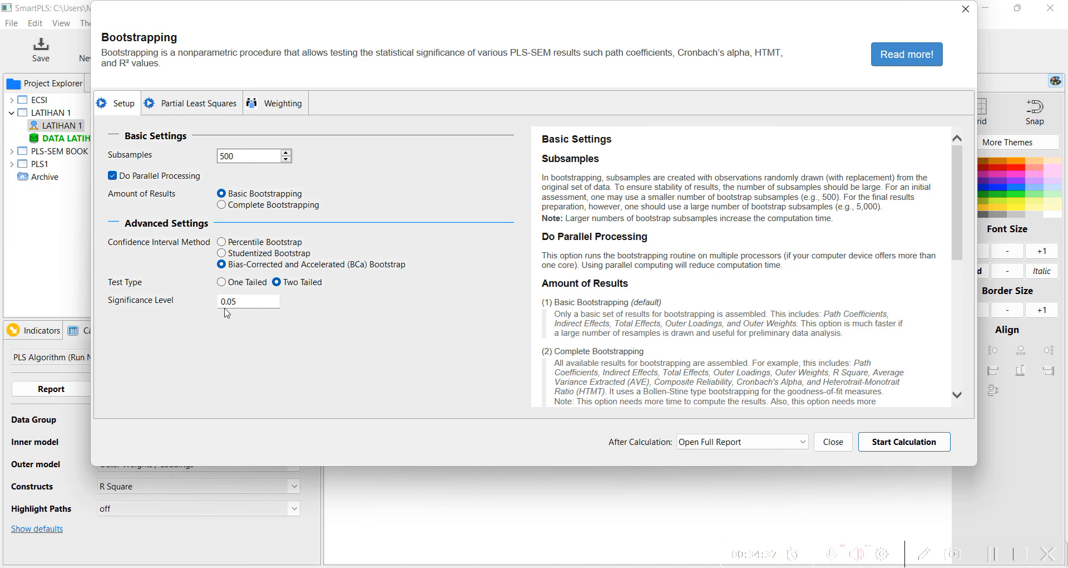
{"action": "left_click", "coordinate": [902, 448]}
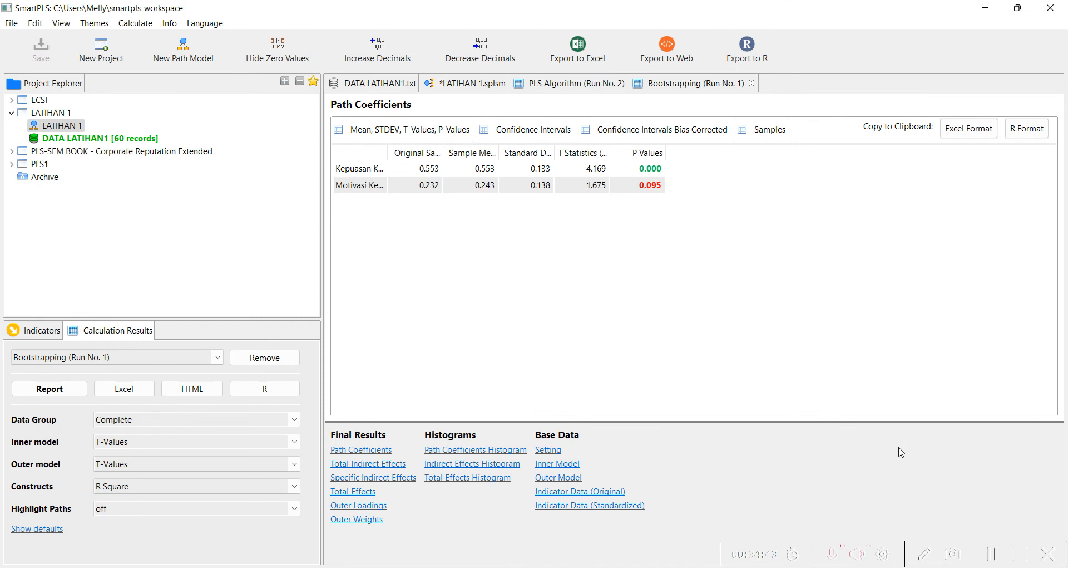
Step: Examine the Bootstrapping path coefficients with widened path name and Original Sample (O) columns, and compare them with the PLS Algorithm path coefficients
{"action": "left_click", "coordinate": [399, 166]}
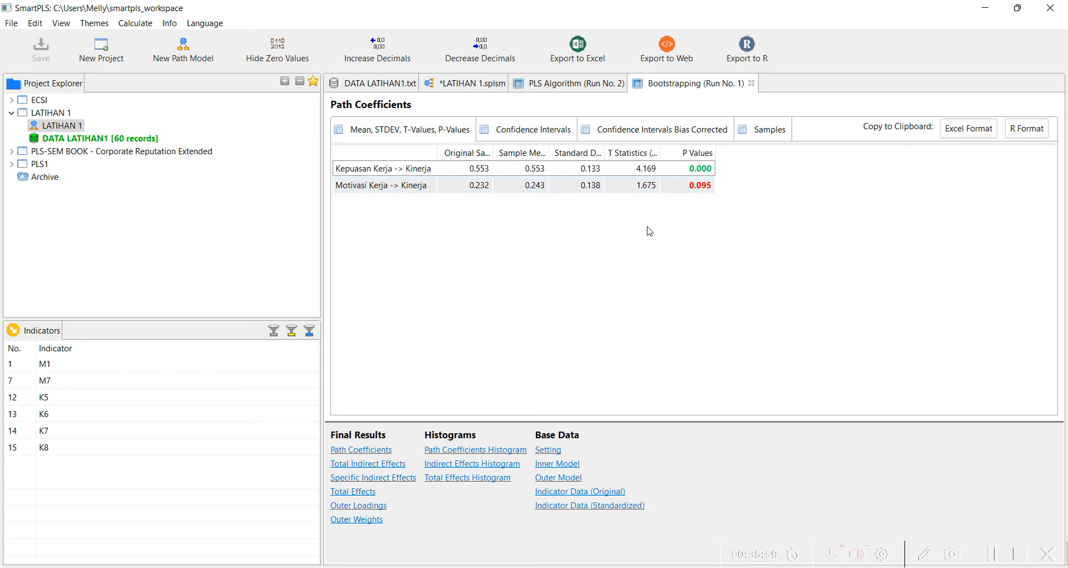
{"action": "left_click_drag", "start_coordinate": [493, 152], "coordinate": [538, 154]}
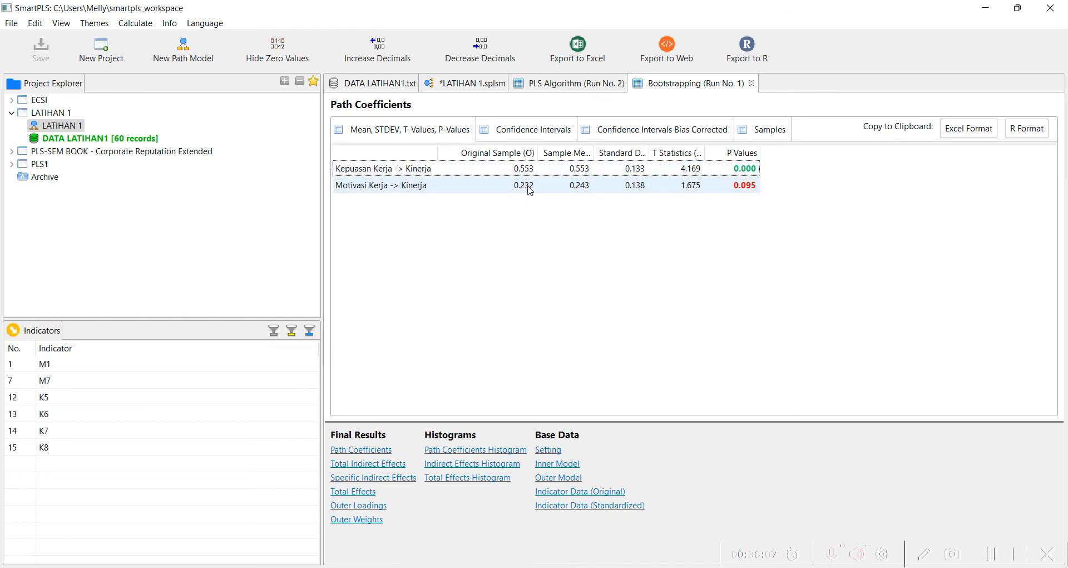
{"action": "left_click", "coordinate": [558, 89]}
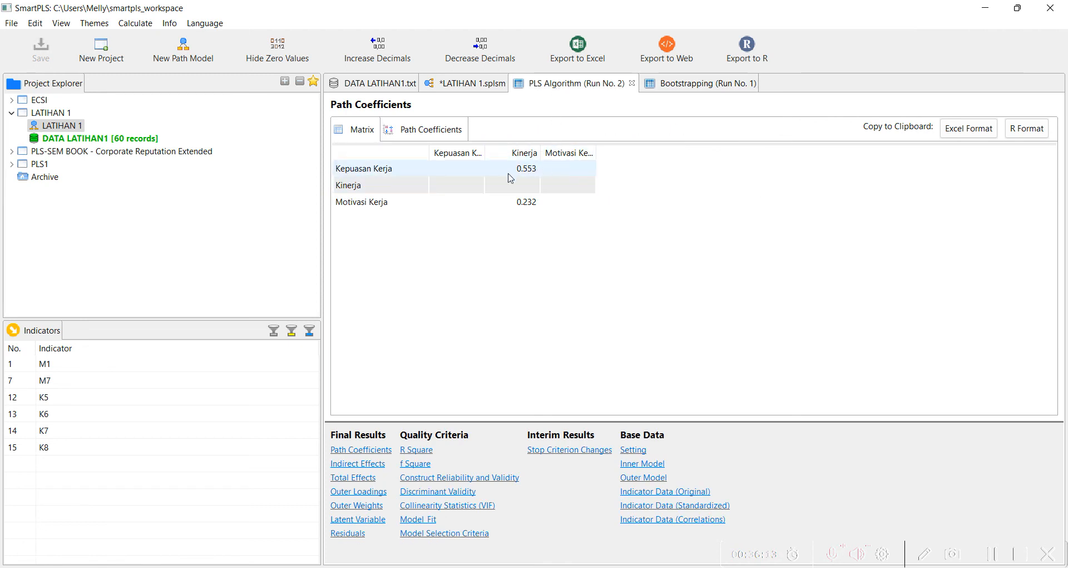
Step: Cross-check the original sample values of both paths to Kinerja between the Bootstrapping and PLS Algorithm reports
{"action": "left_click", "coordinate": [709, 81]}
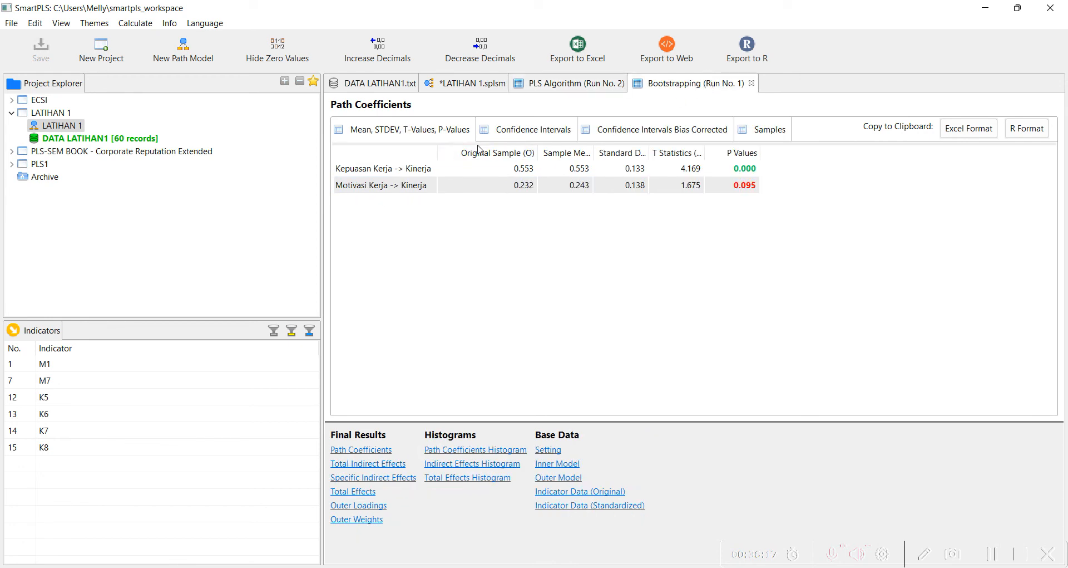
{"action": "left_click", "coordinate": [579, 89]}
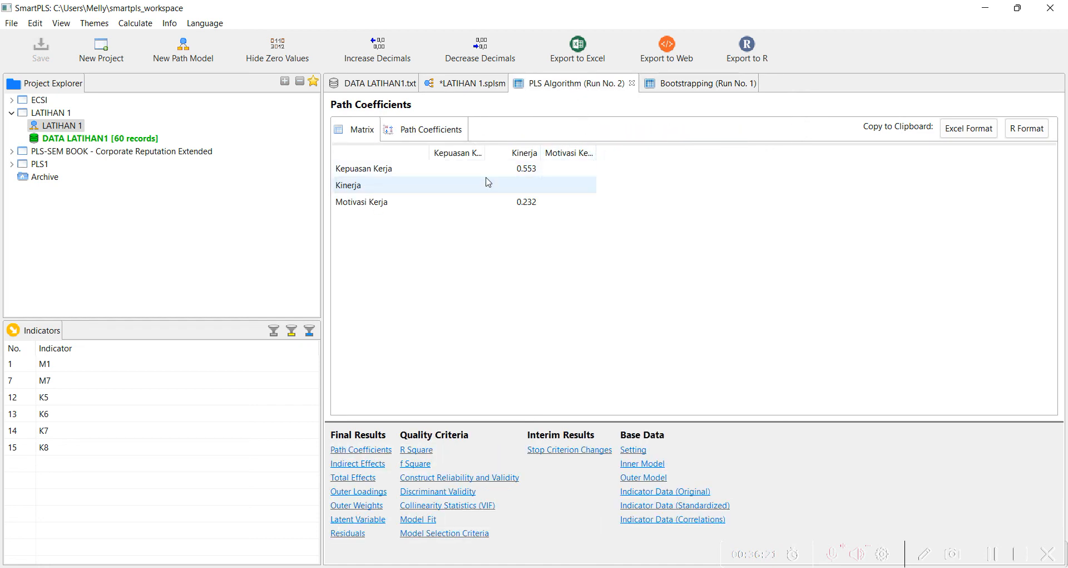
{"action": "left_click", "coordinate": [697, 85]}
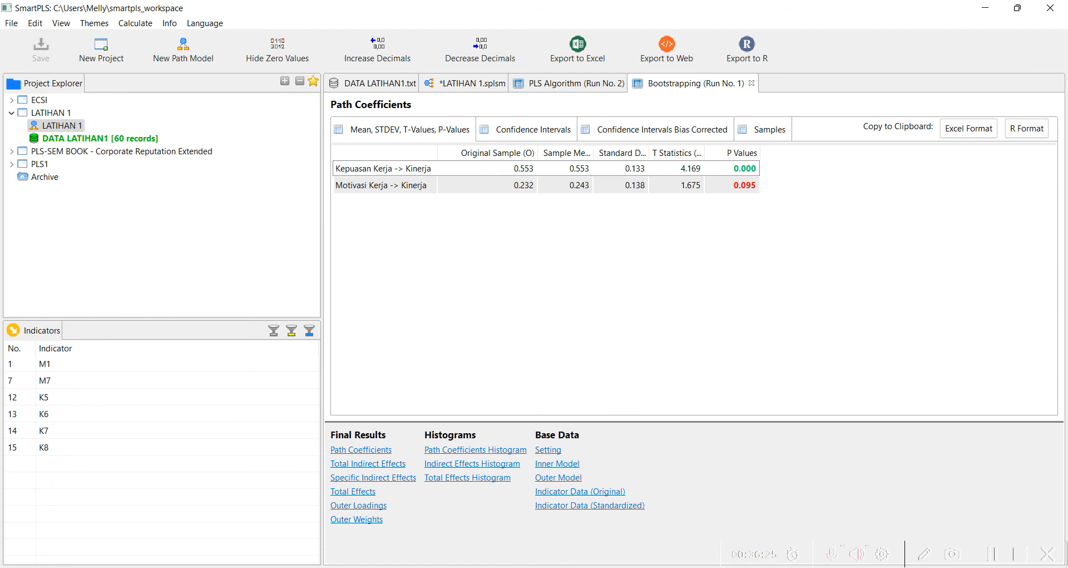
Step: Check the predictive relevance criterion in PLS.pptx and run Blindfolding on LATIHAN 1 in SmartPLS with an omission distance of 7
{"action": "left_click", "coordinate": [580, 566]}
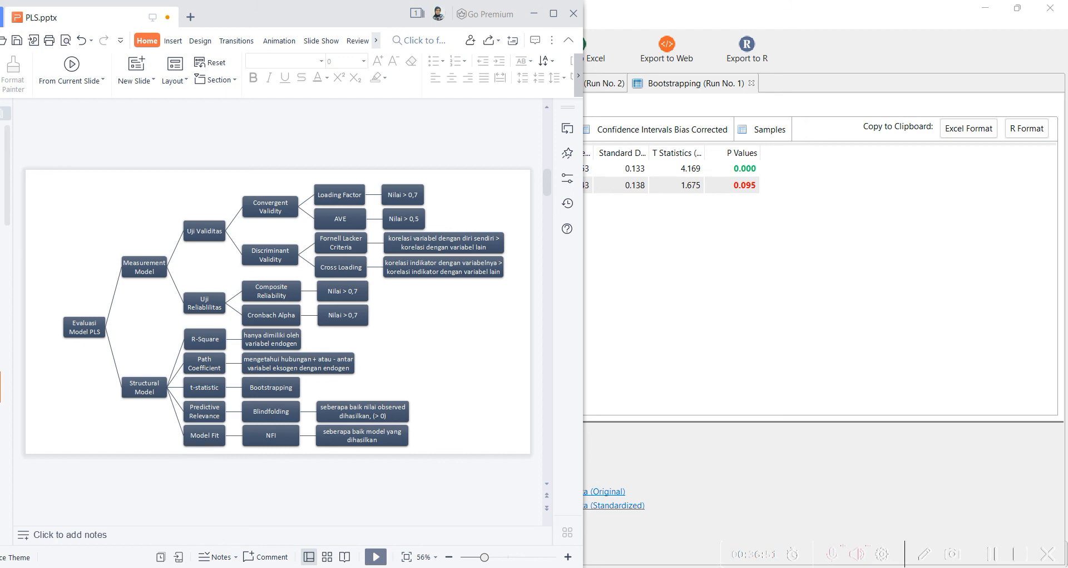
{"action": "key", "text": "alt+Tab"}
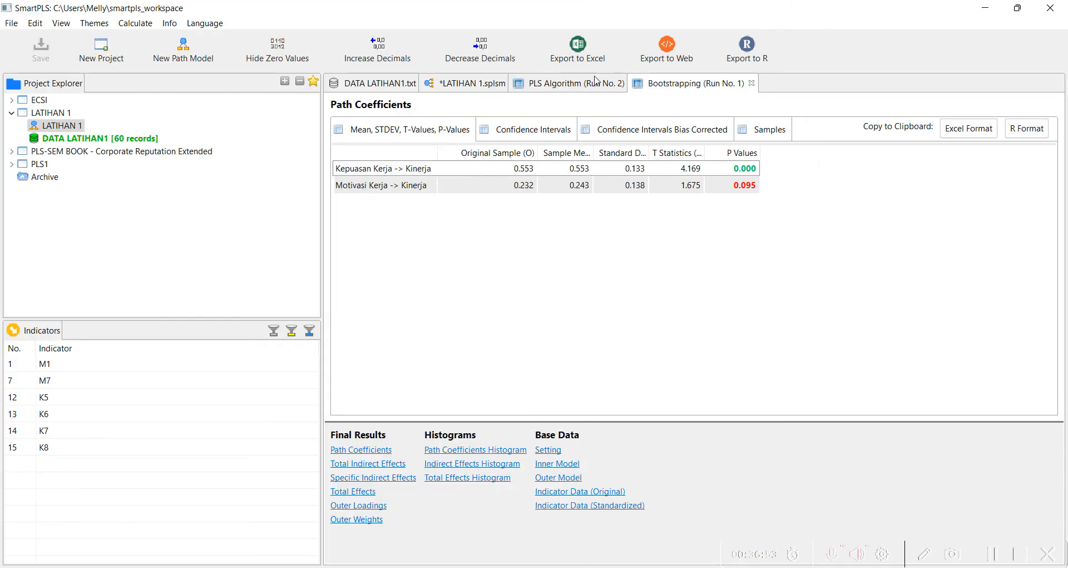
{"action": "left_click", "coordinate": [468, 88]}
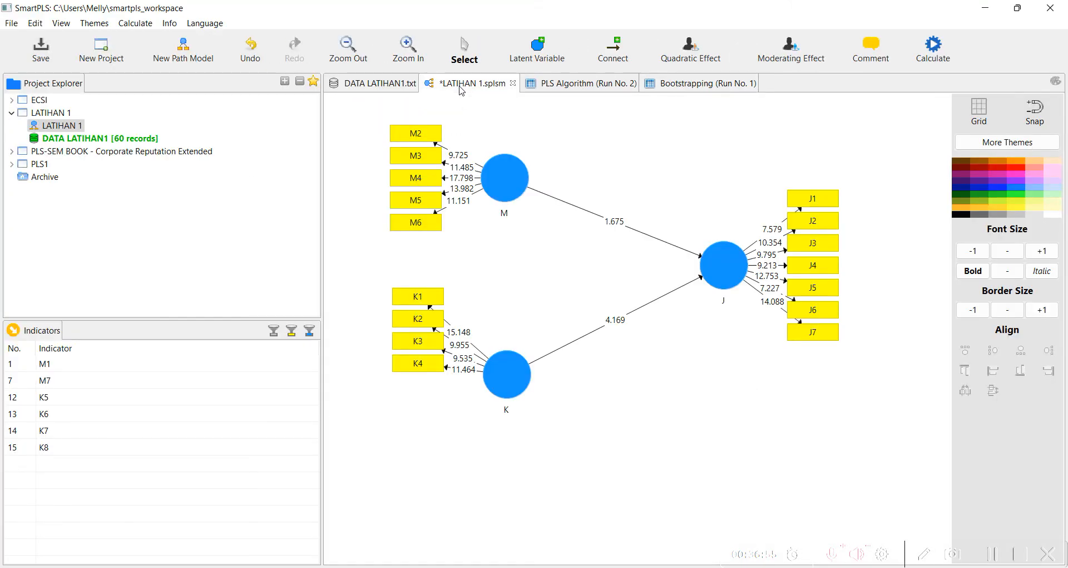
{"action": "left_click", "coordinate": [934, 48]}
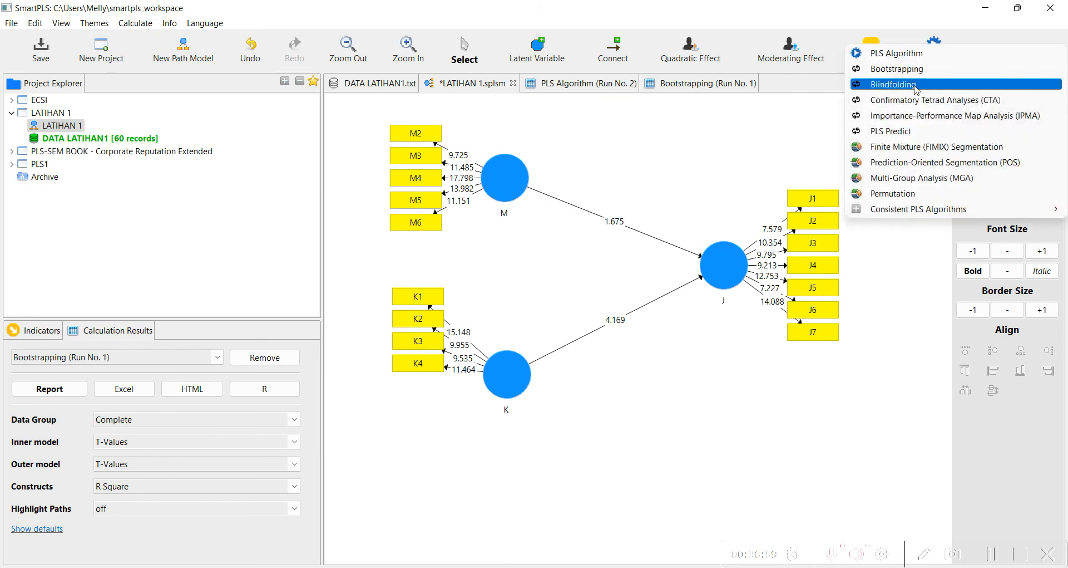
{"action": "left_click", "coordinate": [893, 84]}
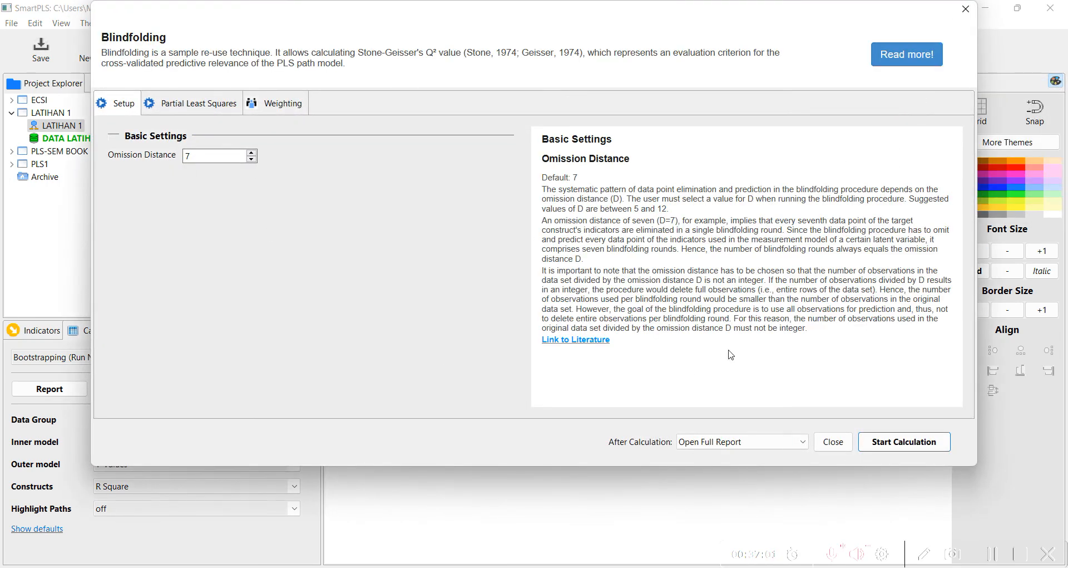
{"action": "left_click", "coordinate": [877, 444]}
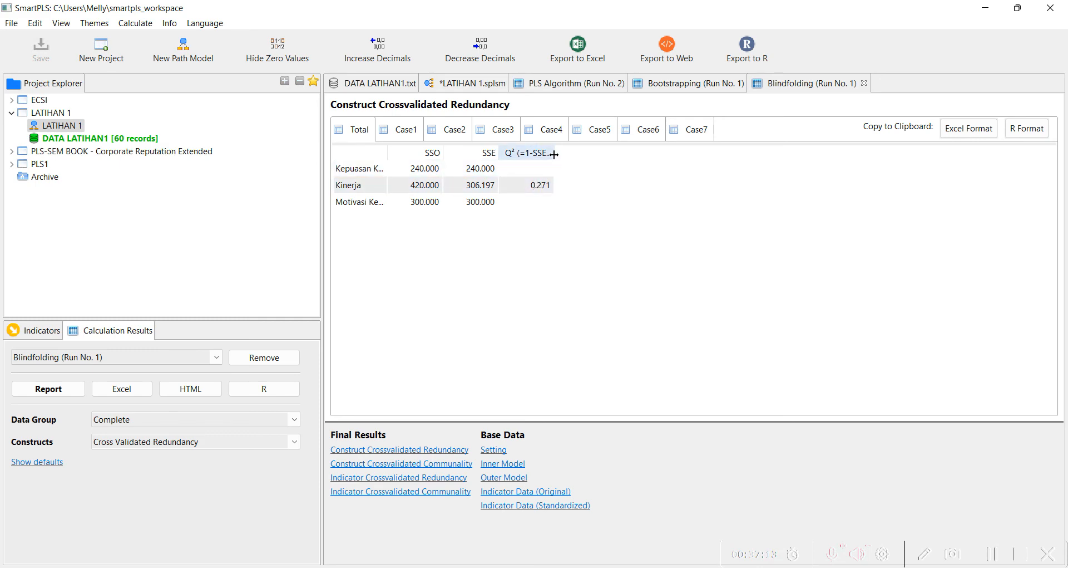
Step: Widen the Q² (=1-SSE/SSO) column of Construct Crossvalidated Redundancy and compare Kinerja's value with the Blindfolding criterion in PLS.pptx
{"action": "left_click_drag", "start_coordinate": [554, 152], "coordinate": [585, 153]}
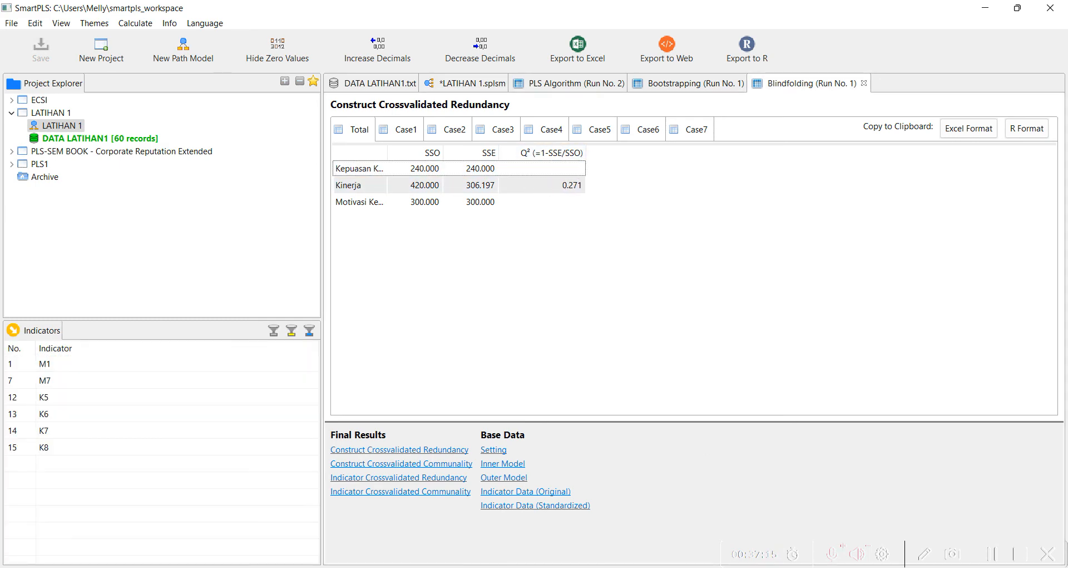
{"action": "key", "text": "alt+Tab"}
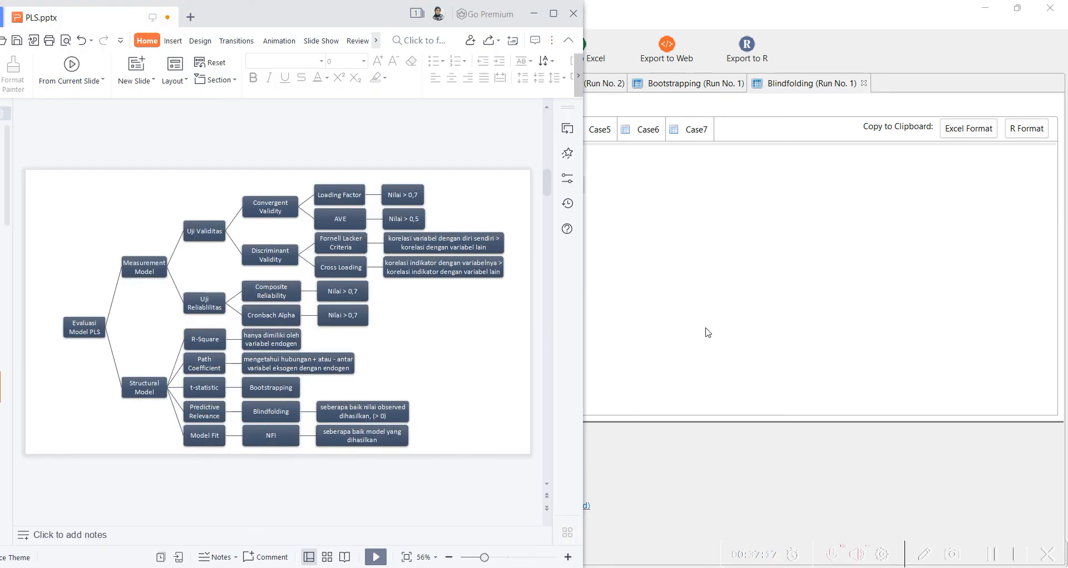
{"action": "left_click", "coordinate": [707, 333]}
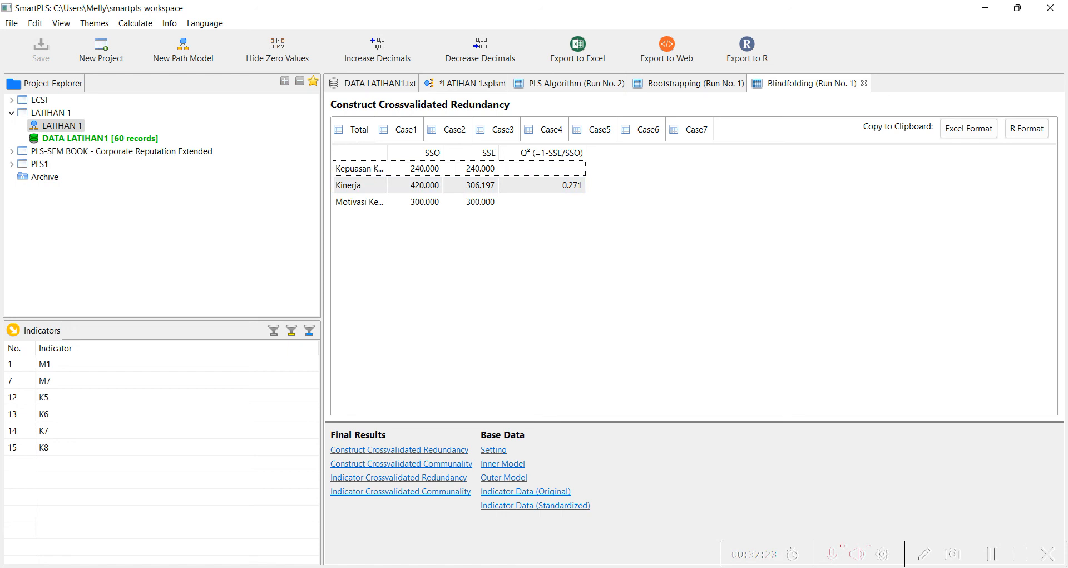
Step: Check the Model Fit criterion in PLS.pptx and examine the NFI in the PLS Algorithm report's Model_Fit summary in SmartPLS
{"action": "left_click", "coordinate": [573, 567]}
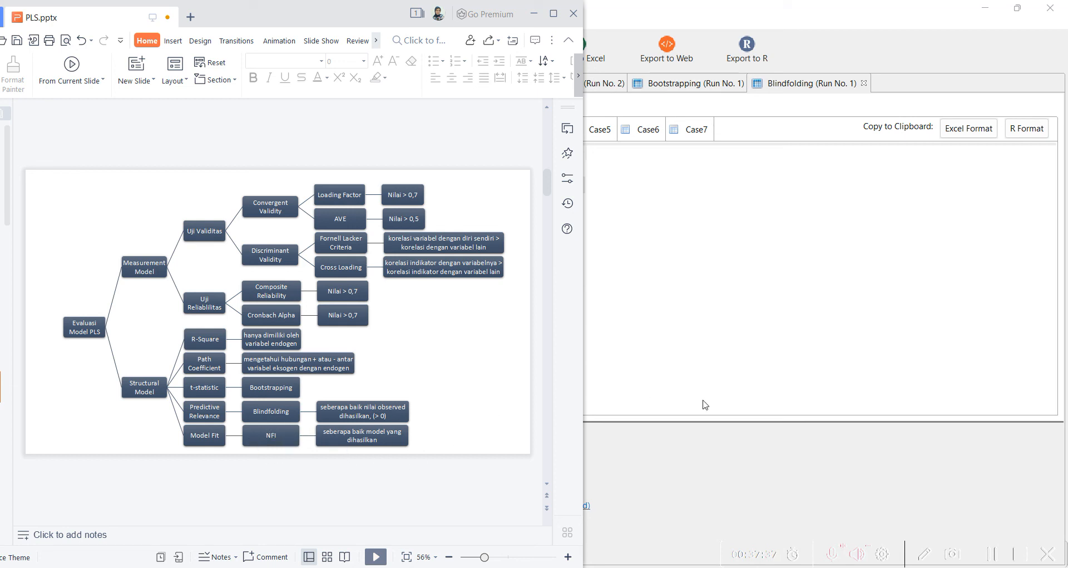
{"action": "left_click", "coordinate": [723, 438]}
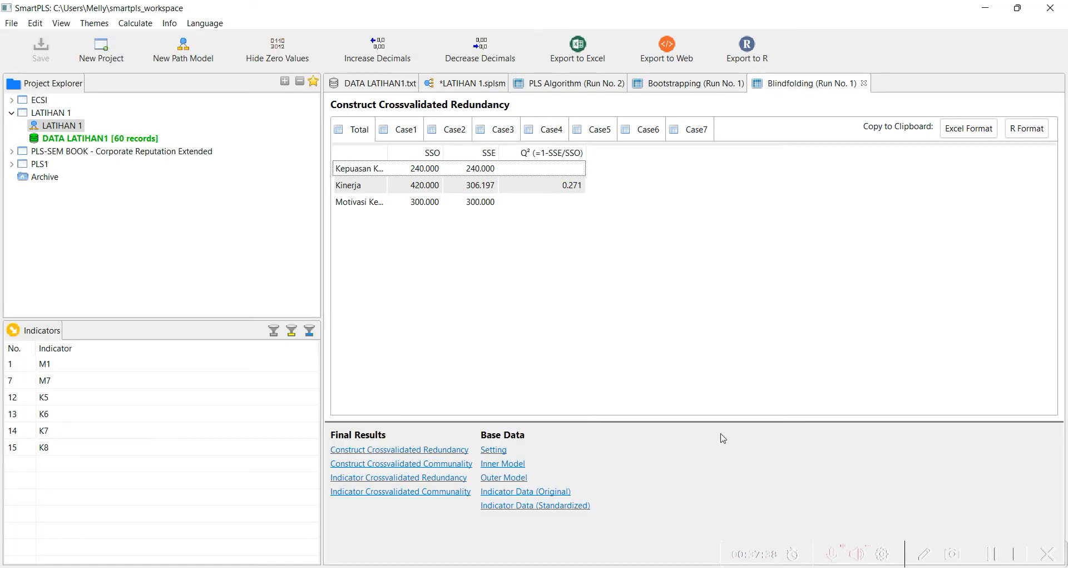
{"action": "left_click", "coordinate": [596, 89]}
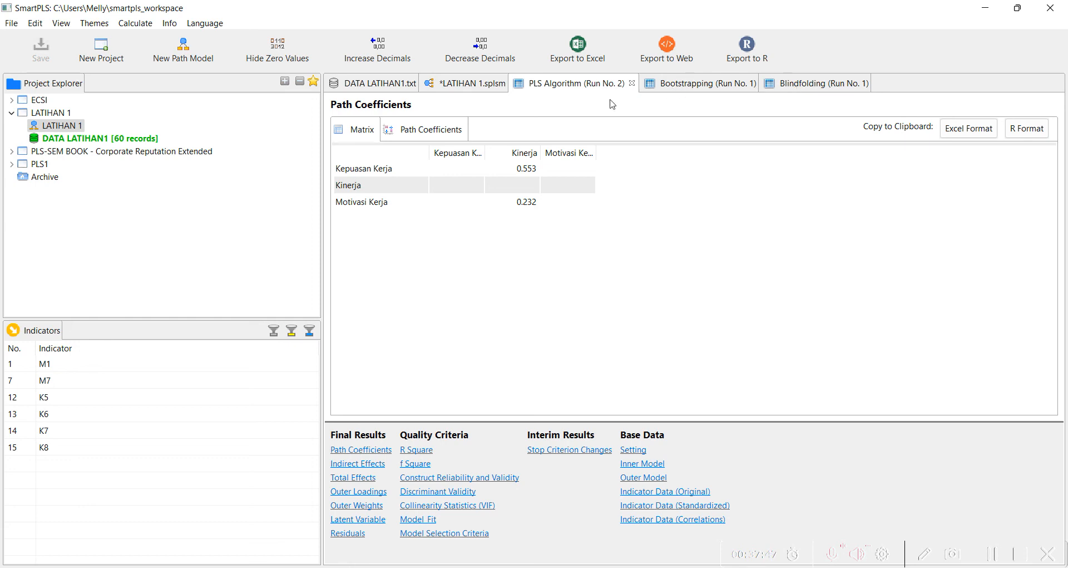
{"action": "left_click", "coordinate": [435, 518]}
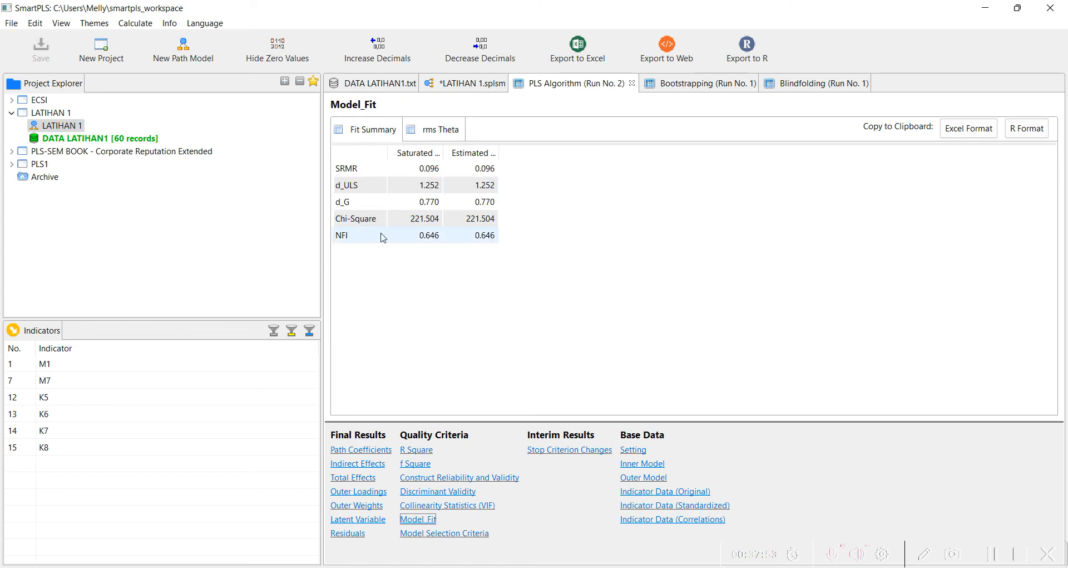
{"action": "left_click", "coordinate": [484, 567]}
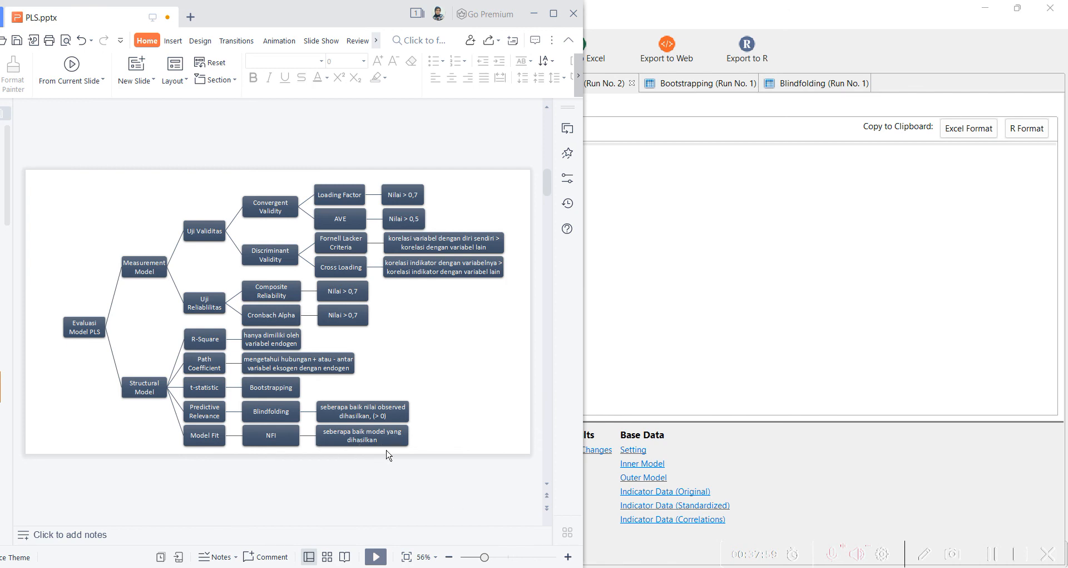
{"action": "left_click", "coordinate": [736, 329]}
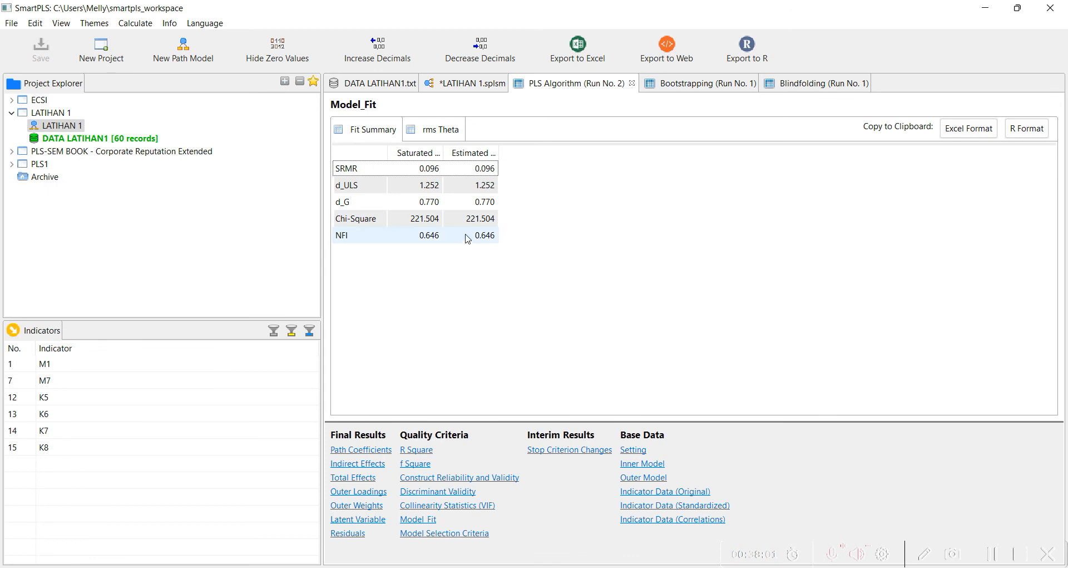